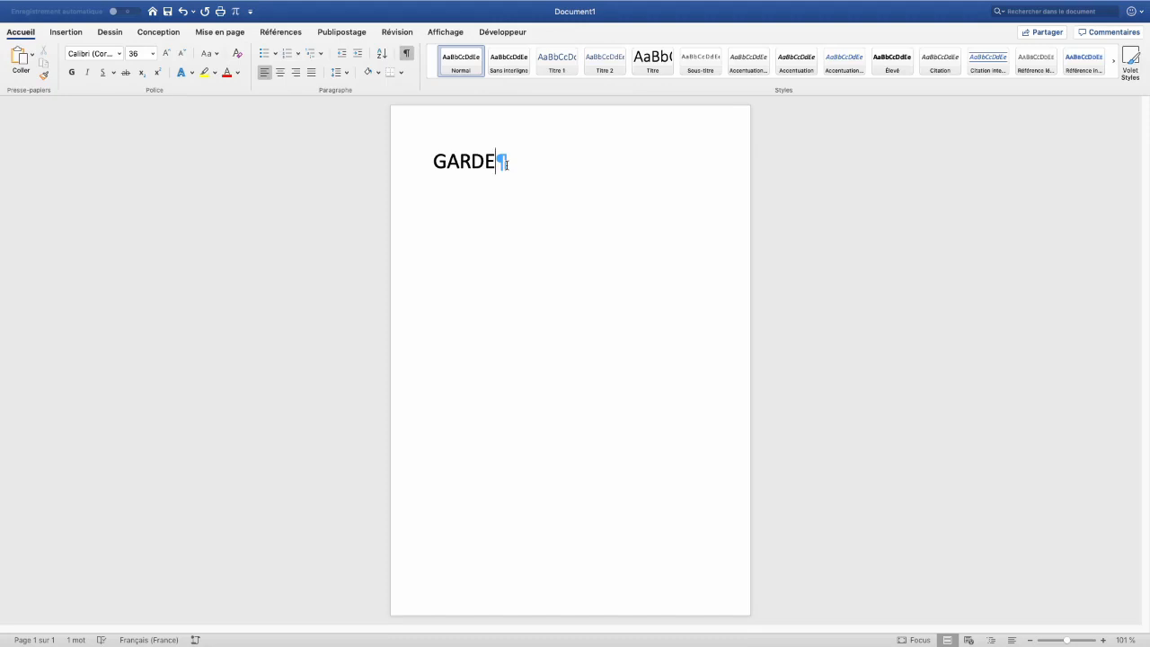
# Insert a page break on a new line below GARDE and check it with the formatting marks hidden and shown
pyautogui.press('Return')
pyautogui.press('super+Return')
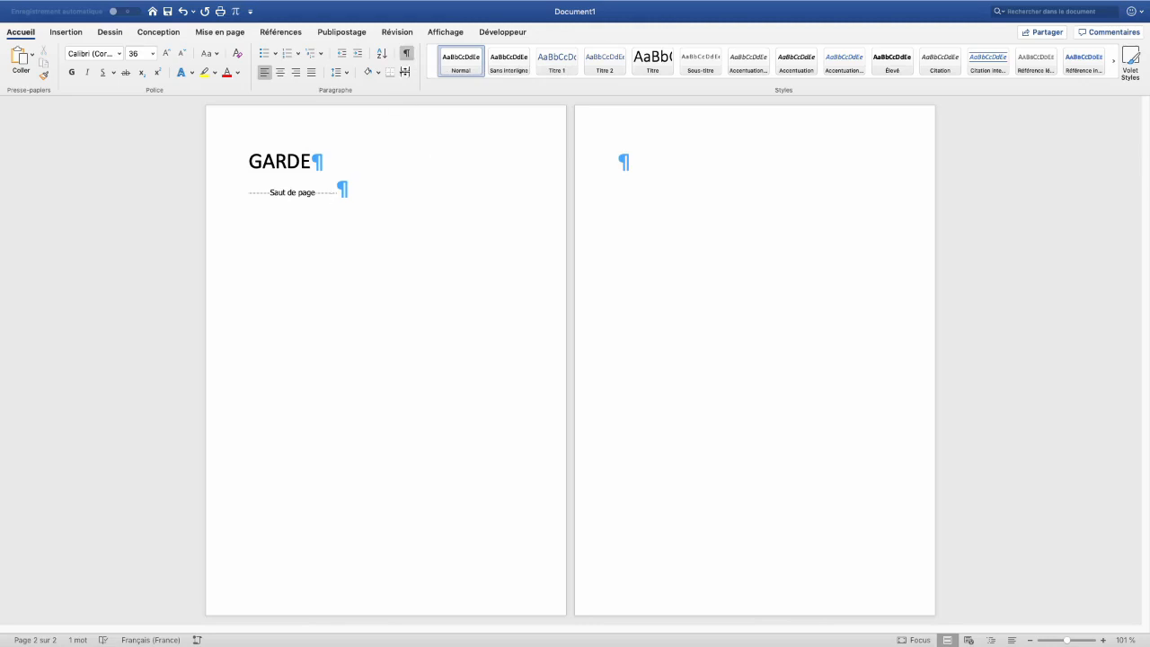
pyautogui.click(406, 54)
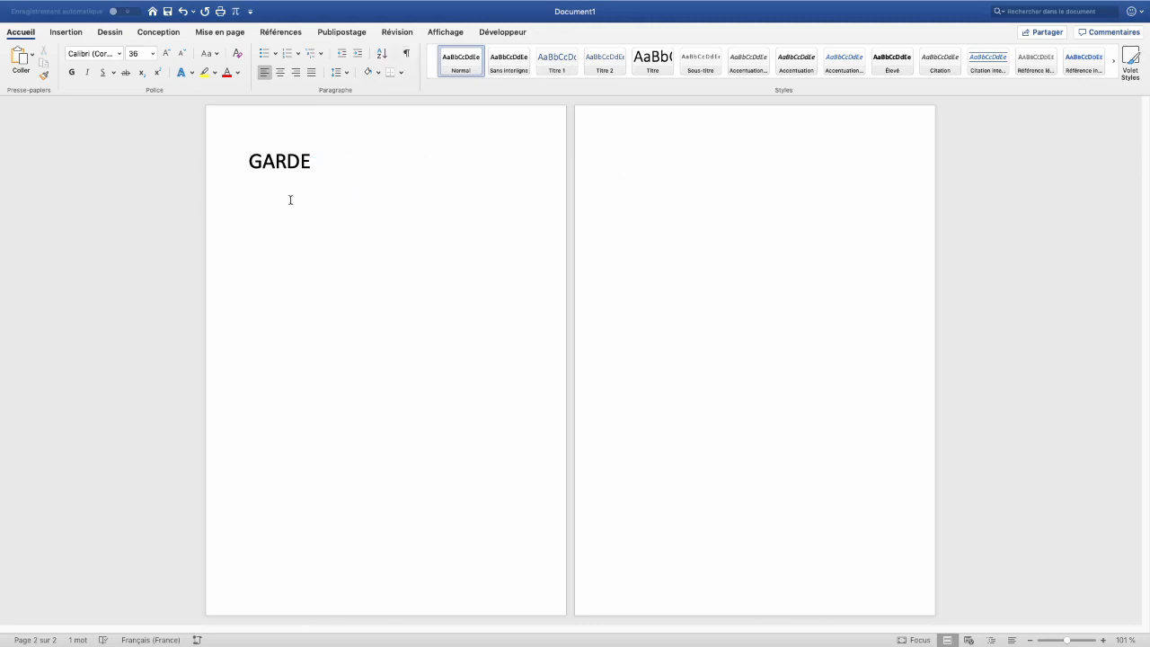
pyautogui.click(406, 55)
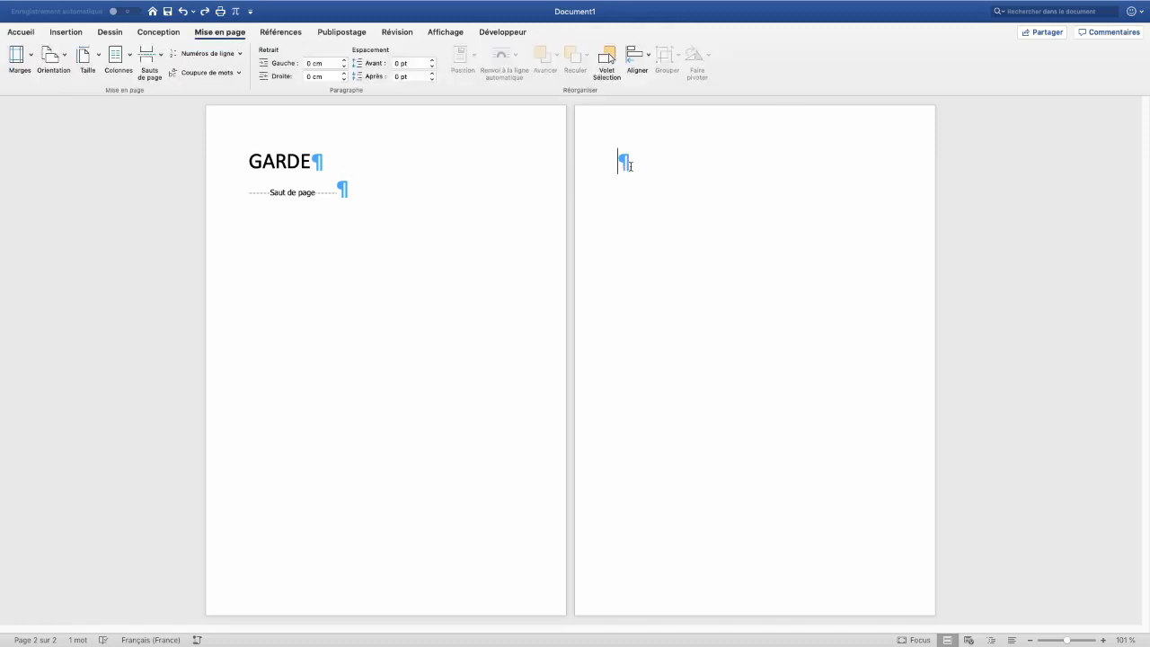
# Write "Remerciements" on the second page and insert a next-page section break on the line below it
pyautogui.write('Remerciements')
pyautogui.press('Return')
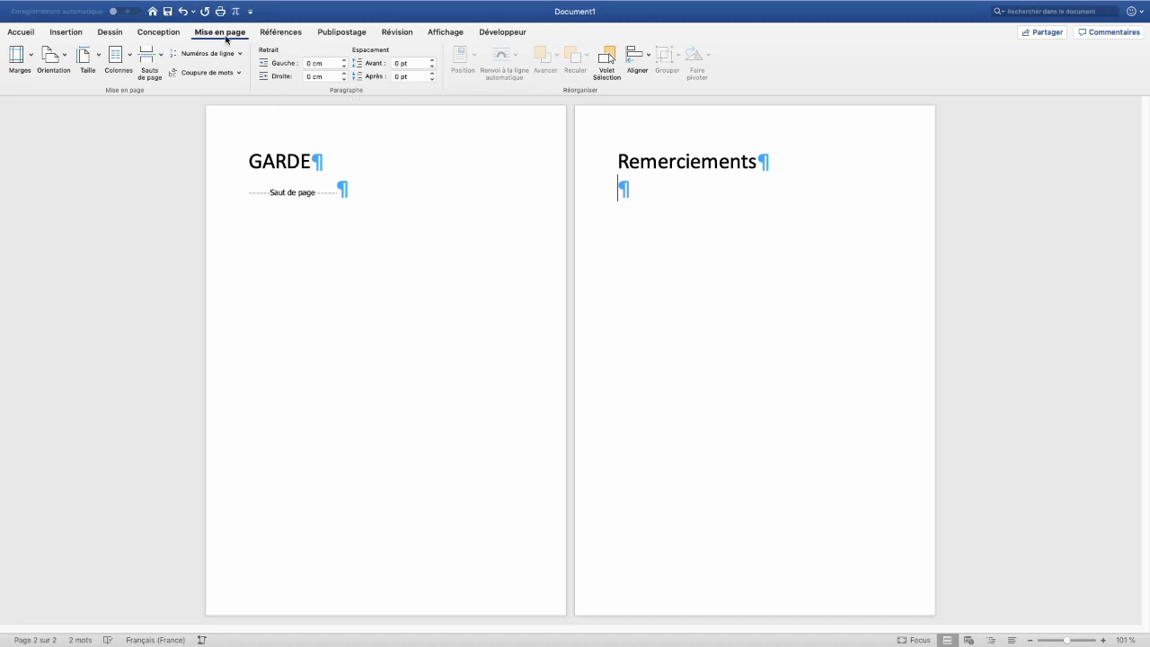
pyautogui.click(159, 59)
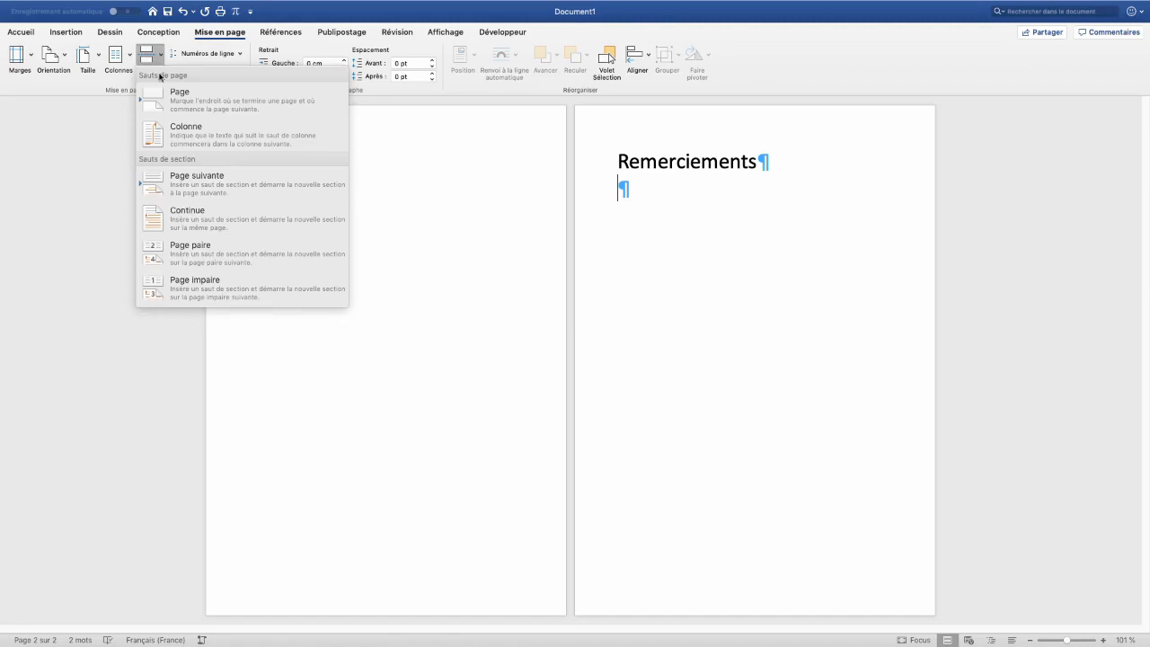
pyautogui.click(175, 188)
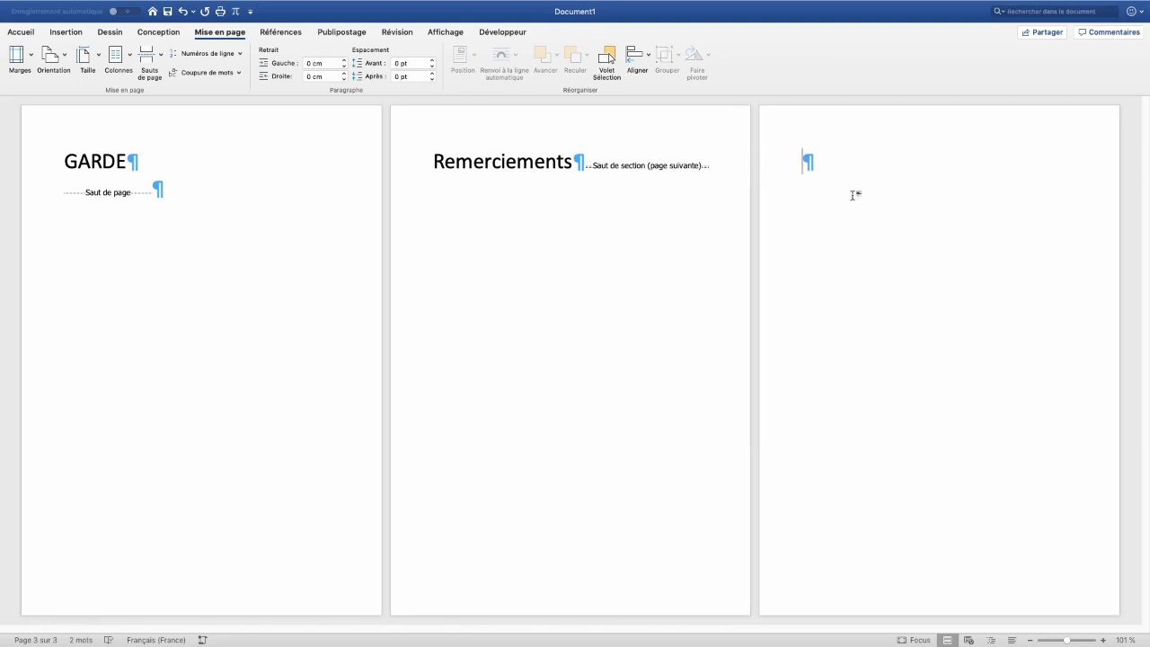
# Display the section number in the status bar and compare it on the cover, Remerciements and blank third pages
pyautogui.rightClick(36, 642)
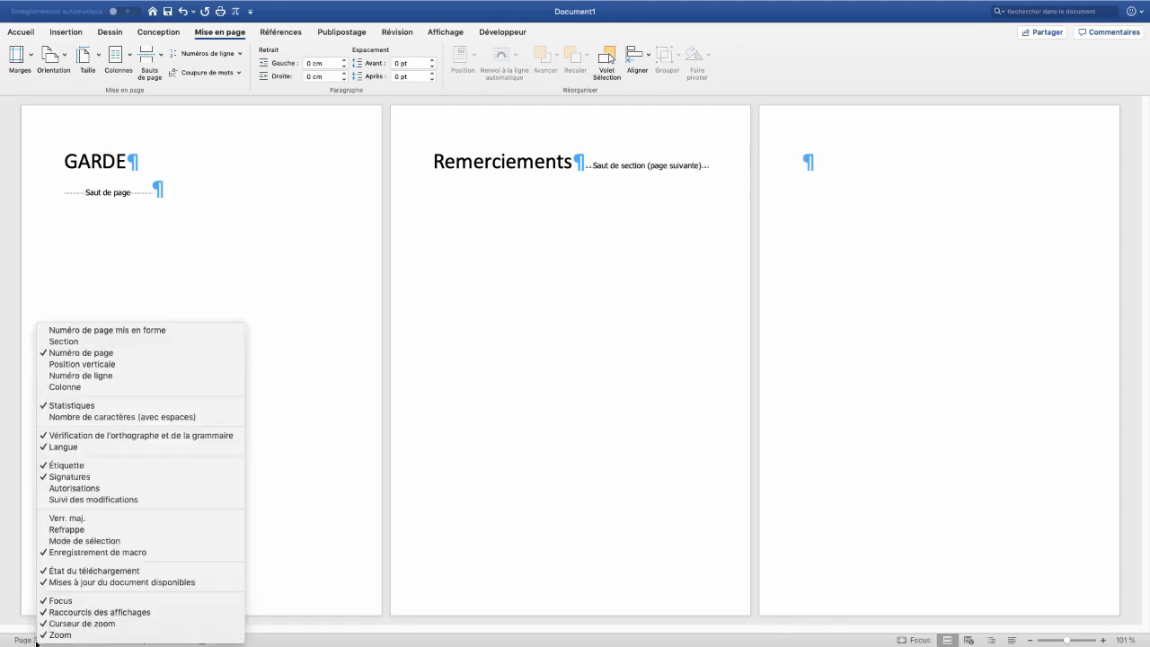
pyautogui.click(51, 343)
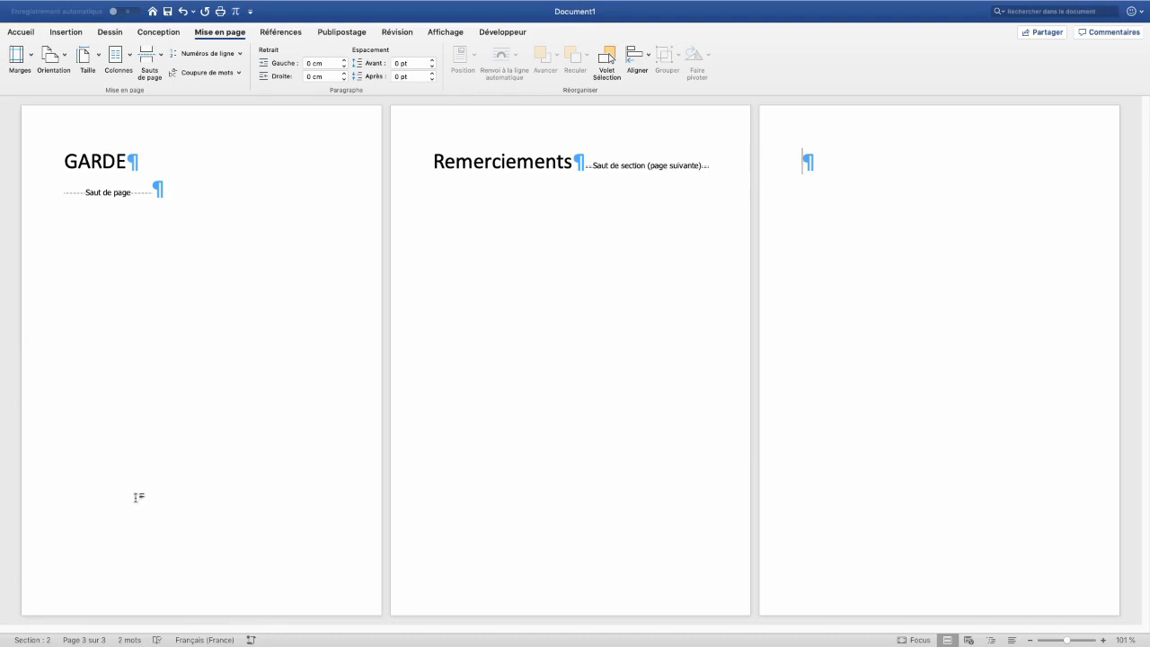
pyautogui.click(188, 188)
pyautogui.click(486, 167)
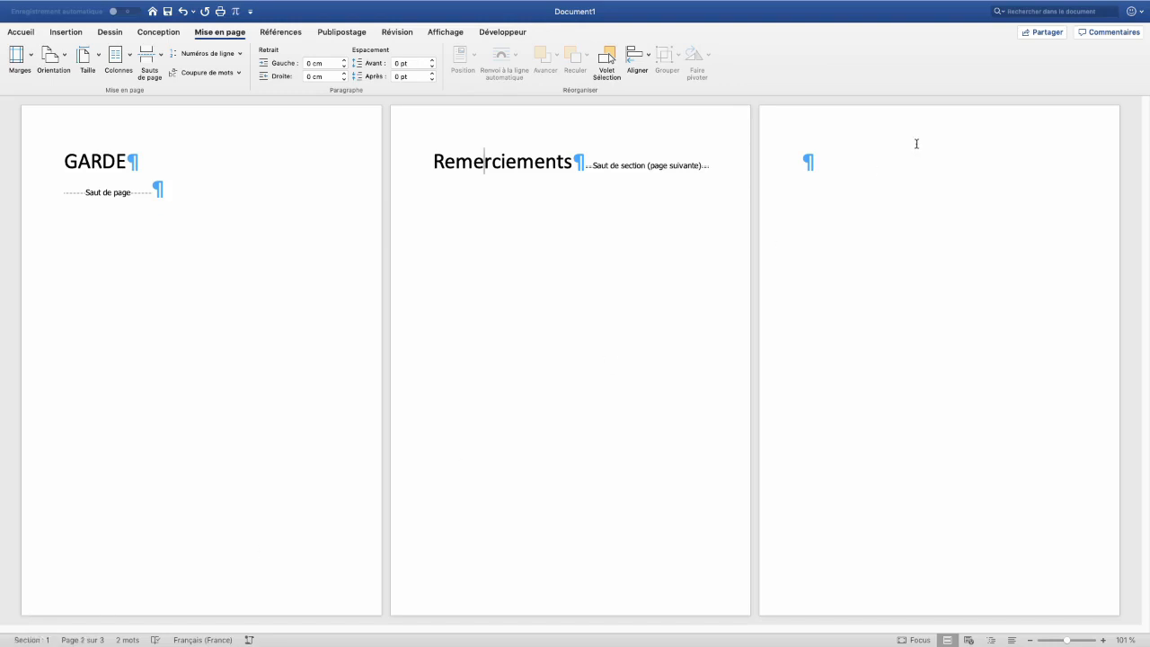
pyautogui.click(845, 166)
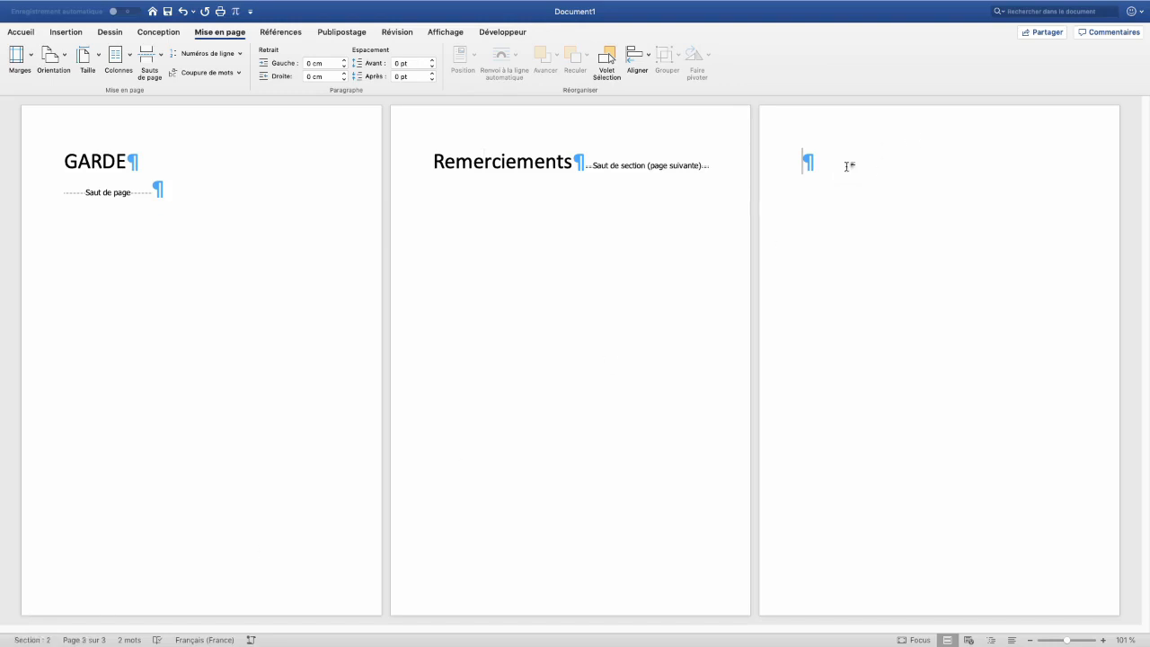
# Write "Début du mémoire" on the third page and insert a page break on the line below it
pyautogui.scroll(-3, 845, 166)
pyautogui.write('D')
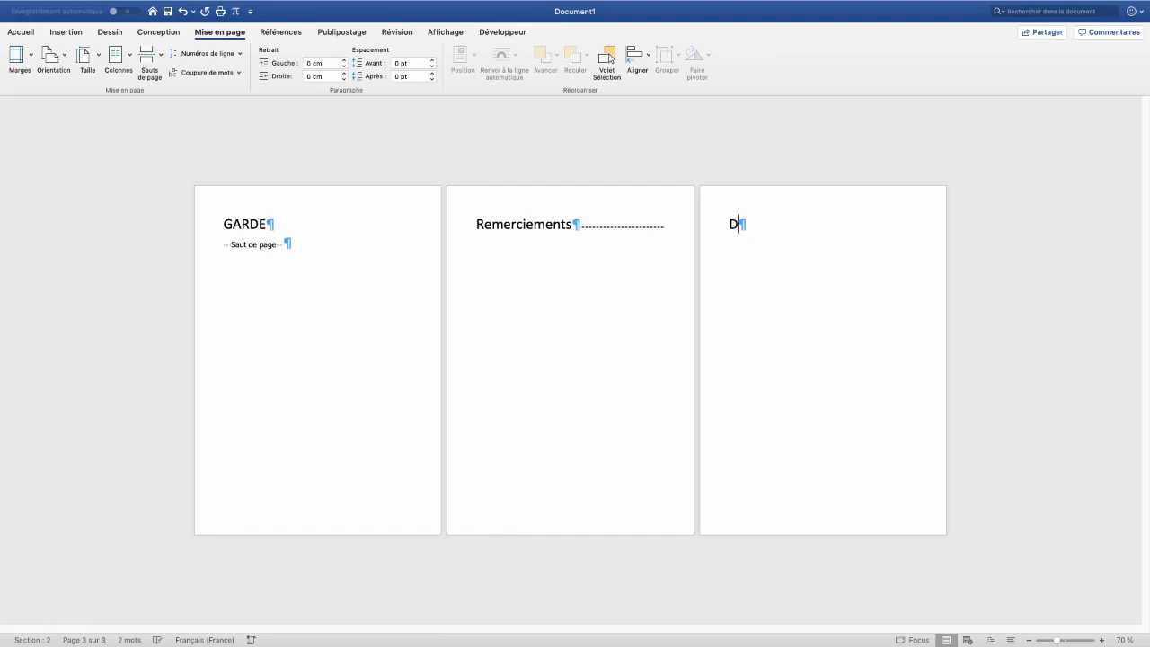
pyautogui.write('ébut du mémoire')
pyautogui.press('Return')
pyautogui.press('super+Return')
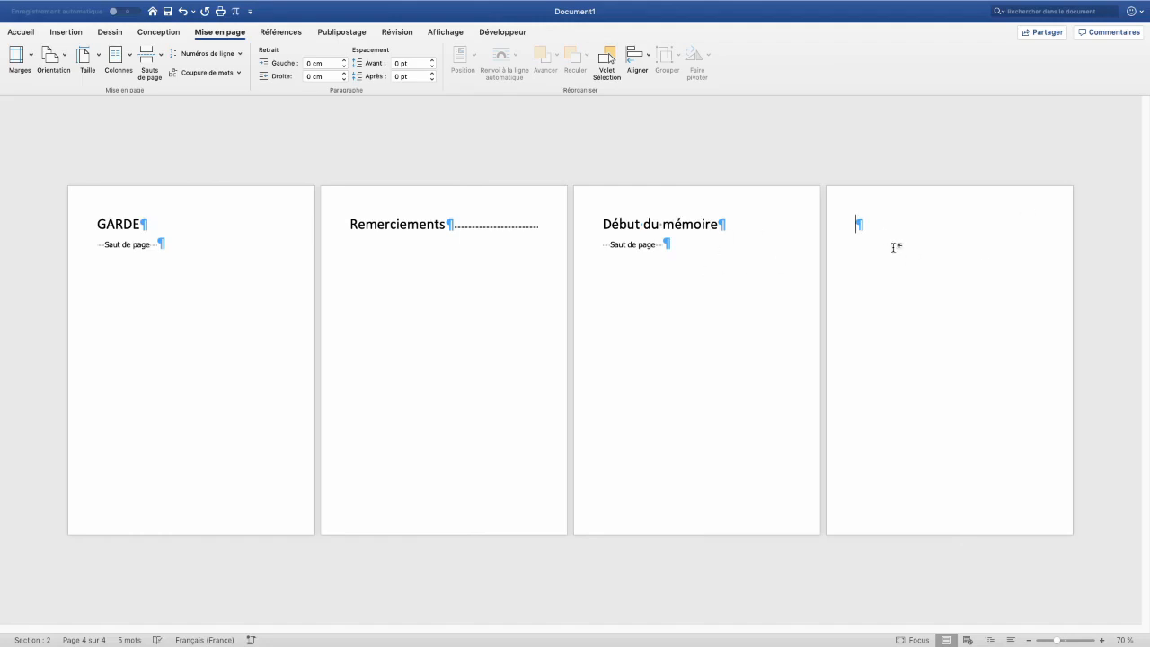
# Write "Blabla" on the fourth page and insert a next-page section break on the line below it
pyautogui.write('blabla')
pyautogui.press('Return')
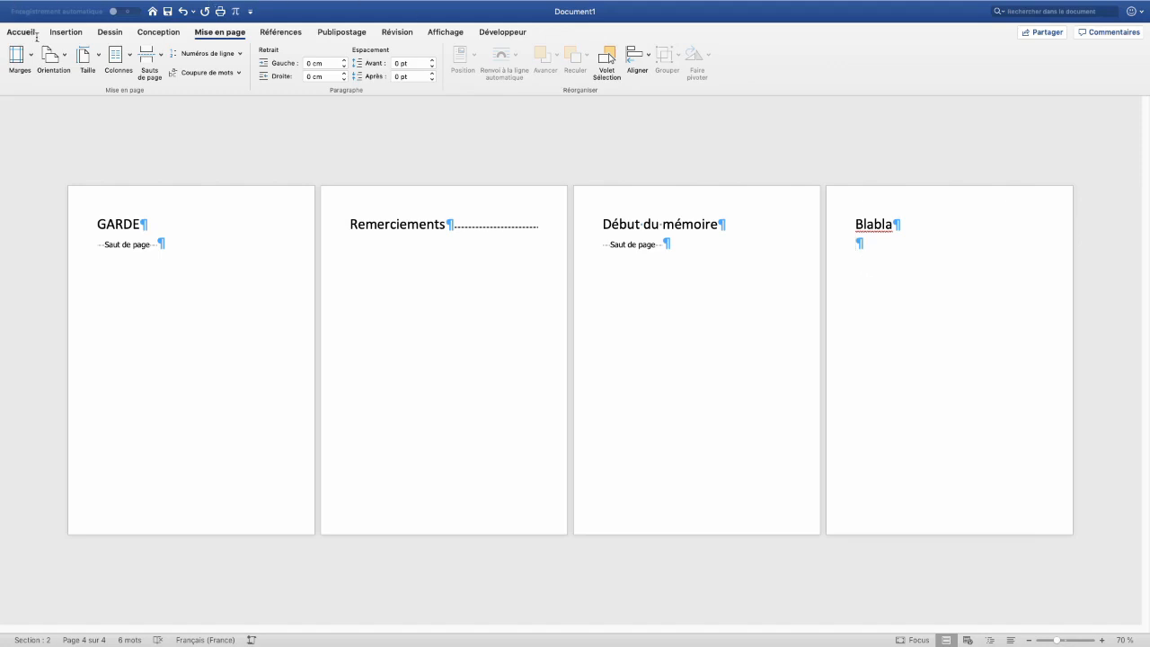
pyautogui.click(151, 56)
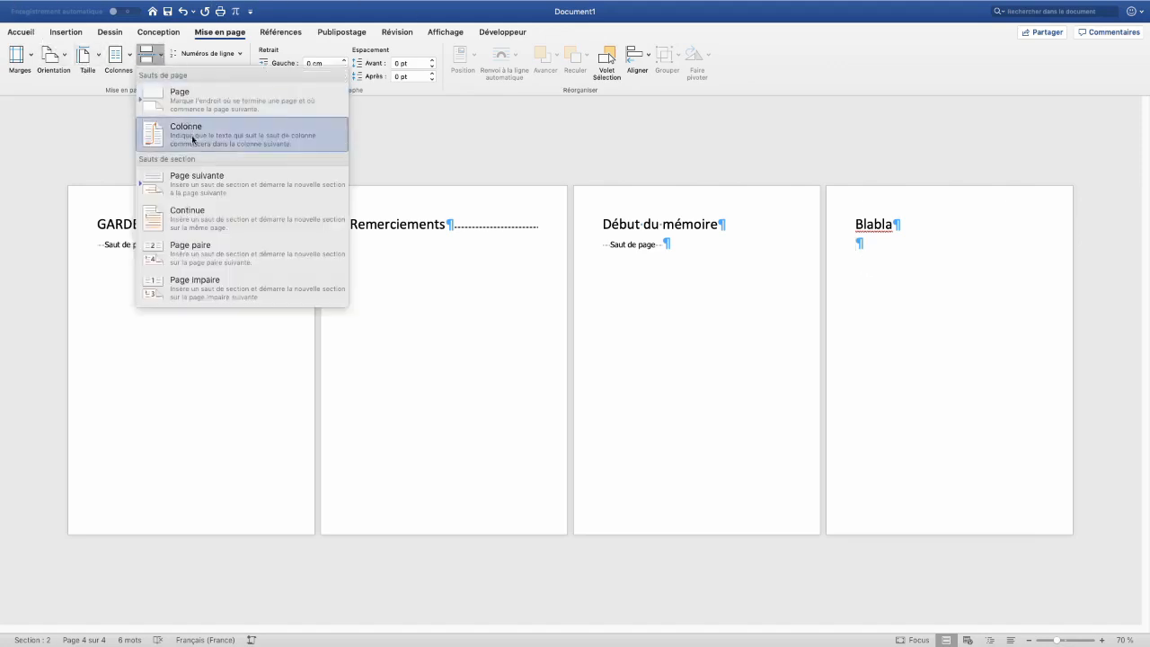
pyautogui.click(205, 187)
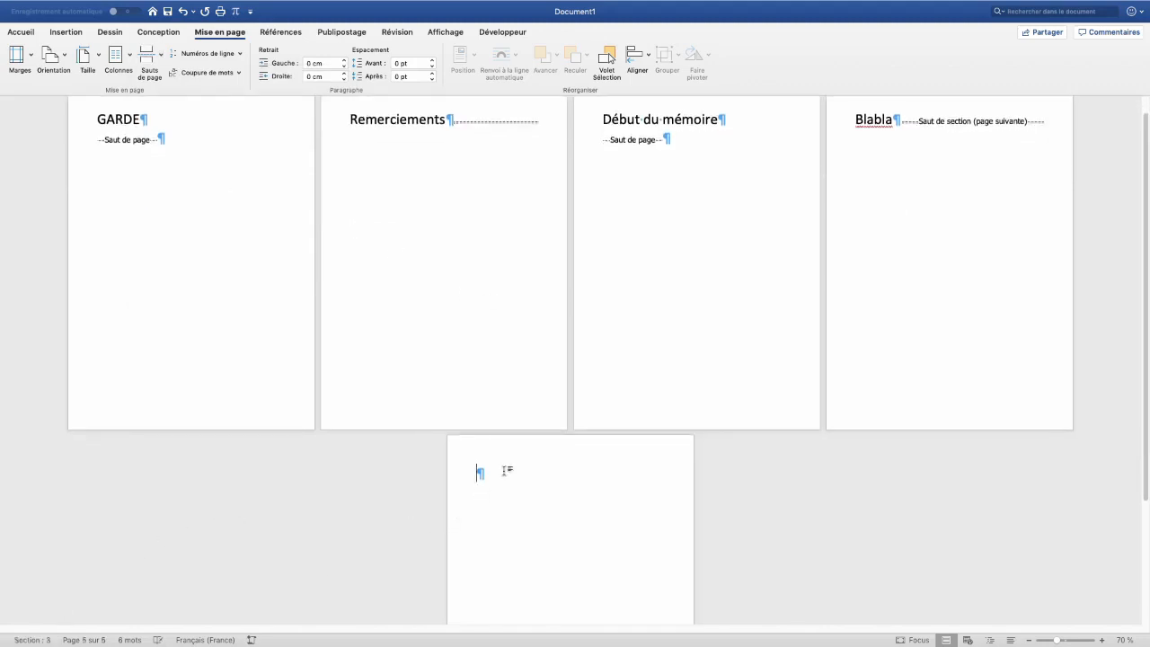
# Write "A3" on the fifth page and insert a next-page section break on the line below it
pyautogui.scroll(-5, 493, 493)
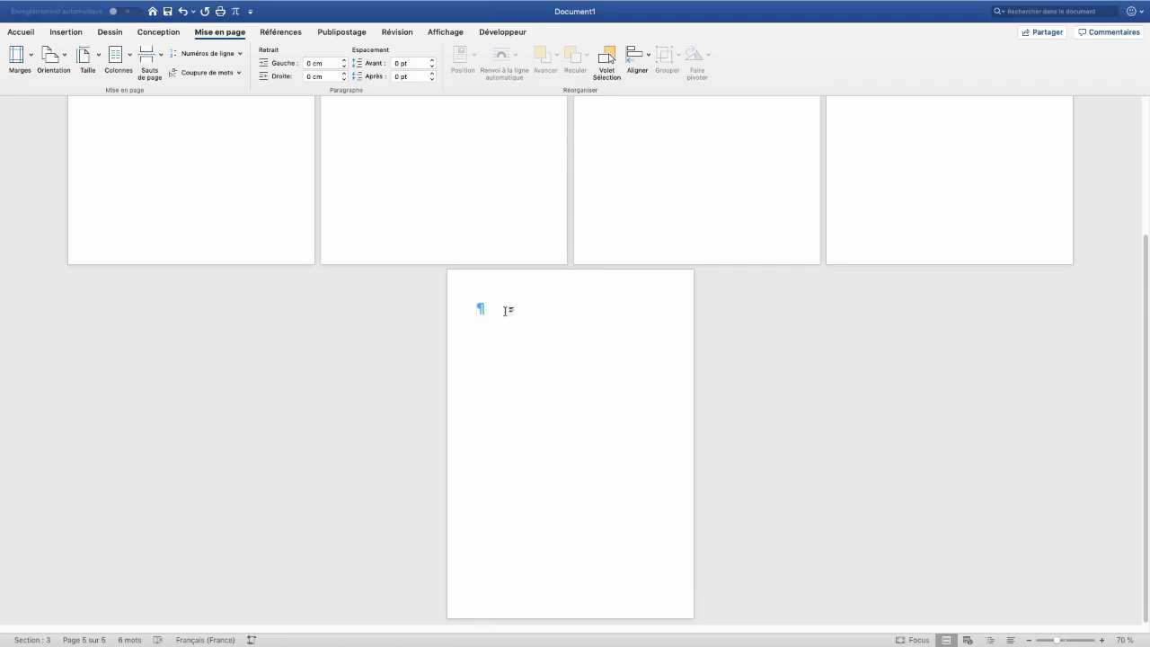
pyautogui.write('A3')
pyautogui.press('Return')
pyautogui.click(150, 63)
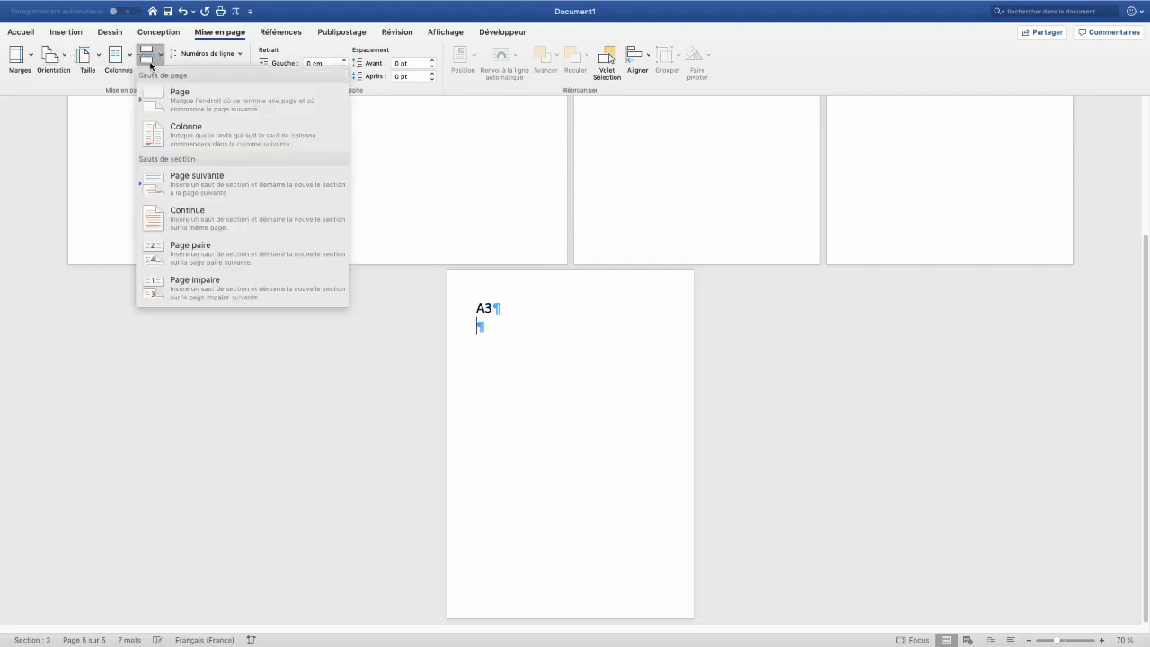
pyautogui.click(196, 184)
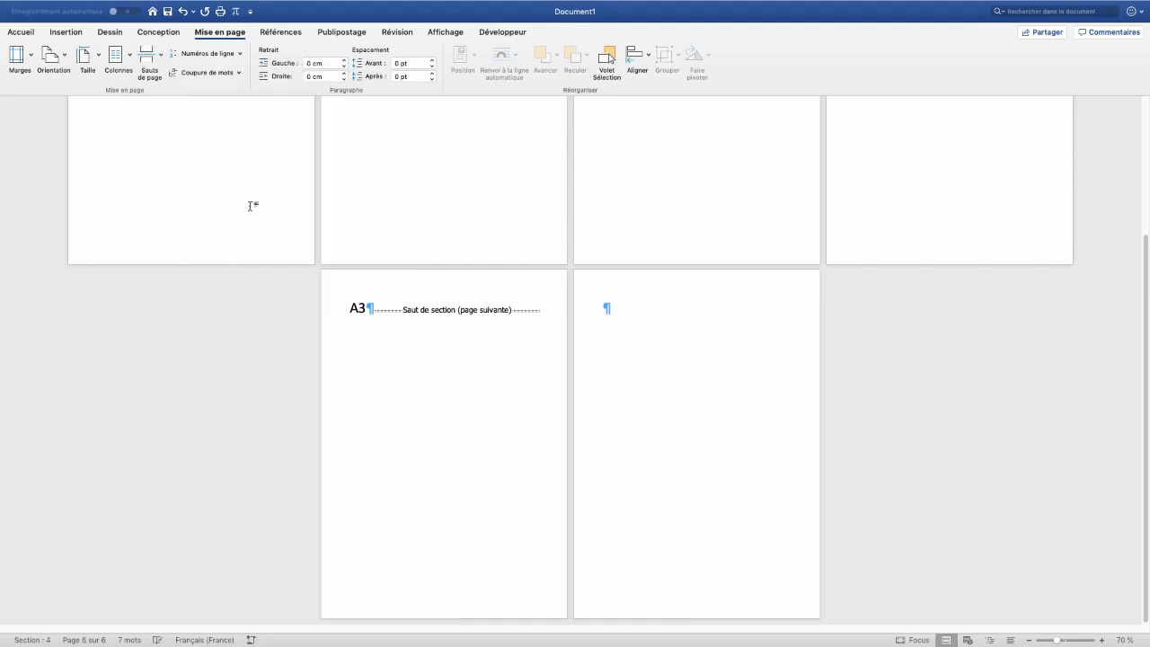
# Write "Suite du mémoire" on the sixth page and insert a page break on the line below it
pyautogui.write('Suite du mémoire')
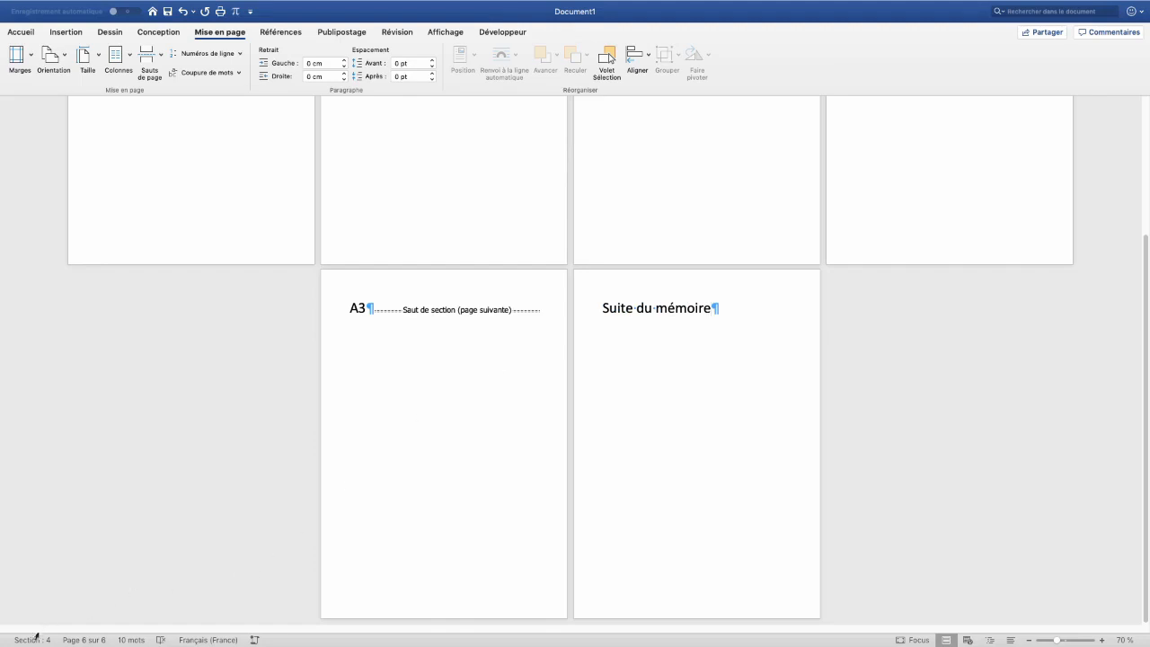
pyautogui.press('Return')
pyautogui.press('super+Return')
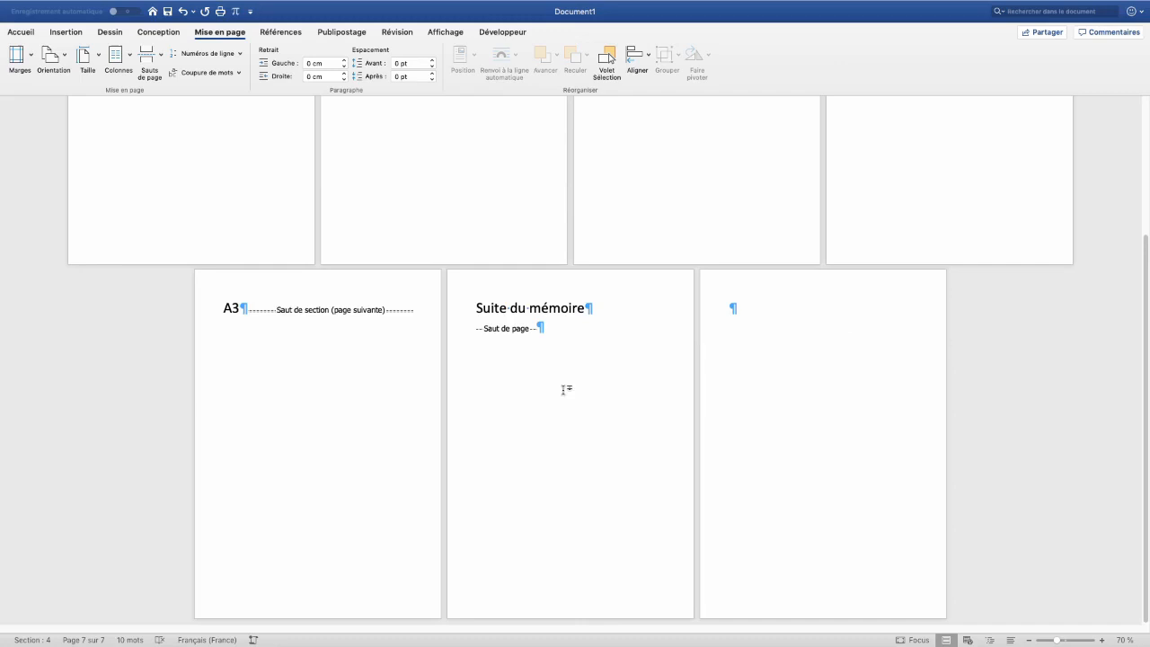
# Change the orientation of the section containing the A3 page to landscape (Paysage)
pyautogui.click(225, 368)
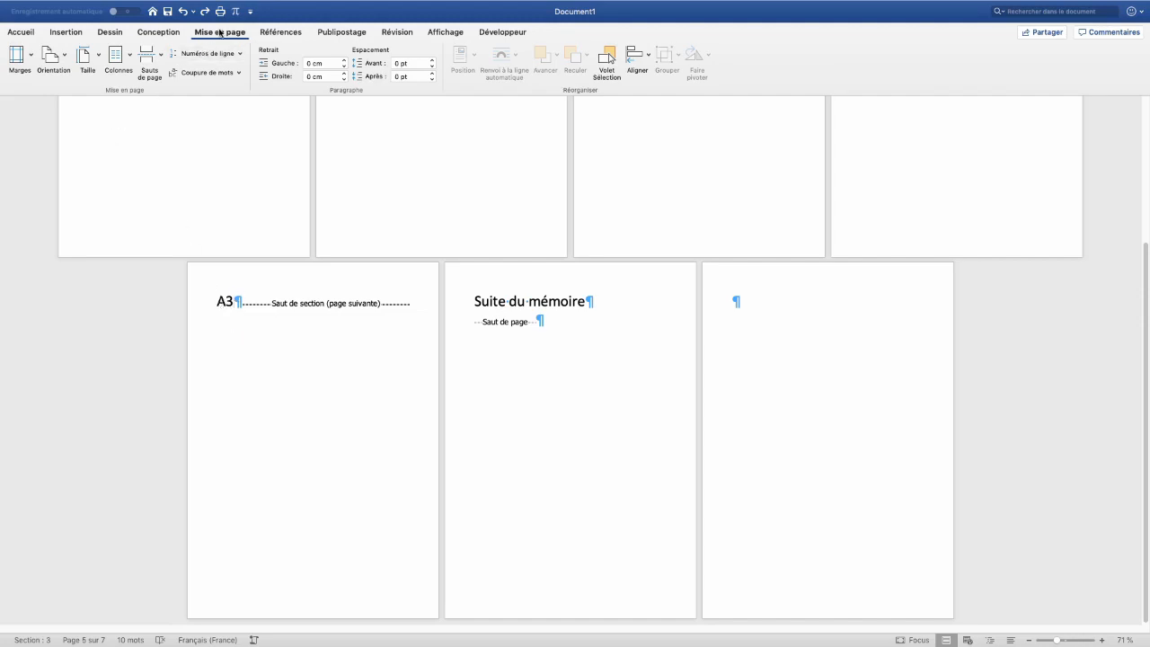
pyautogui.click(52, 57)
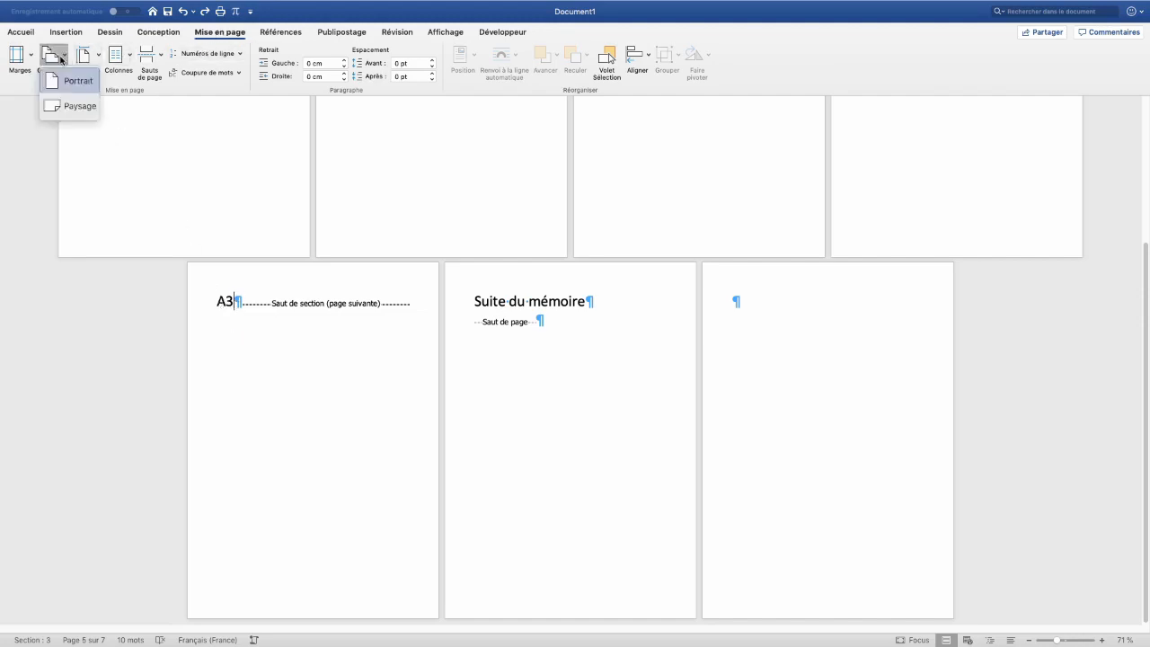
pyautogui.click(71, 108)
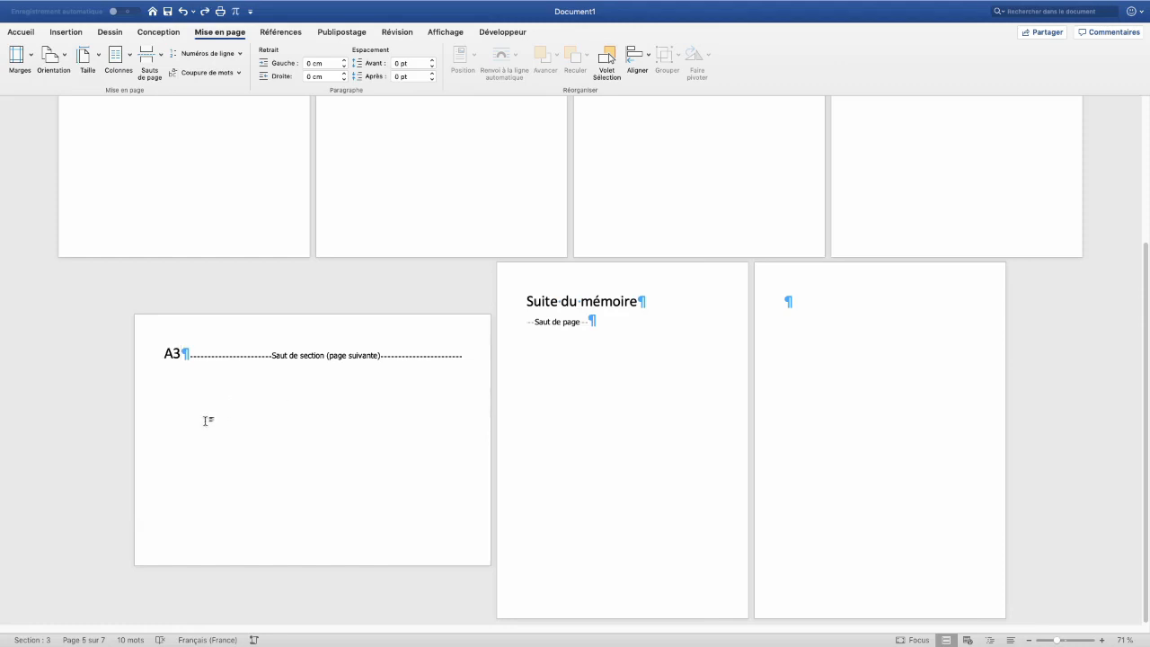
# Set the landscape section's paper size to A3 for any printer, applying the print format to this section only
pyautogui.click(94, 61)
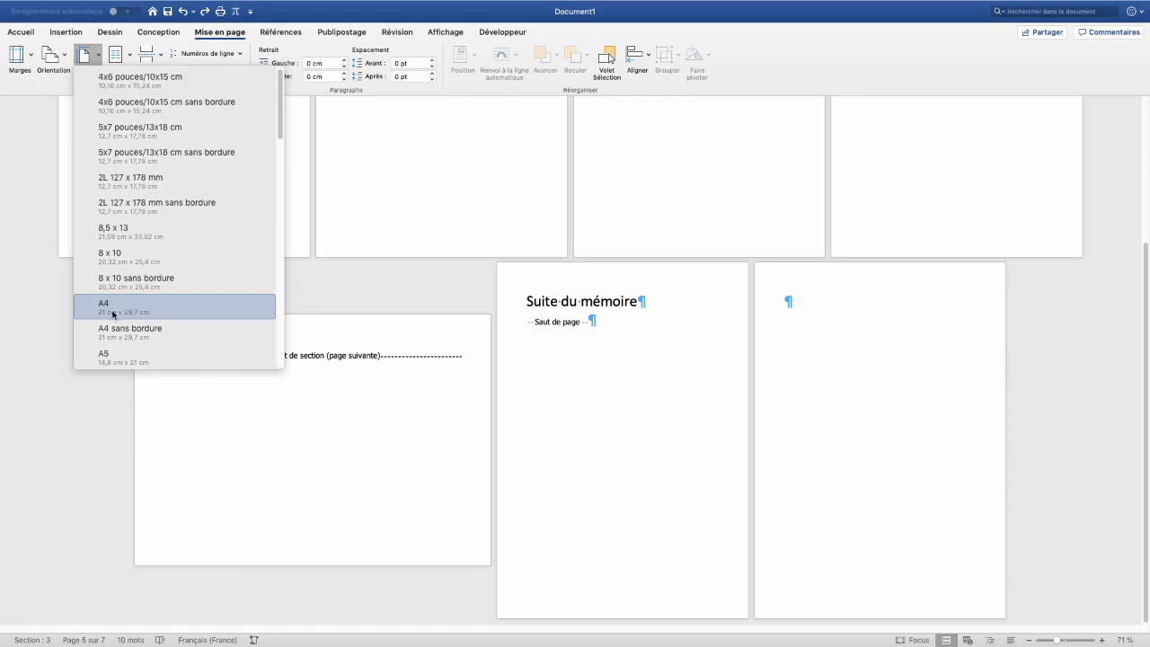
pyautogui.click(30, 63)
pyautogui.click(31, 63)
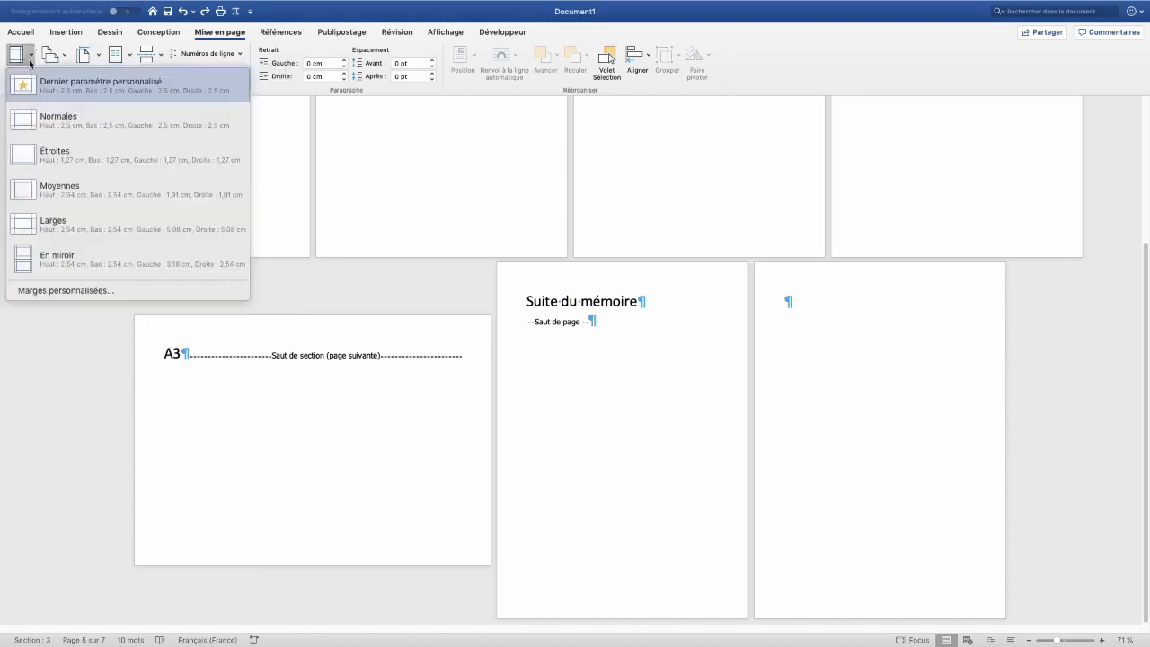
pyautogui.click(77, 291)
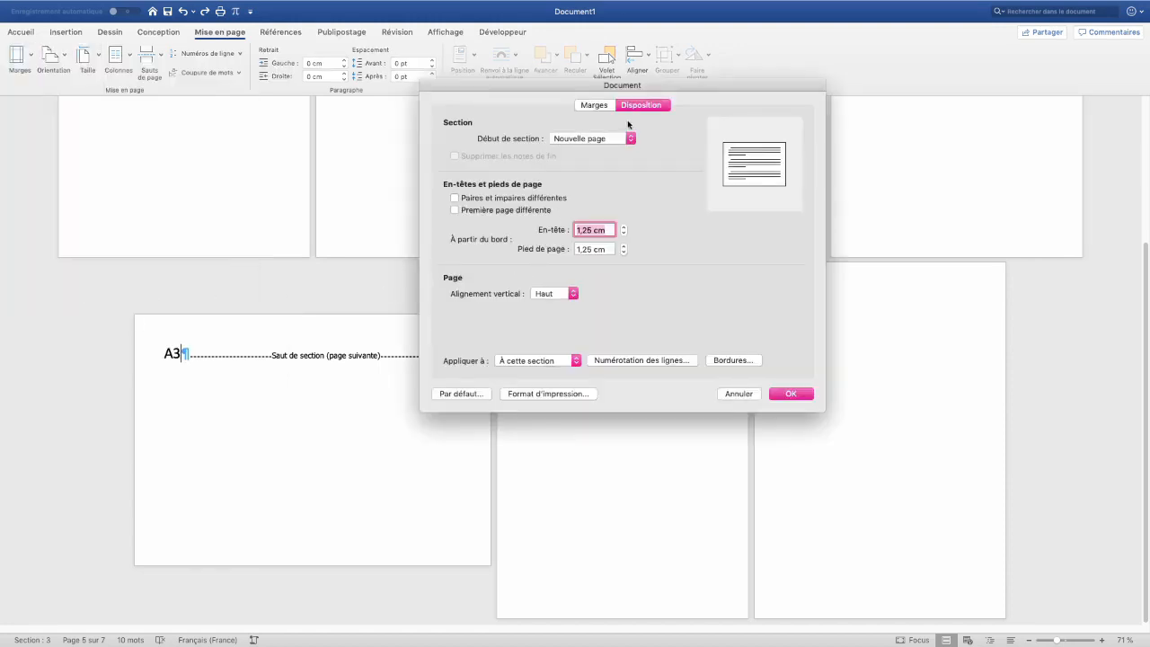
pyautogui.click(592, 106)
pyautogui.click(646, 106)
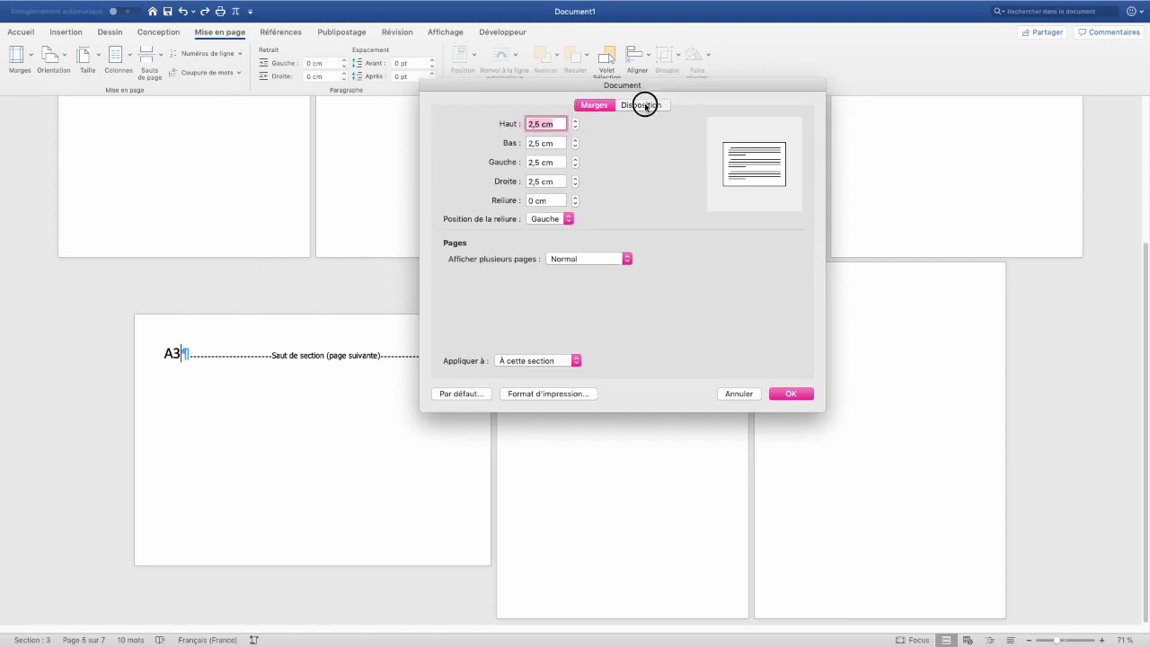
pyautogui.click(534, 398)
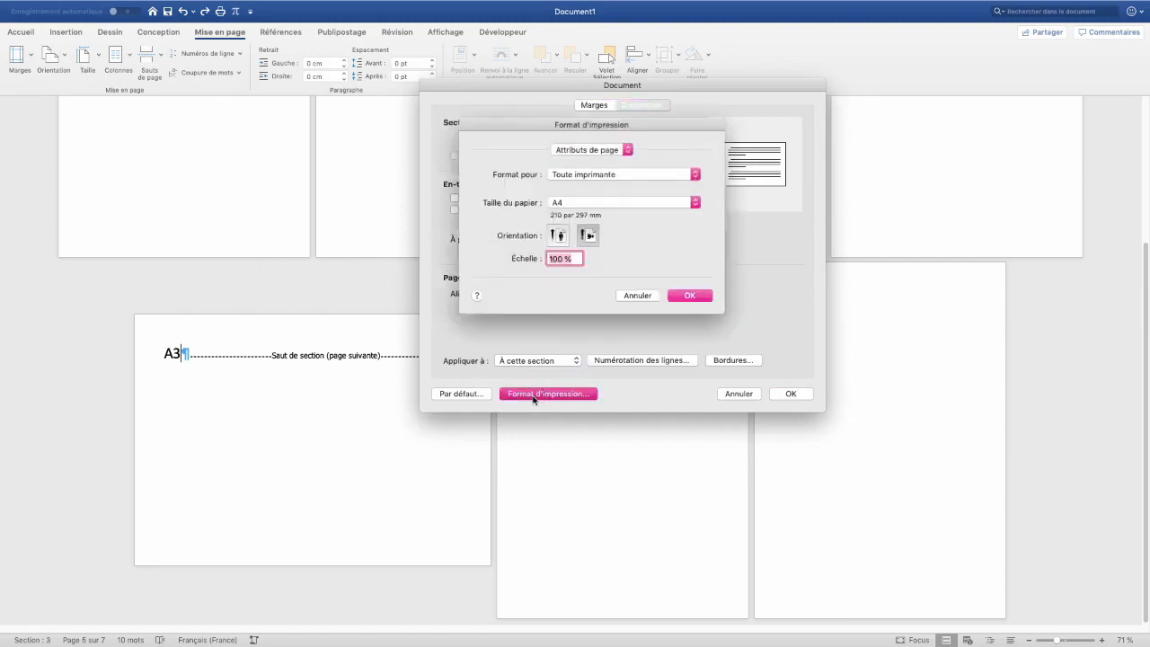
pyautogui.click(585, 175)
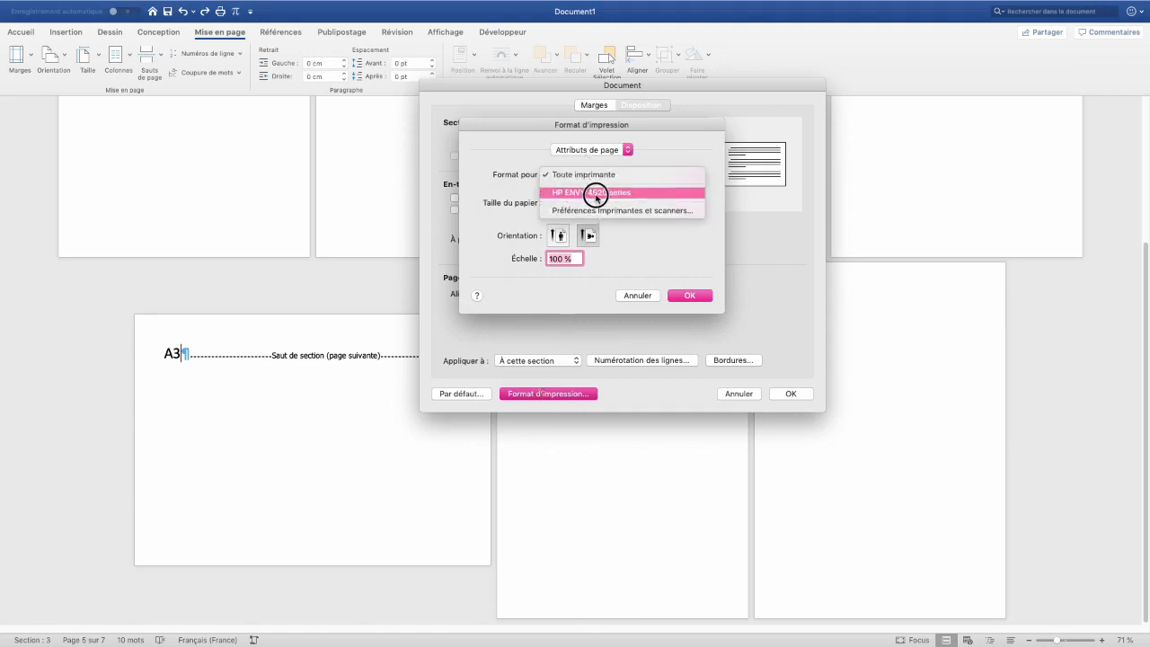
pyautogui.click(680, 144)
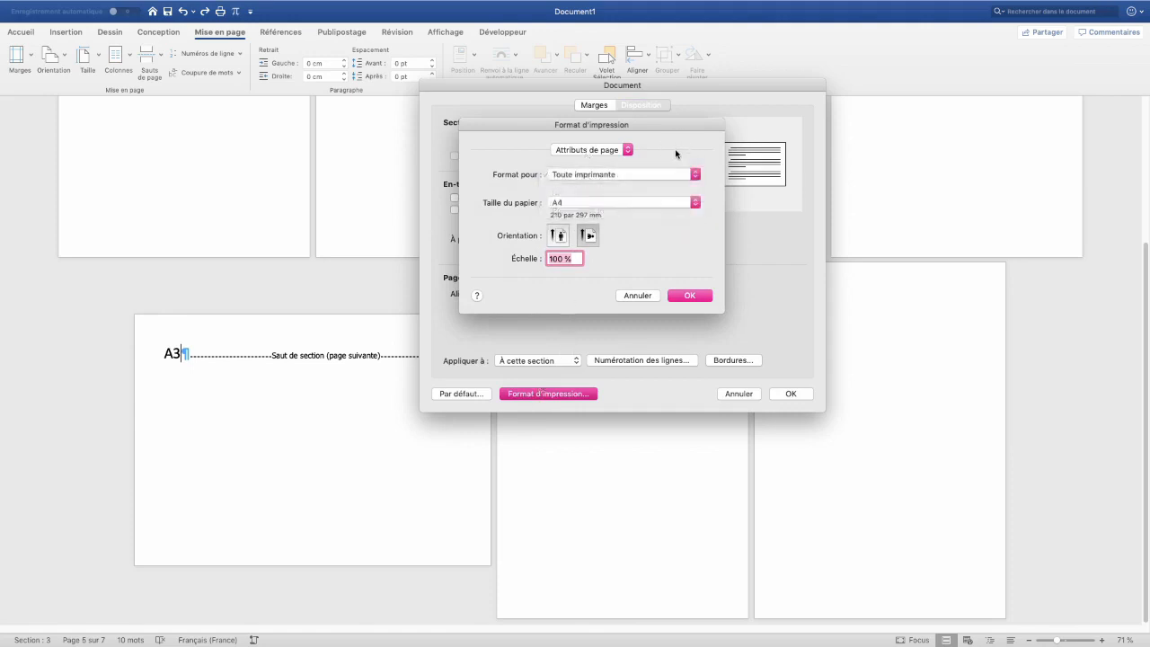
pyautogui.click(568, 206)
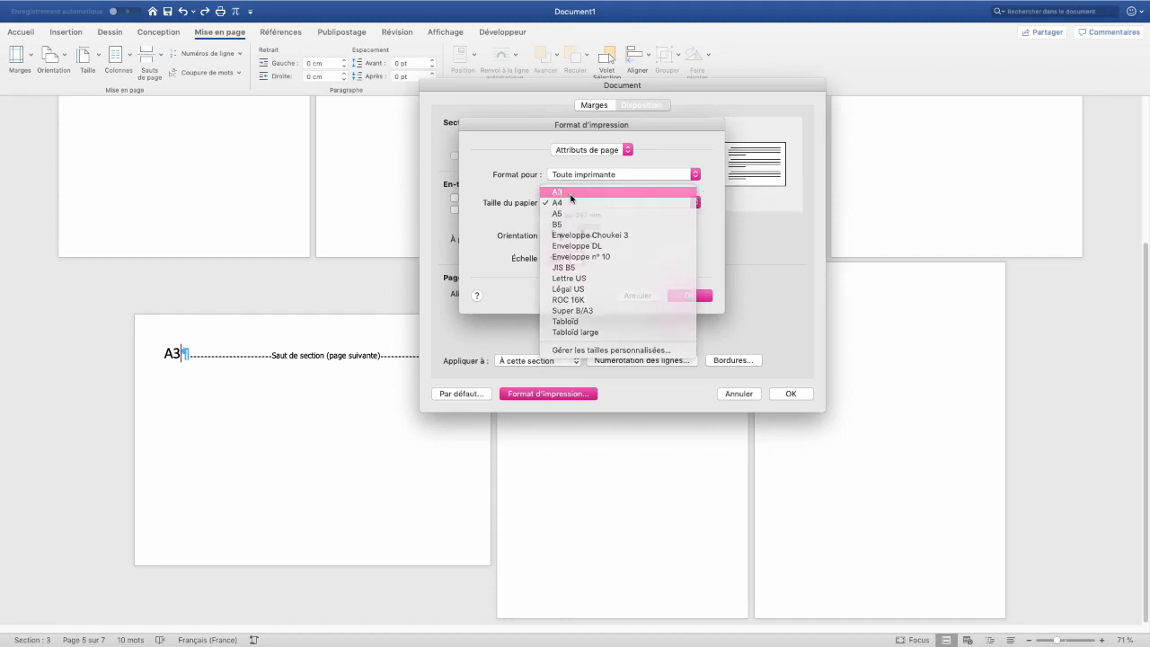
pyautogui.click(569, 193)
pyautogui.click(697, 300)
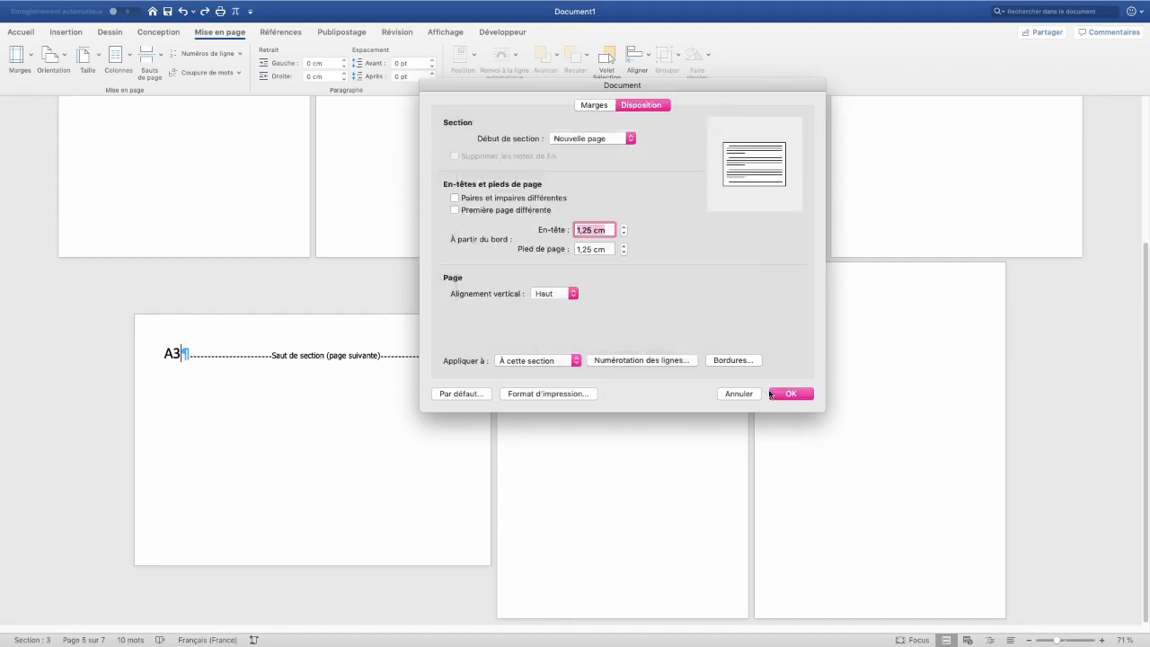
pyautogui.click(778, 394)
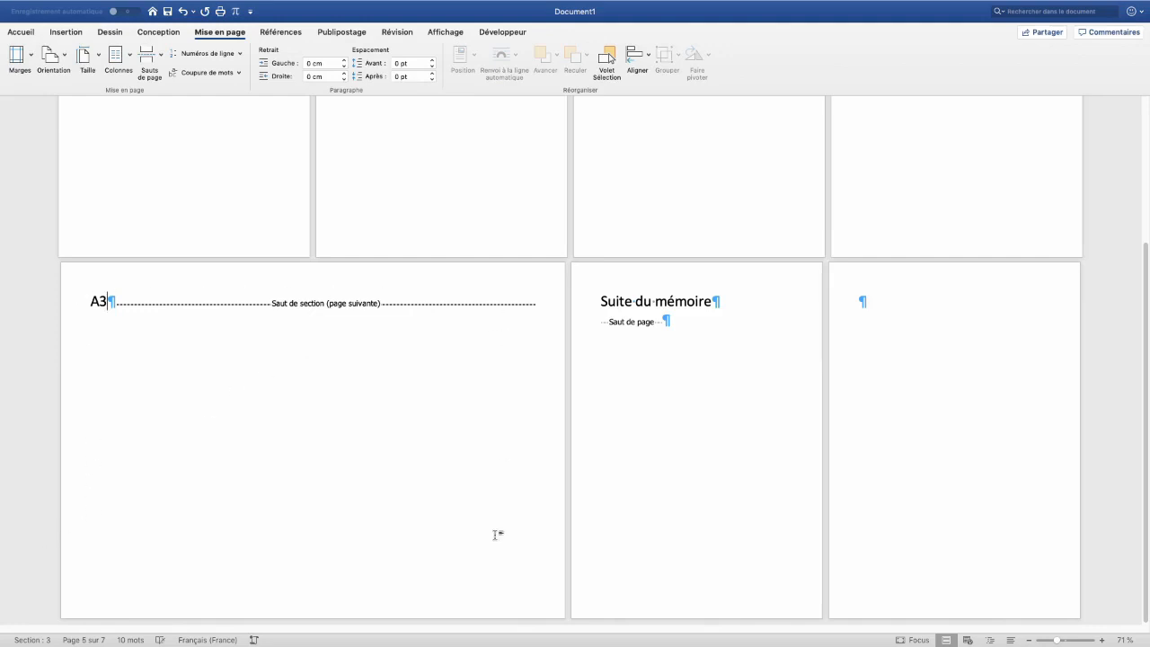
# Open the Section 2 footer on the "Début du mémoire" page for editing and write "PIED" in it
pyautogui.scroll(5, 611, 421)
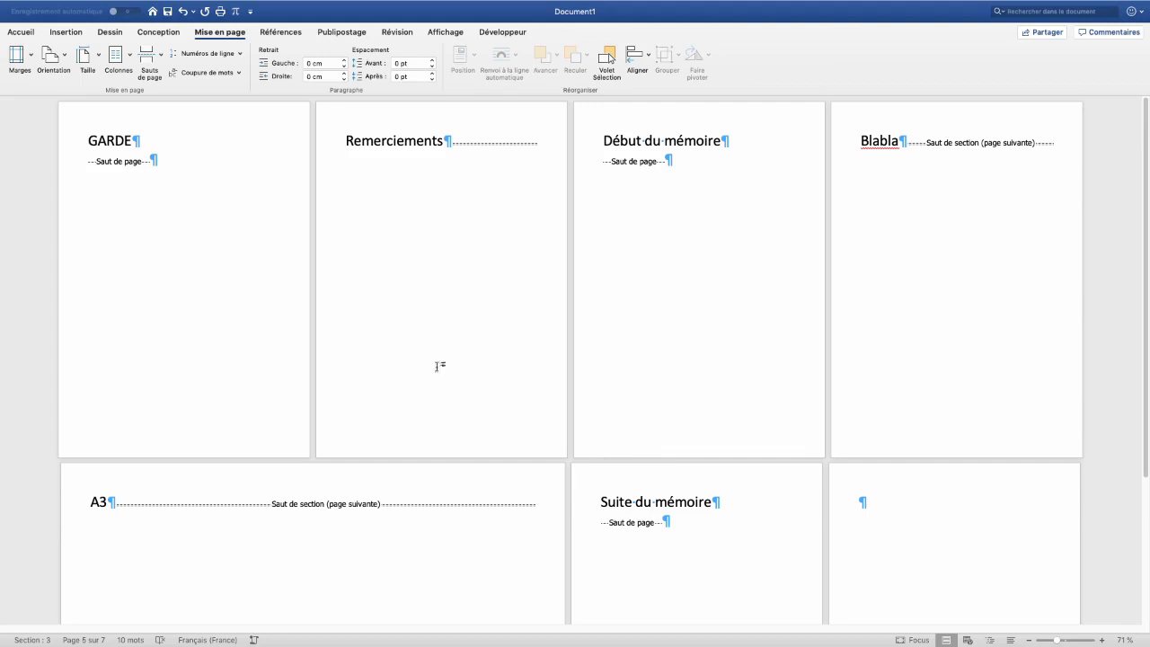
pyautogui.doubleClick(603, 448)
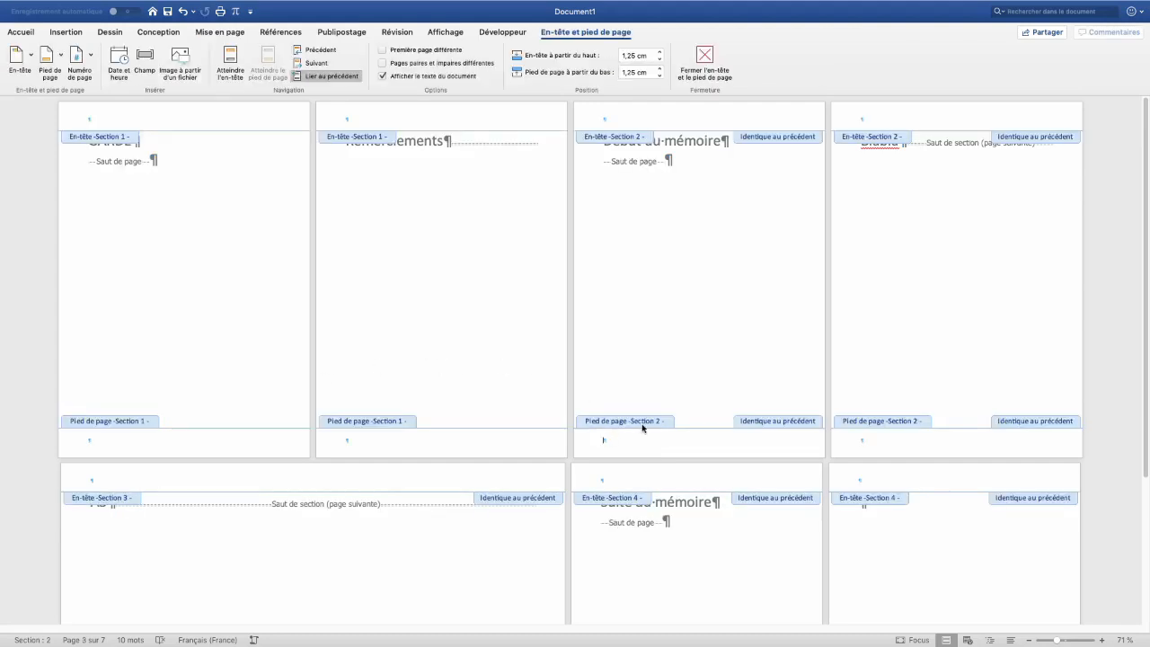
pyautogui.click(622, 444)
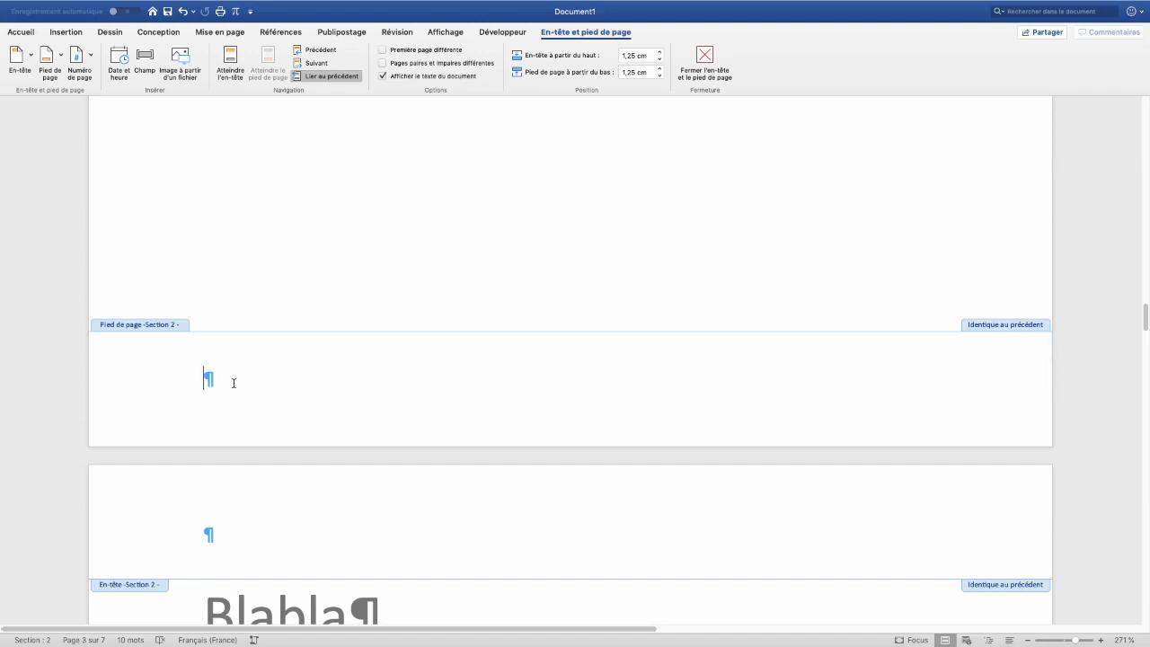
pyautogui.write('PIED')
# Extend the Section 1 footer text on the "Remerciements" page to "PIEDS"
pyautogui.scroll(15, 261, 327)
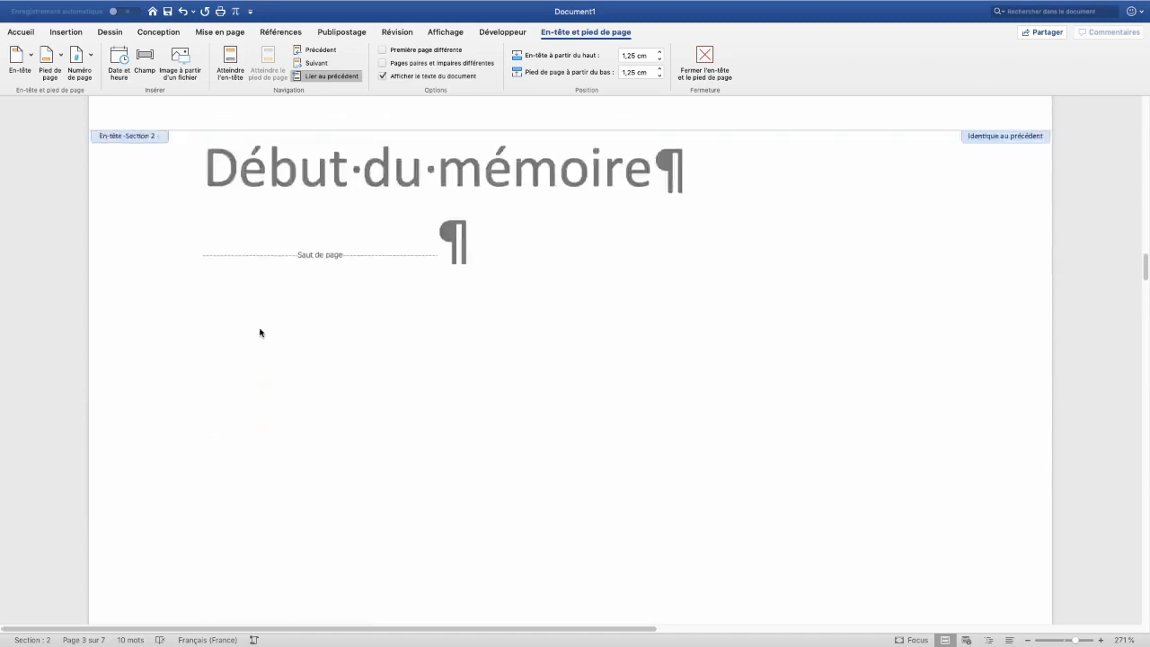
pyautogui.click(165, 342)
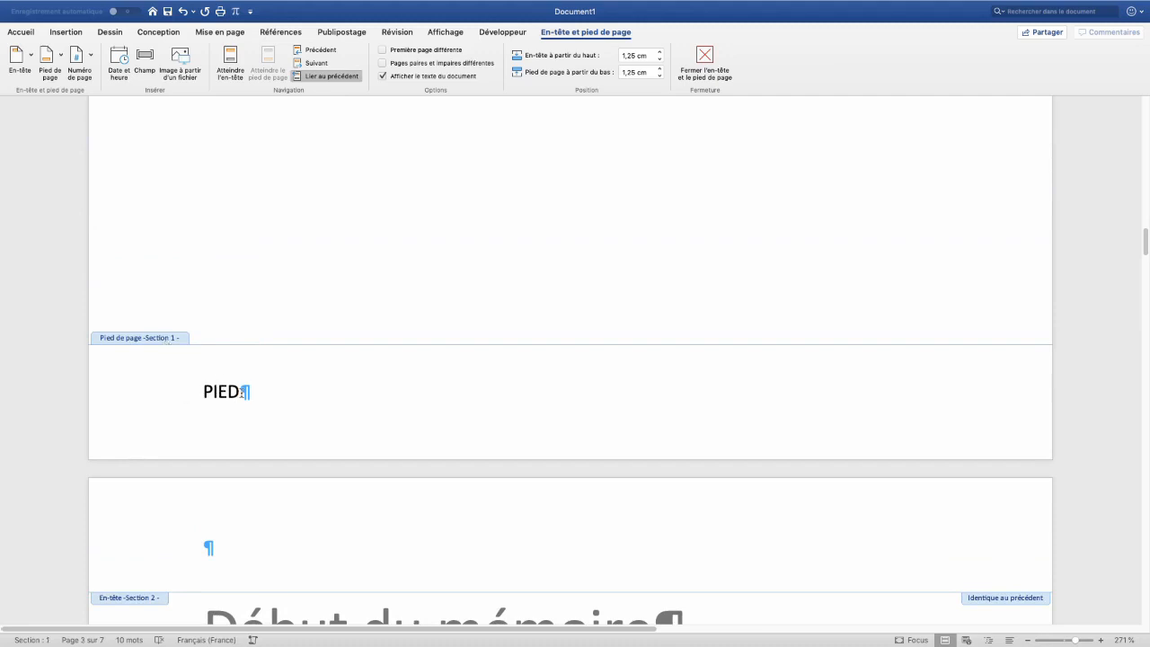
pyautogui.click(251, 392)
pyautogui.write('S')
# Delete the word "PIEDS" from the Section 2 footer on the "Début du mémoire" page
pyautogui.scroll(-15, 250, 393)
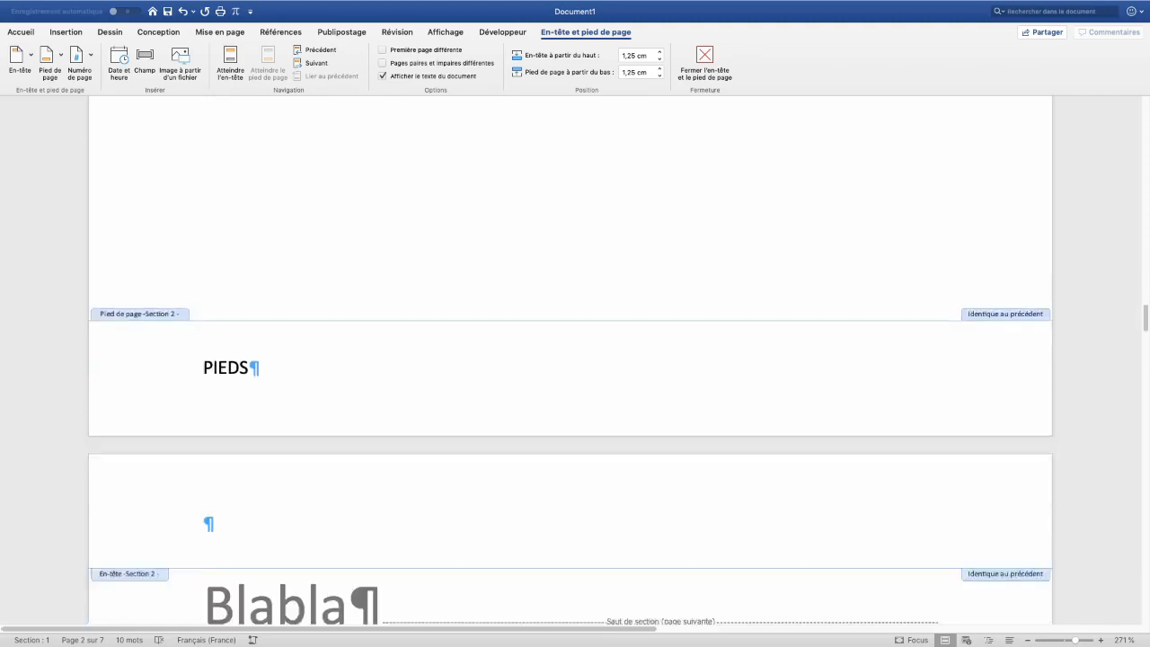
pyautogui.scroll(-5, 249, 393)
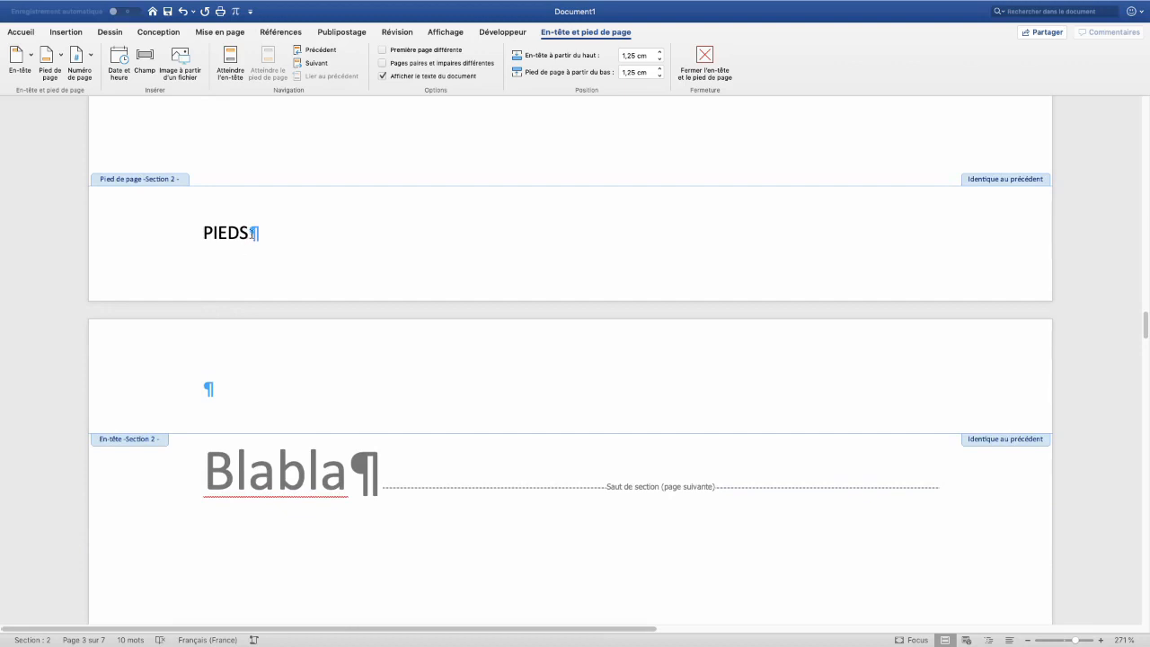
pyautogui.click(253, 233)
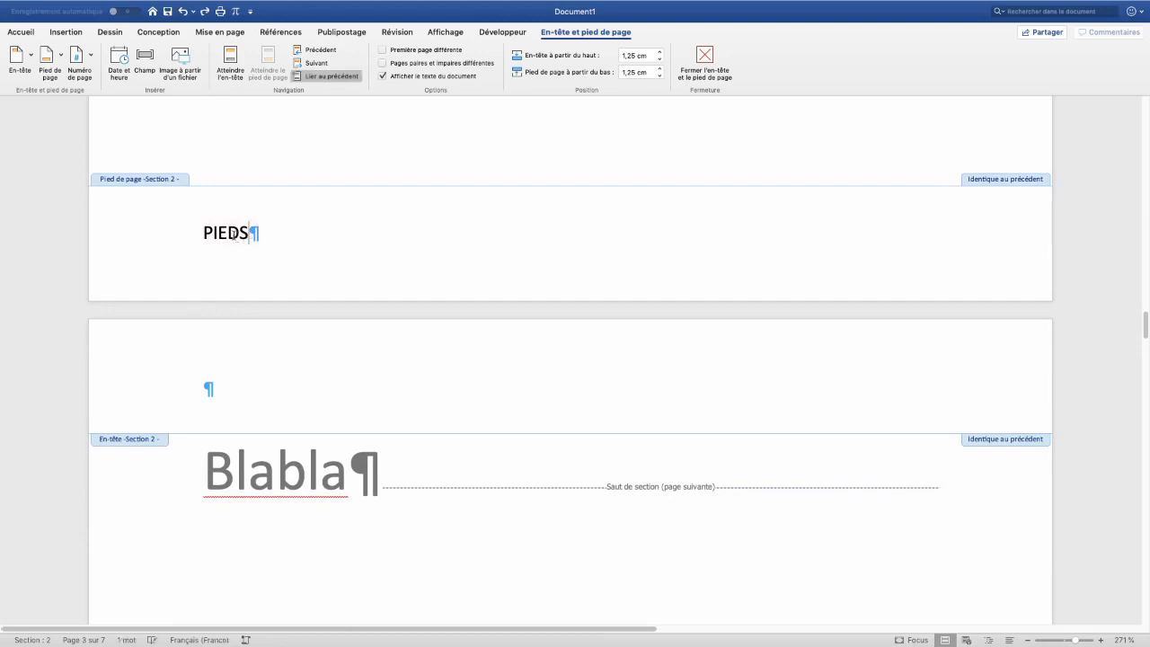
pyautogui.doubleClick(238, 234)
pyautogui.press('BackSpace')
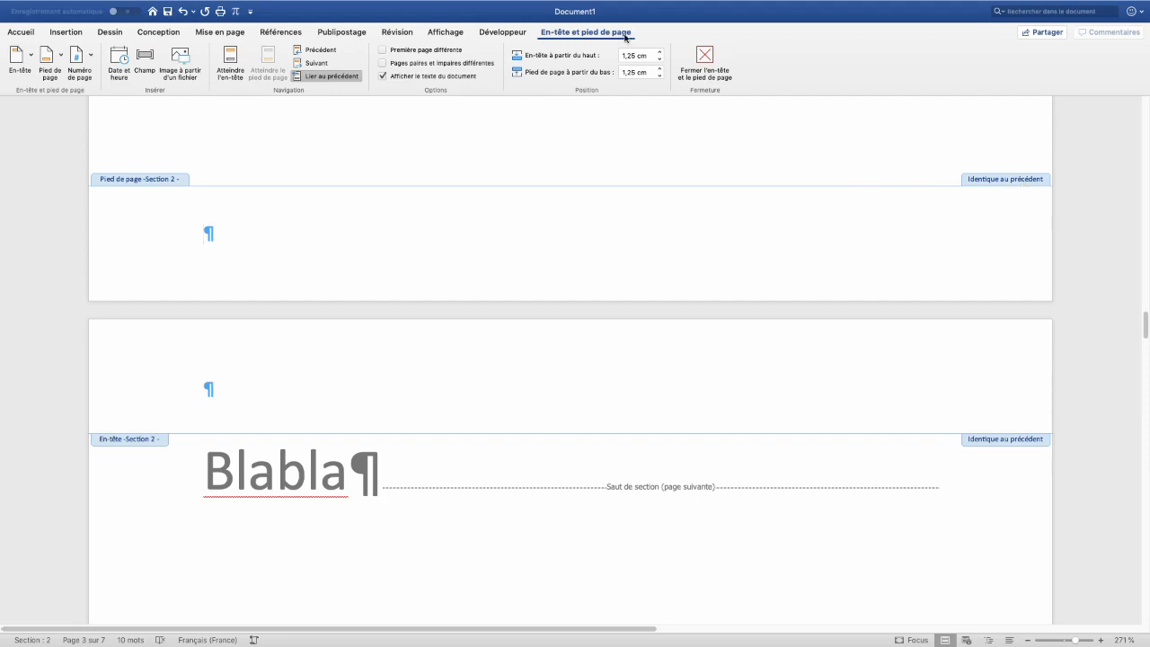
# Unlink the Section 2 footer from the previous section, write "PIED" in it and check the Section 1 footer
pyautogui.click(316, 78)
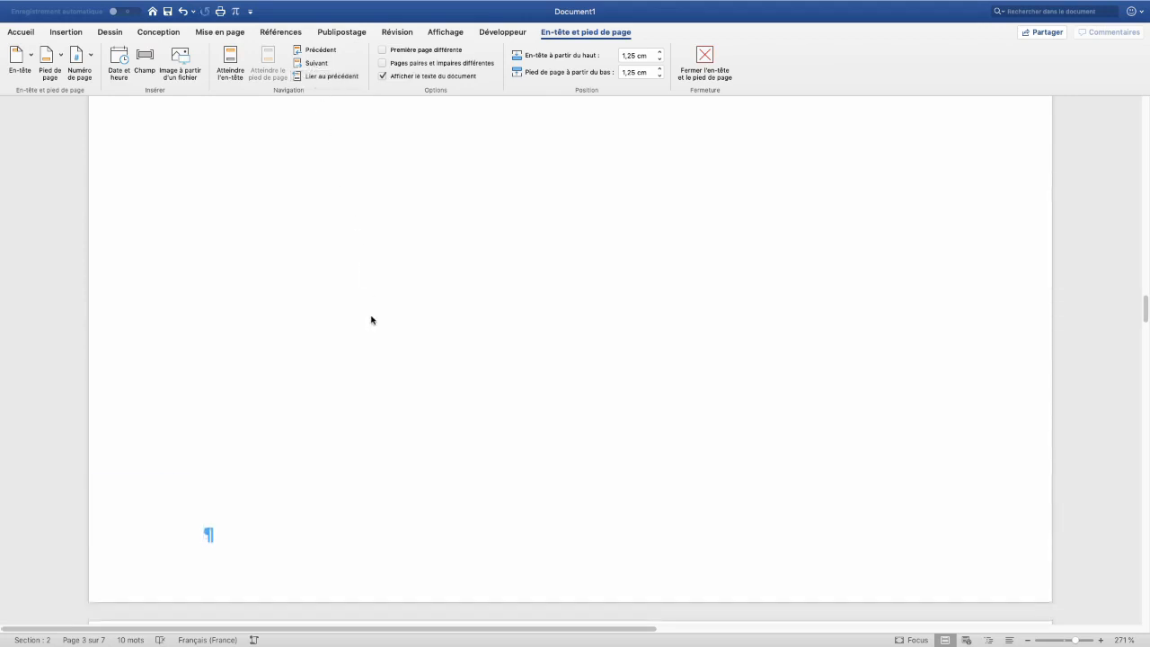
pyautogui.scroll(-3, 371, 315)
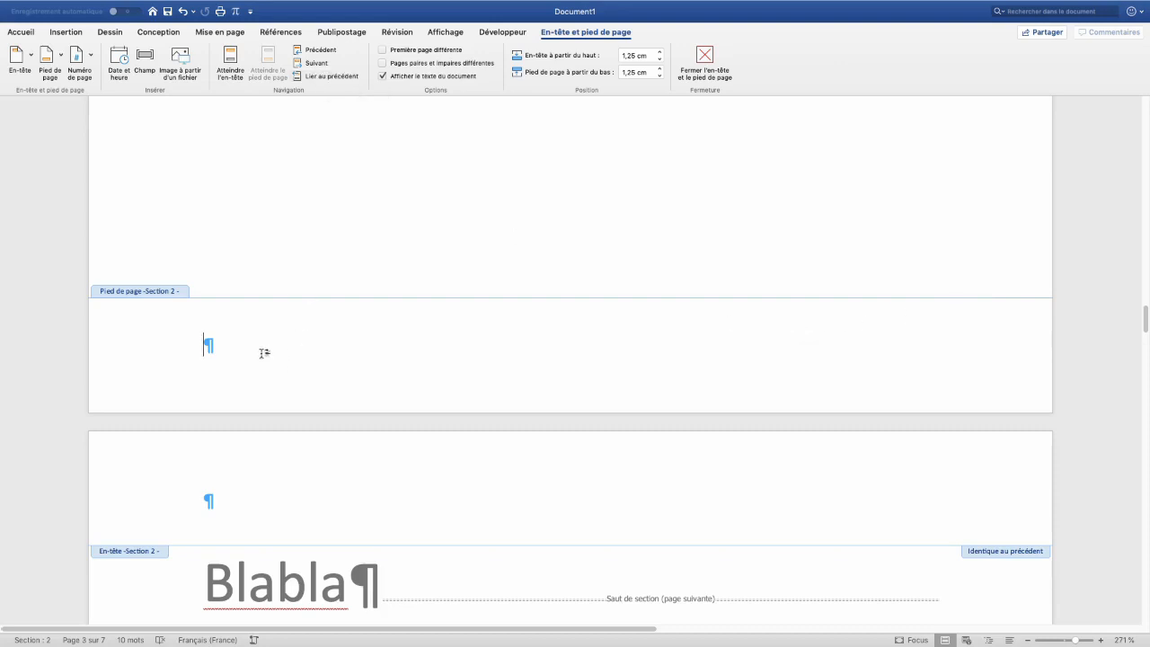
pyautogui.write('PIED')
pyautogui.scroll(10, 311, 271)
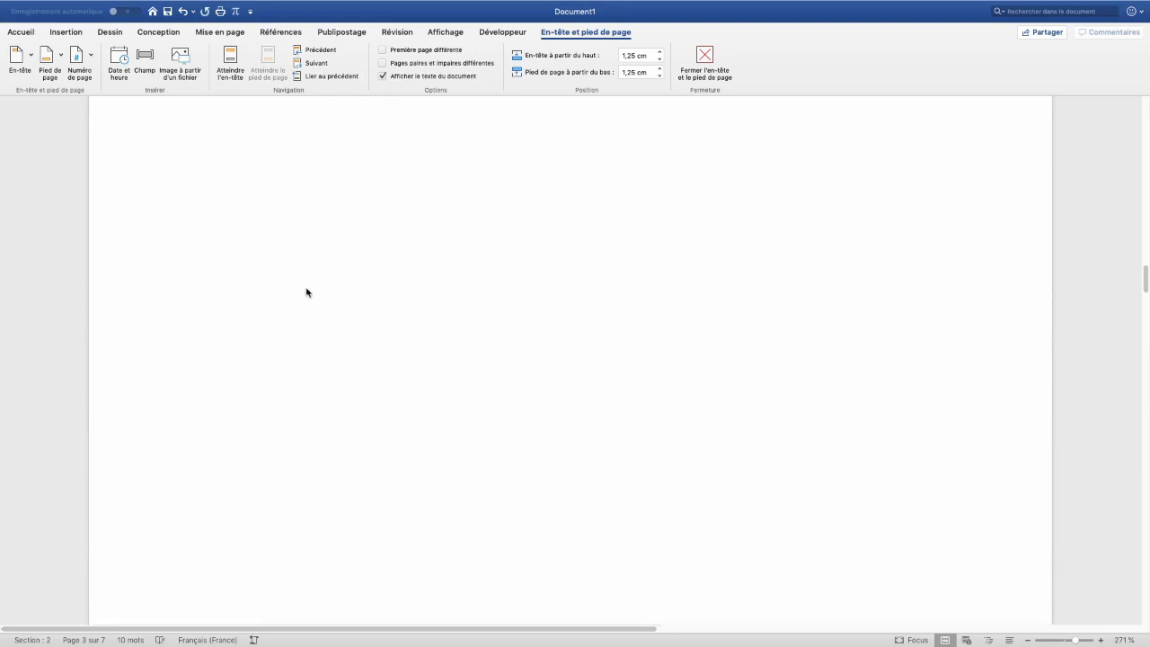
pyautogui.scroll(15, 308, 299)
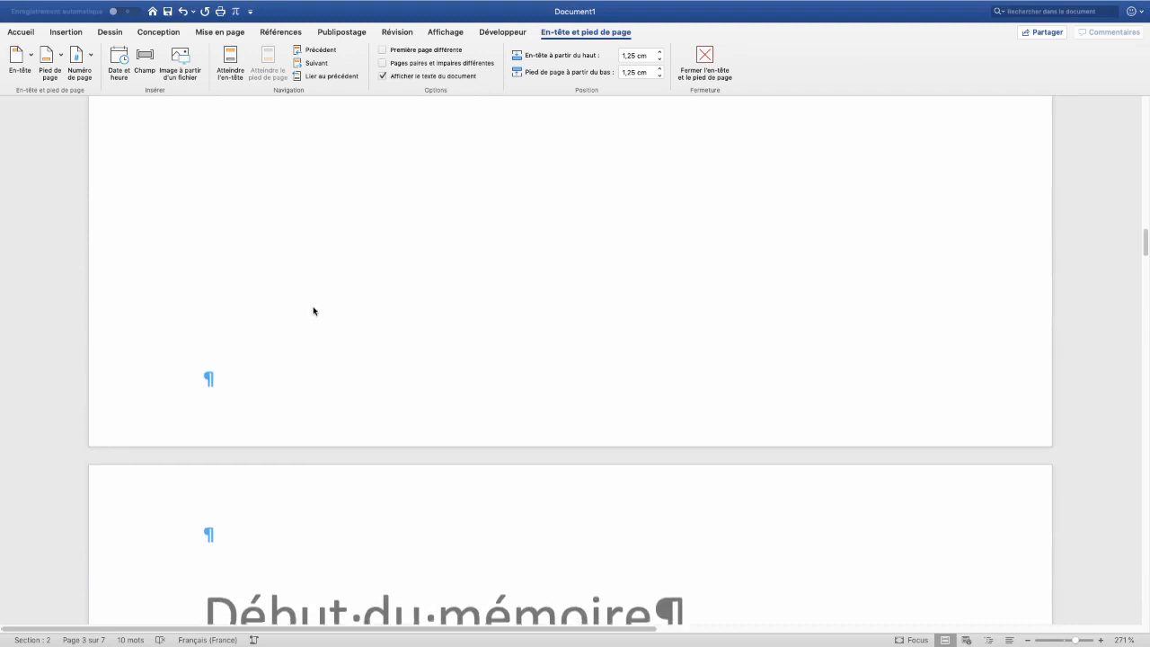
pyautogui.click(231, 412)
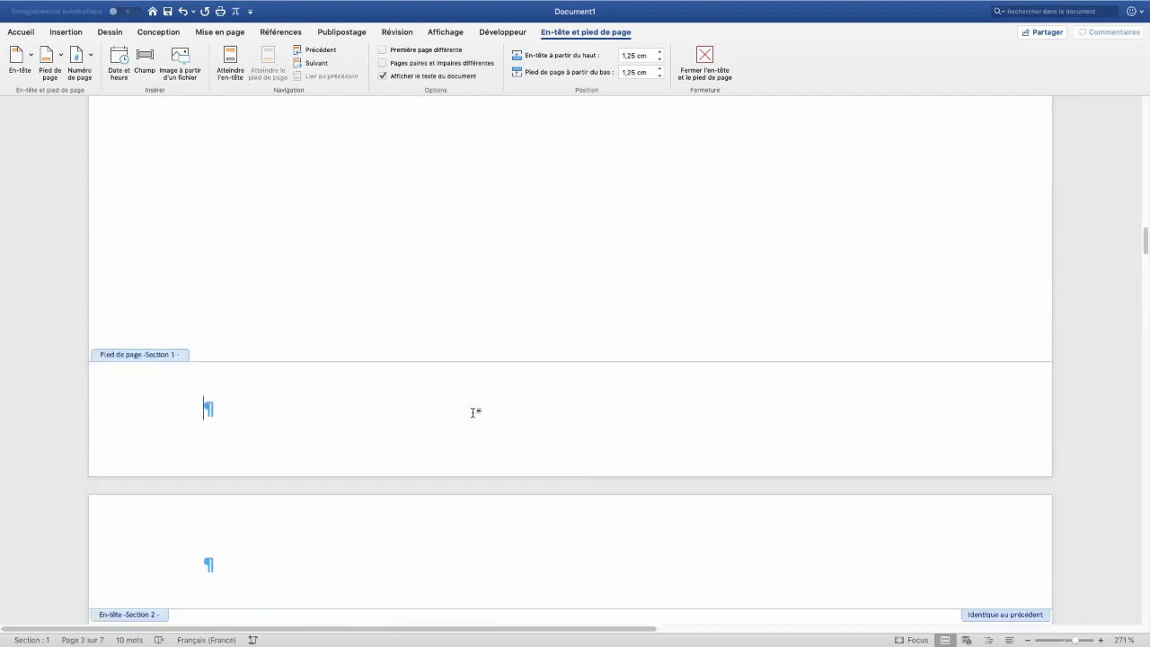
# Replace the word "PIED" in the Section 2 footer with two tabs to reach the right-aligned tab stop
pyautogui.scroll(-5, 474, 412)
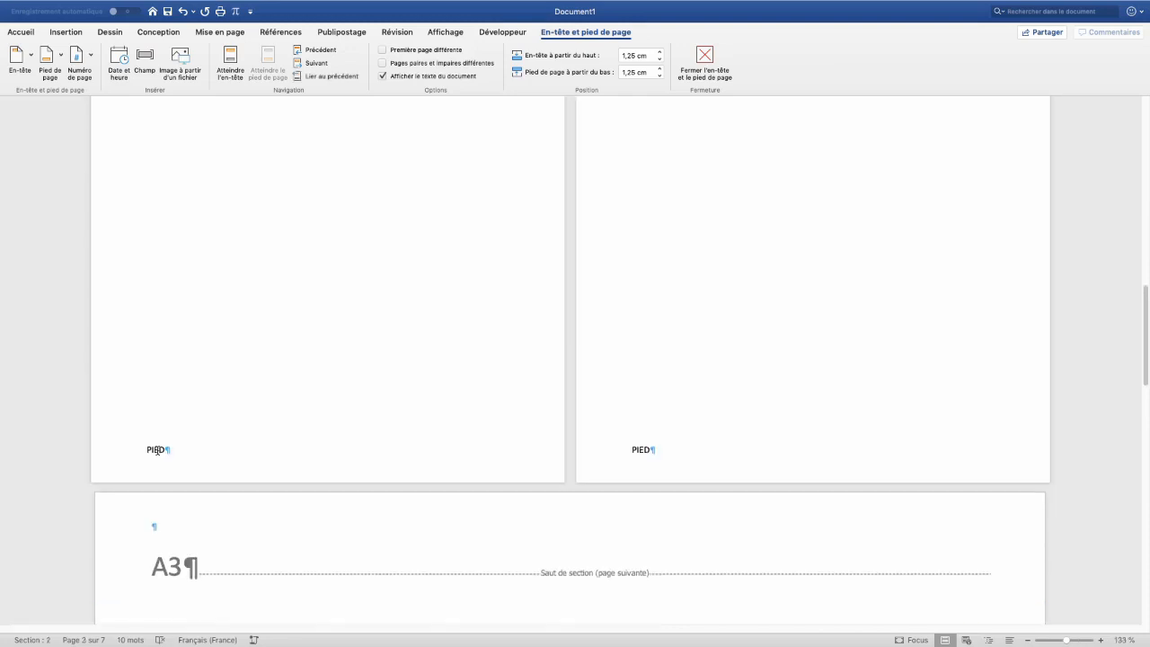
pyautogui.moveTo(169, 458); pyautogui.dragTo(147, 468)
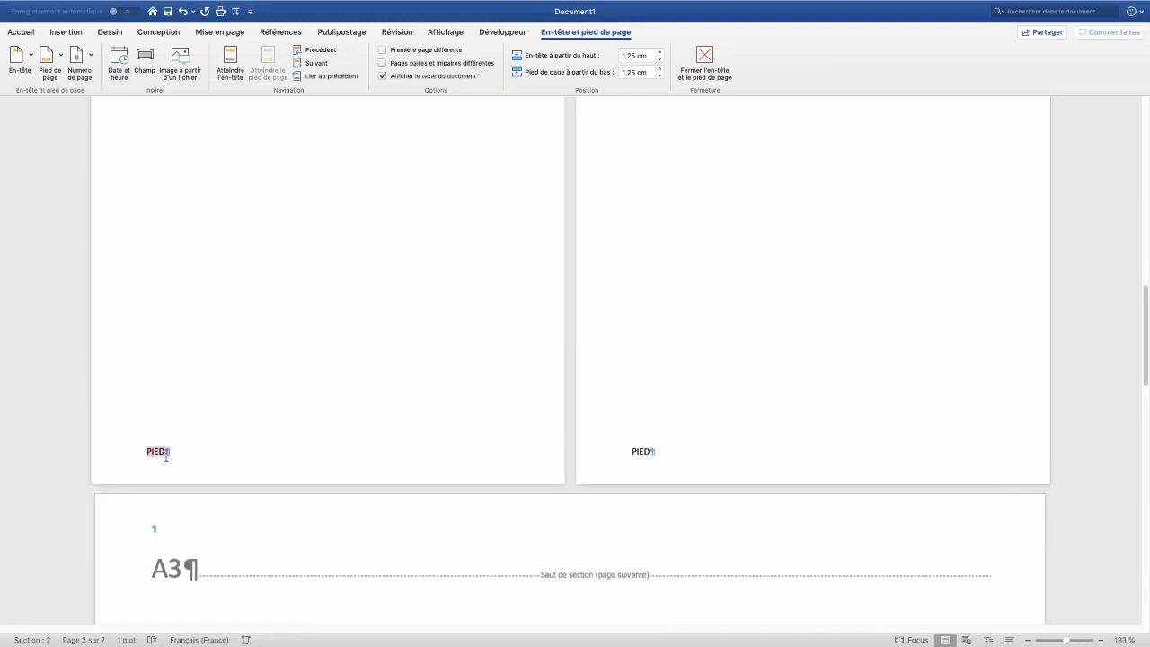
pyautogui.press('BackSpace')
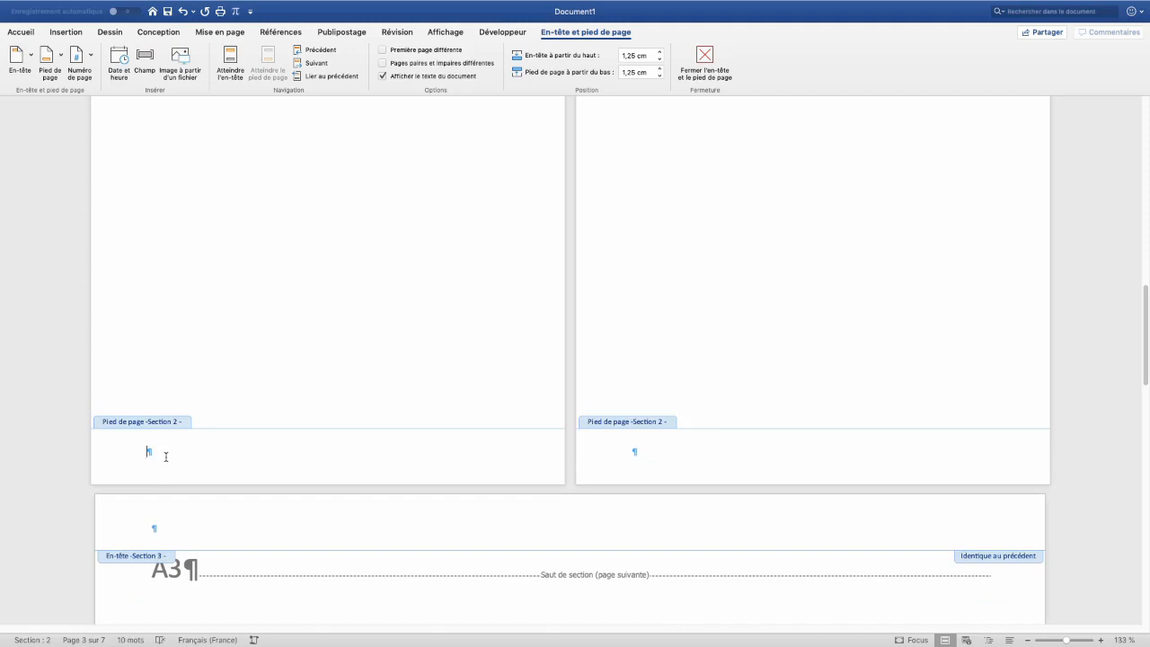
pyautogui.press('Tab')
pyautogui.press('Tab')
pyautogui.click(146, 451)
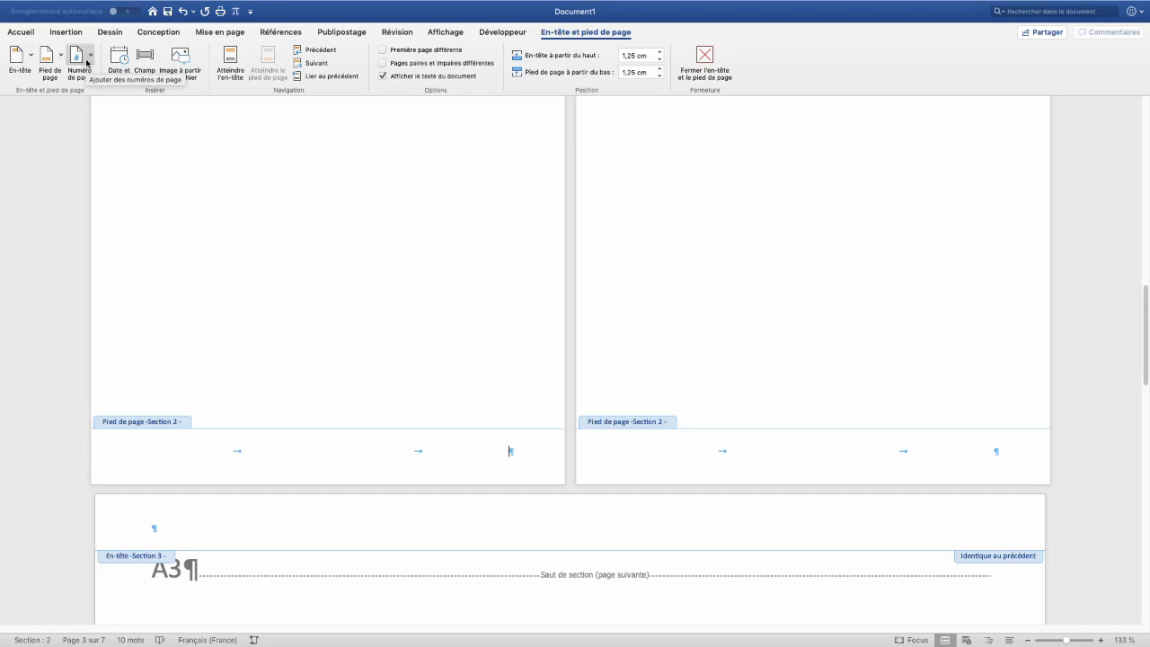
# Insert the Page field from the Numérotation category after the tabs in the Section 2 footer
pyautogui.click(145, 61)
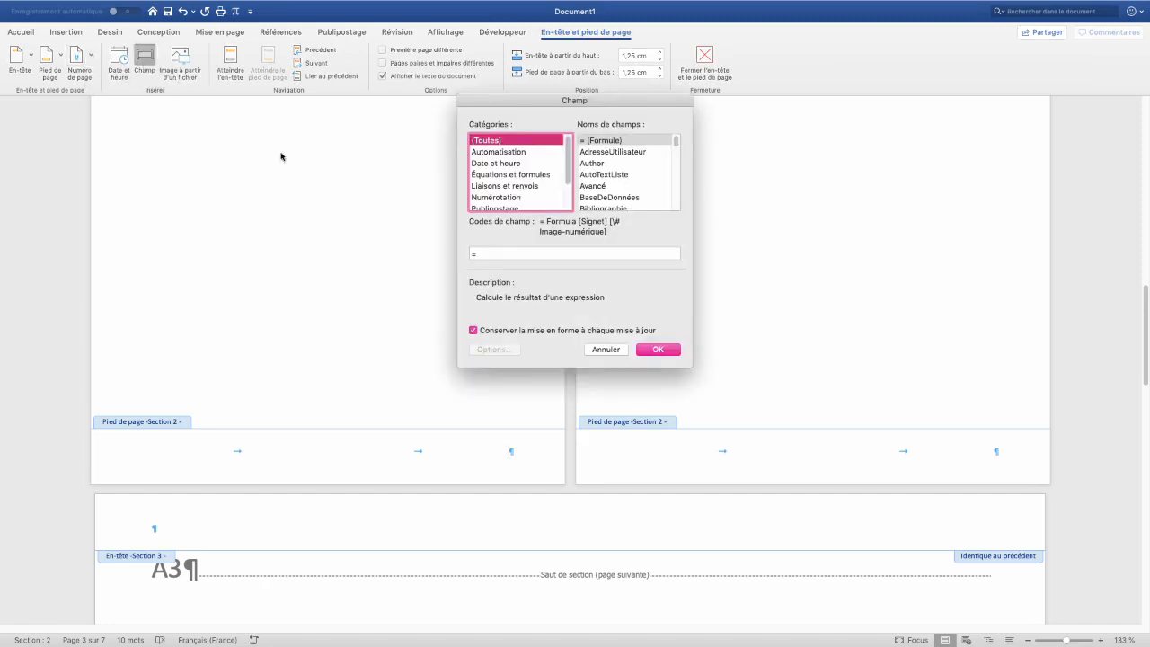
pyautogui.click(504, 196)
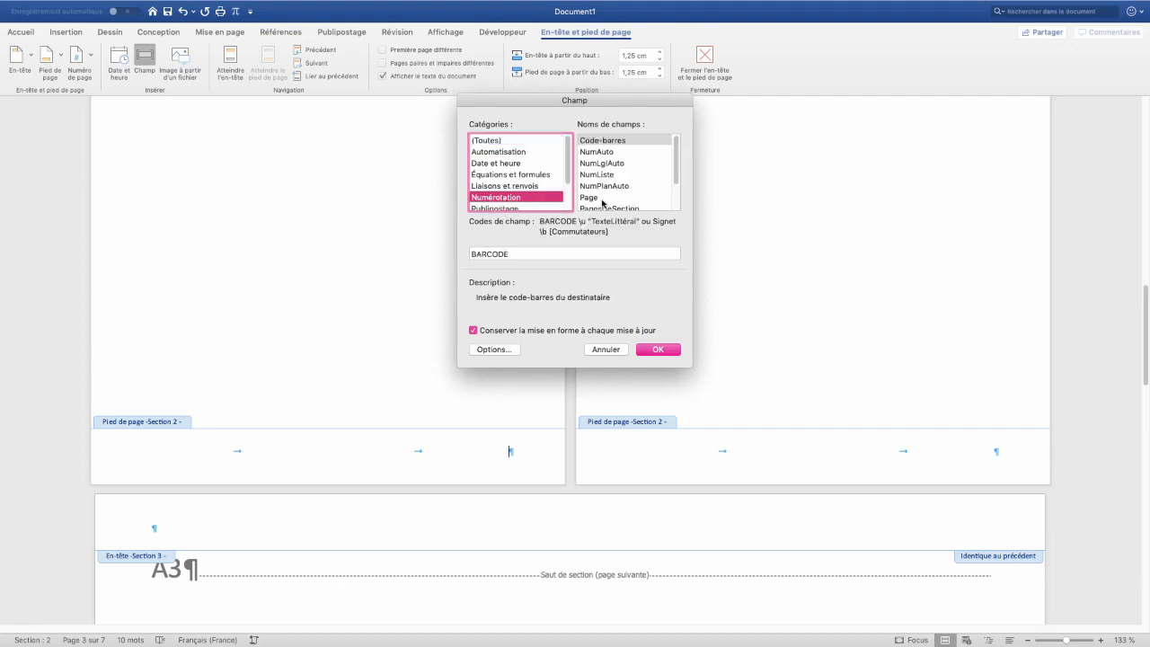
pyautogui.click(603, 198)
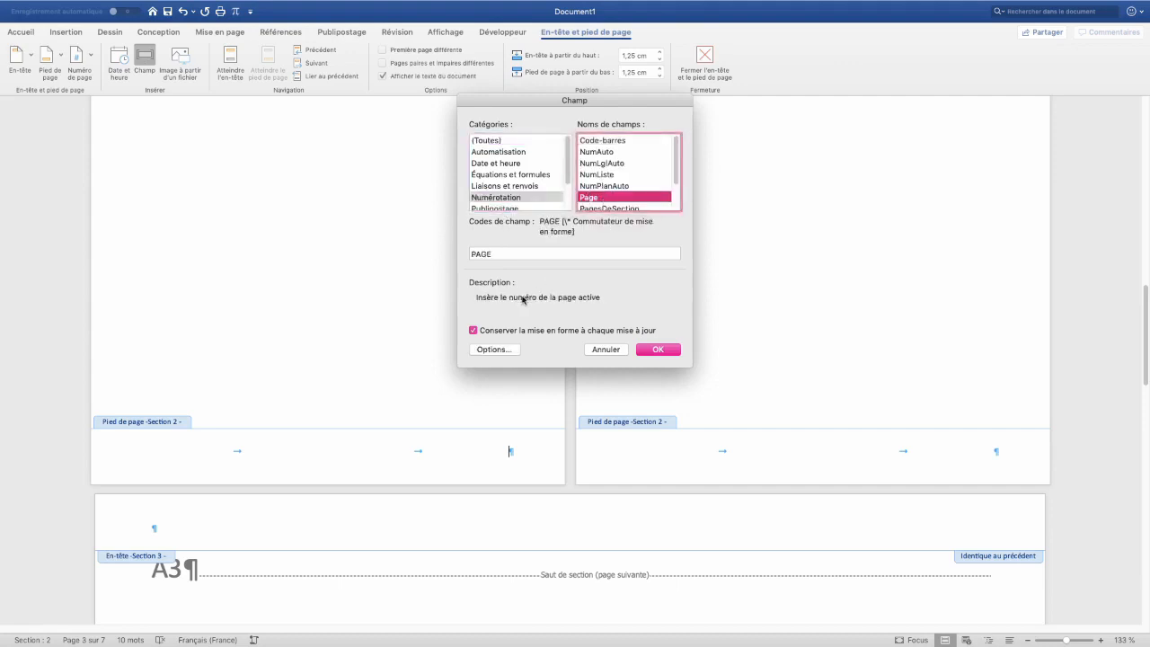
pyautogui.click(657, 350)
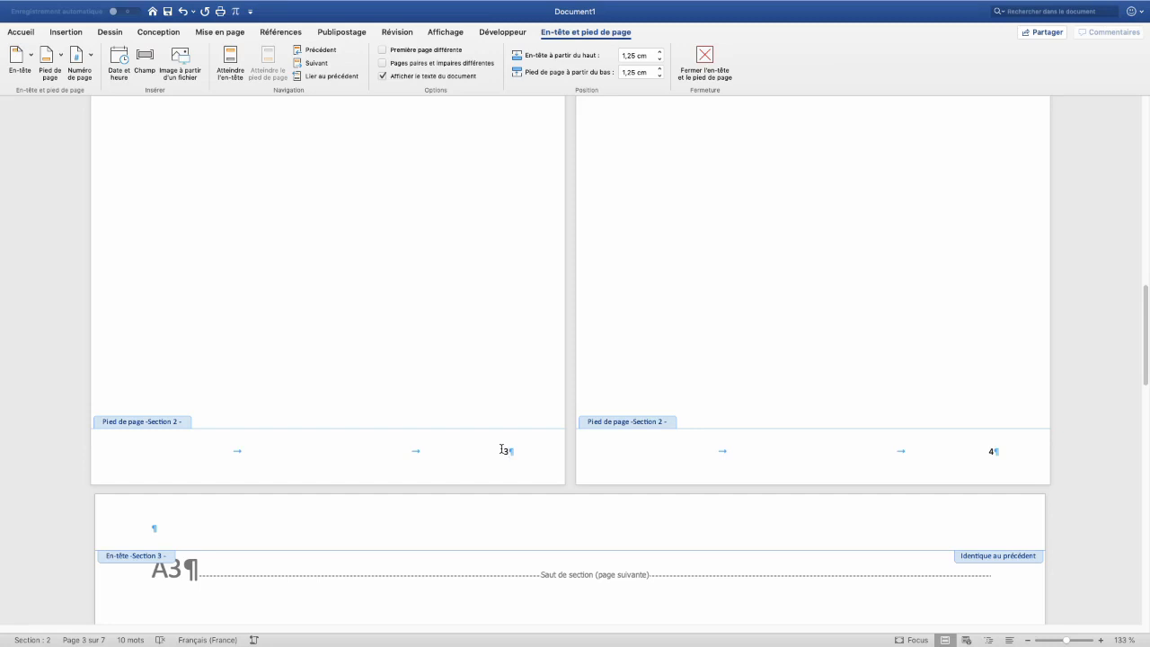
# Unlink the footer of Section 3, the landscape A3 page, from the previous section
pyautogui.scroll(-10, 516, 489)
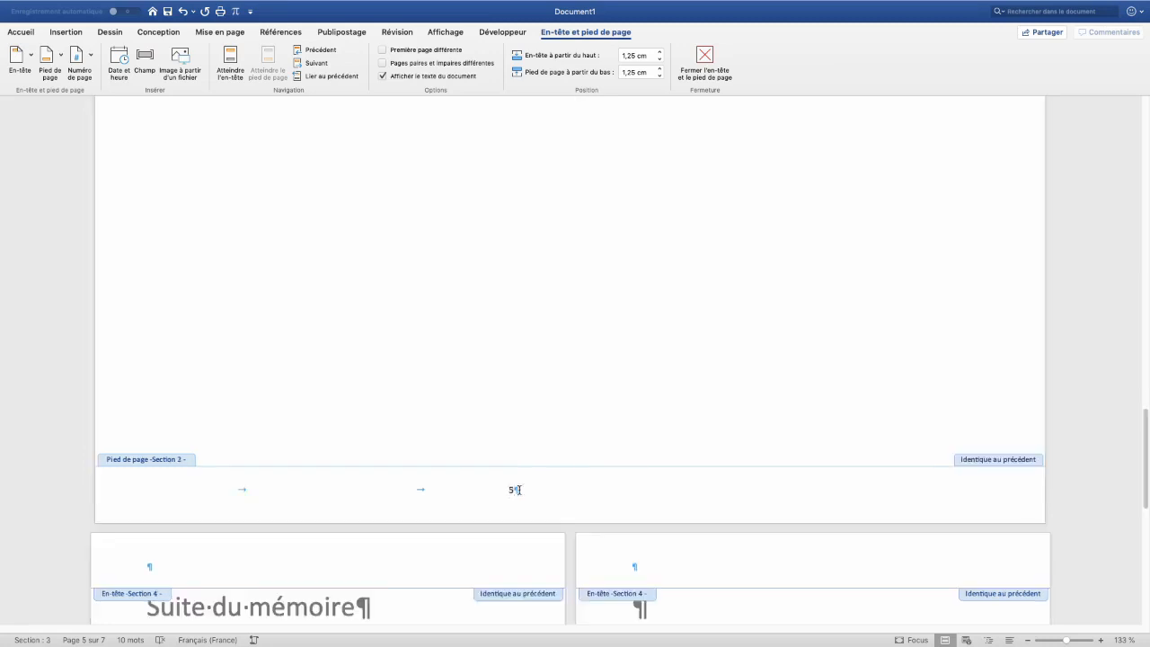
pyautogui.click(519, 490)
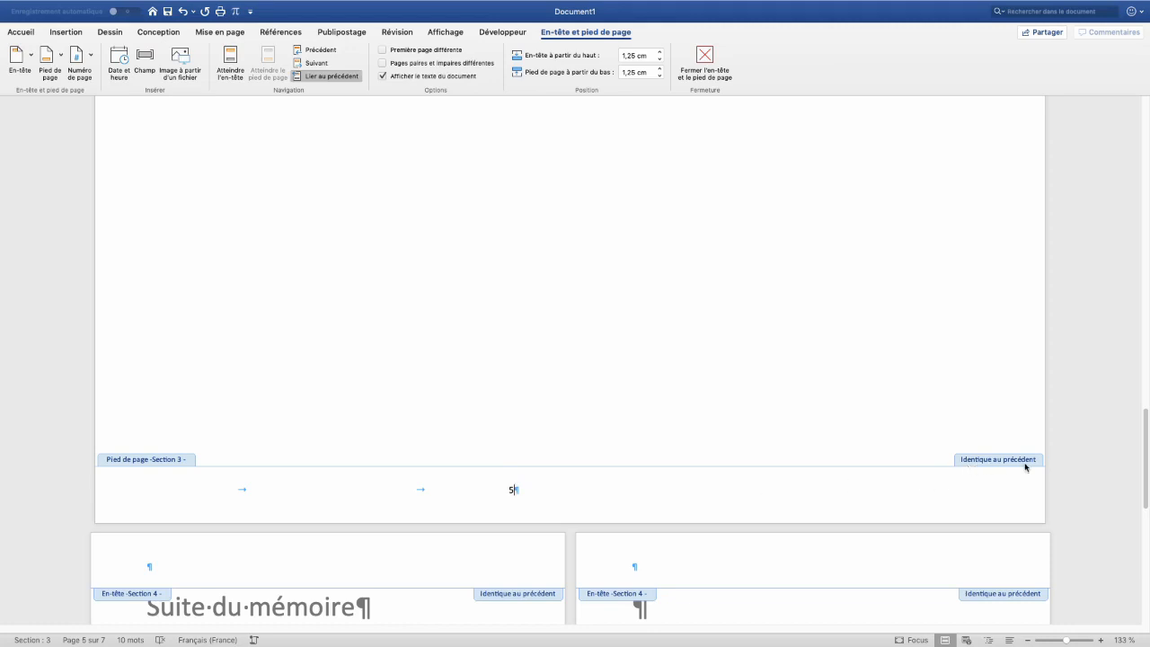
pyautogui.click(334, 77)
# Unlink the Section 4 footer on the "Suite du mémoire" page from the previous section
pyautogui.scroll(-10, 532, 540)
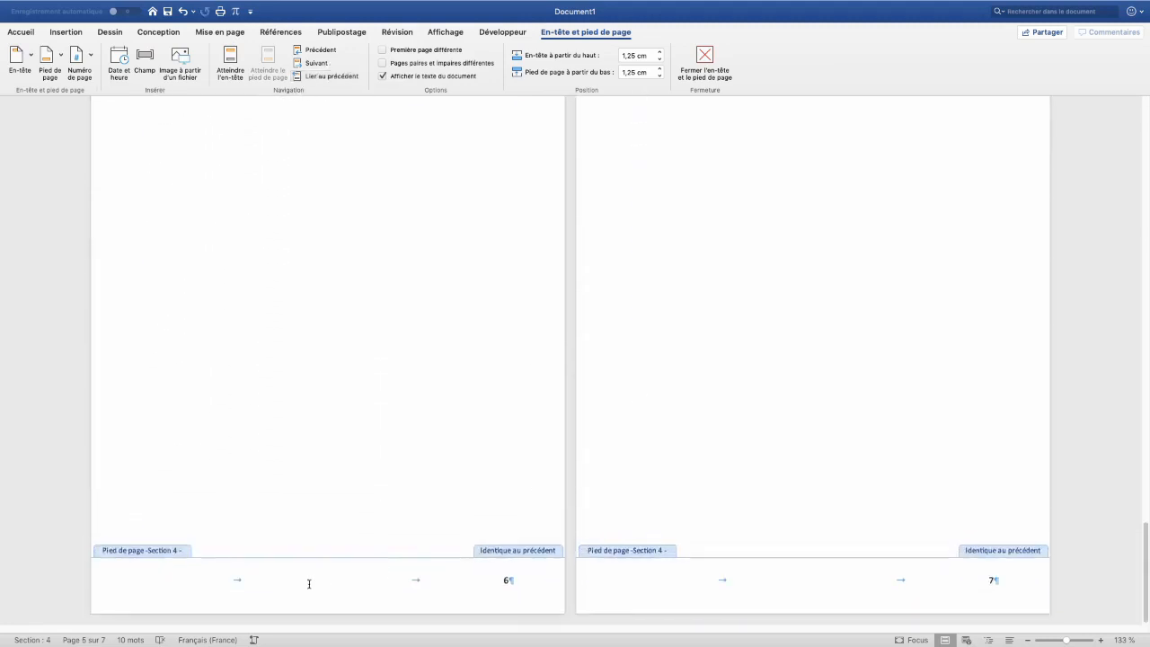
pyautogui.click(524, 585)
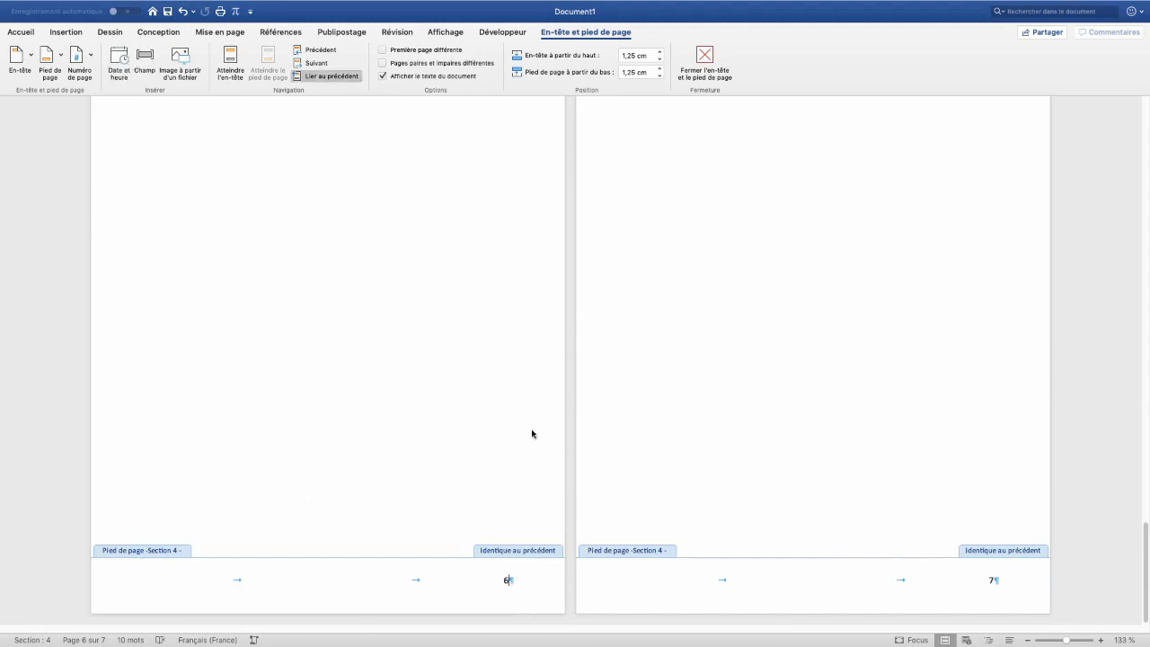
pyautogui.click(326, 76)
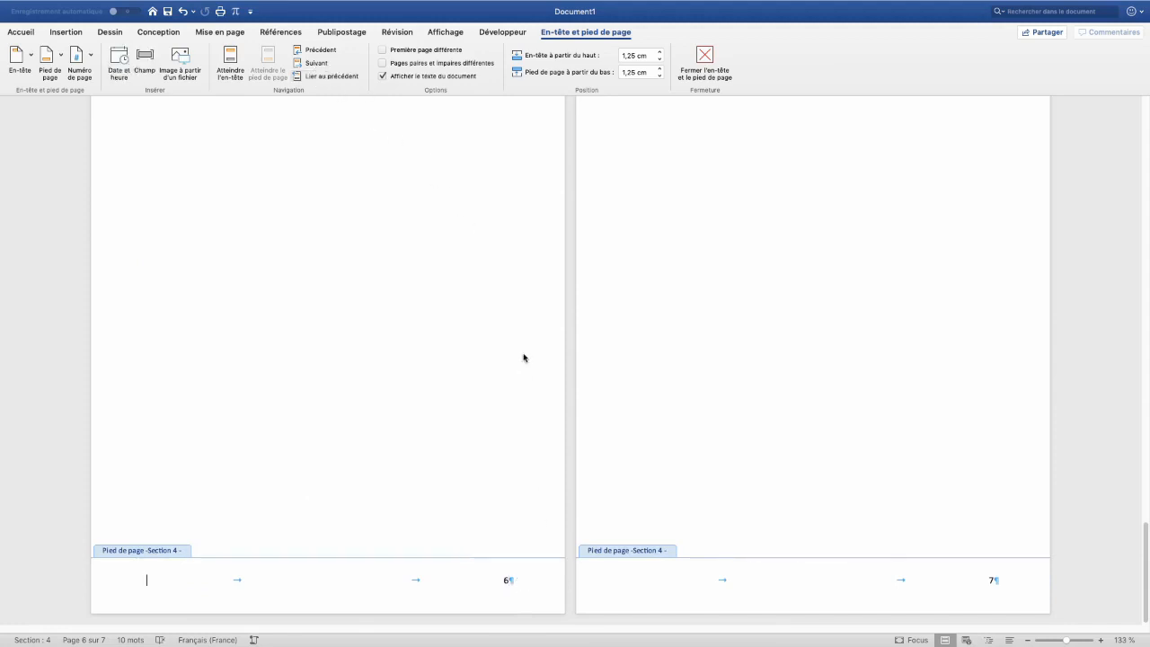
pyautogui.scroll(10, 524, 358)
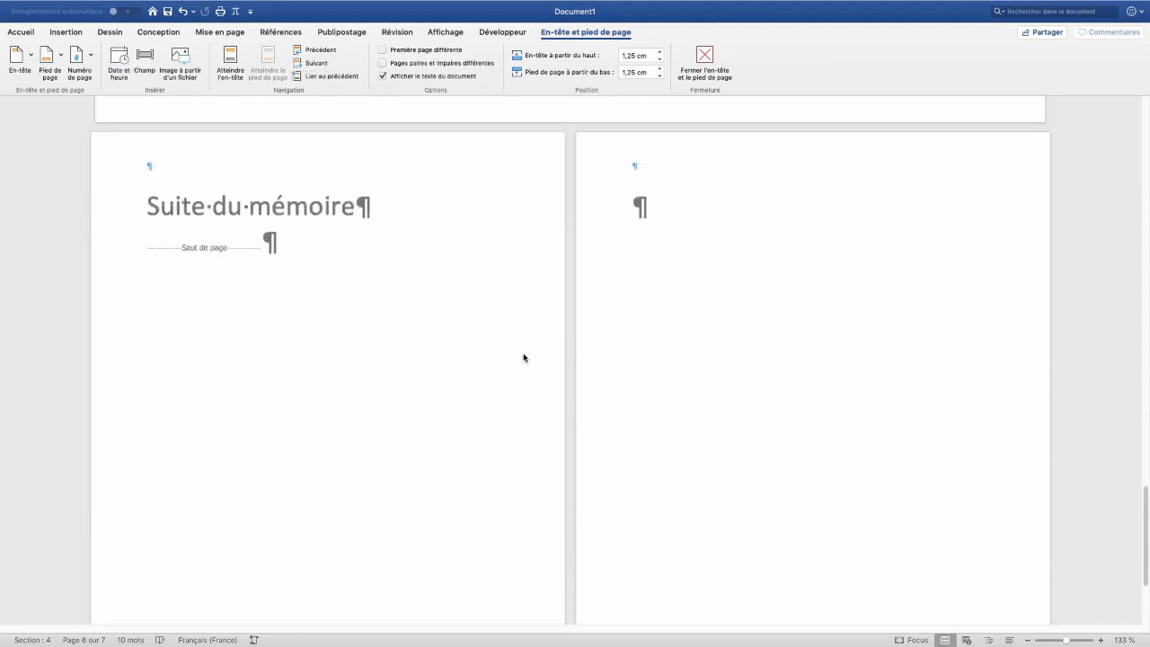
# Display the ruler and move the Section 3 footer's right tab stop from 16 cm to the right margin at about 37 cm
pyautogui.click(524, 355)
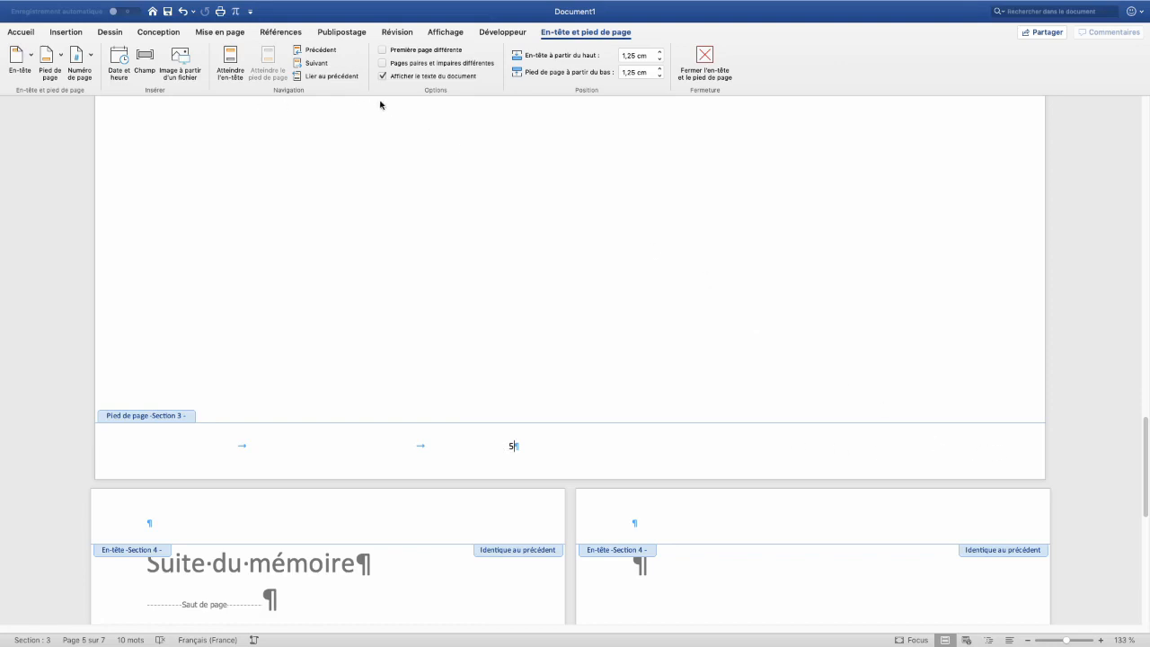
pyautogui.click(446, 31)
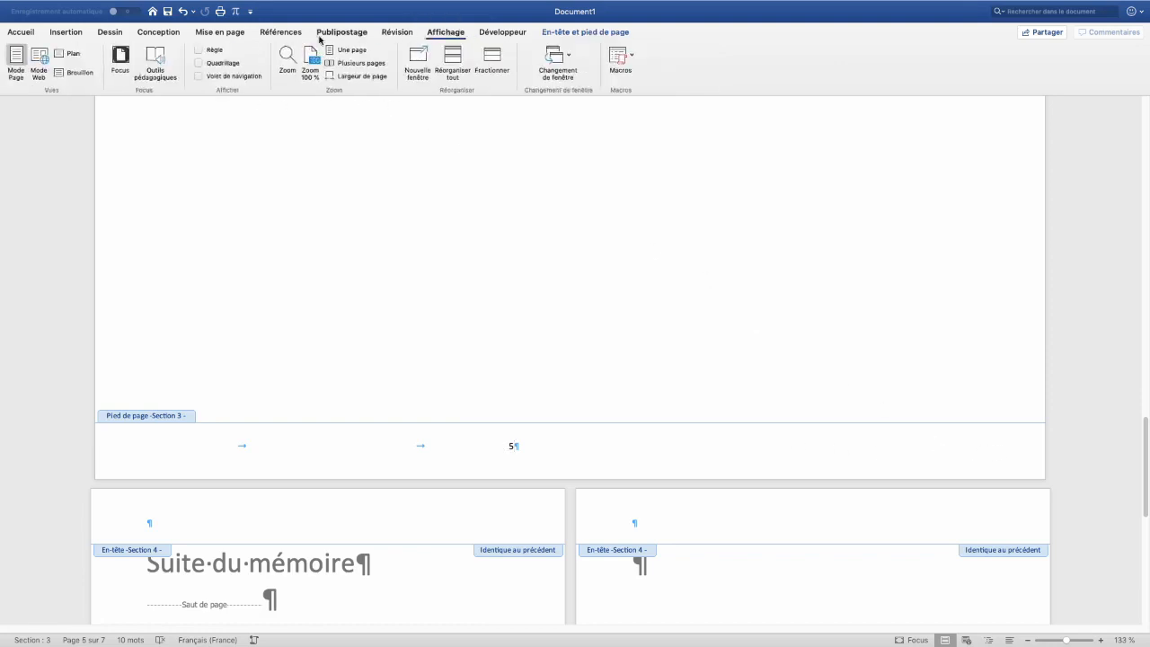
pyautogui.click(212, 51)
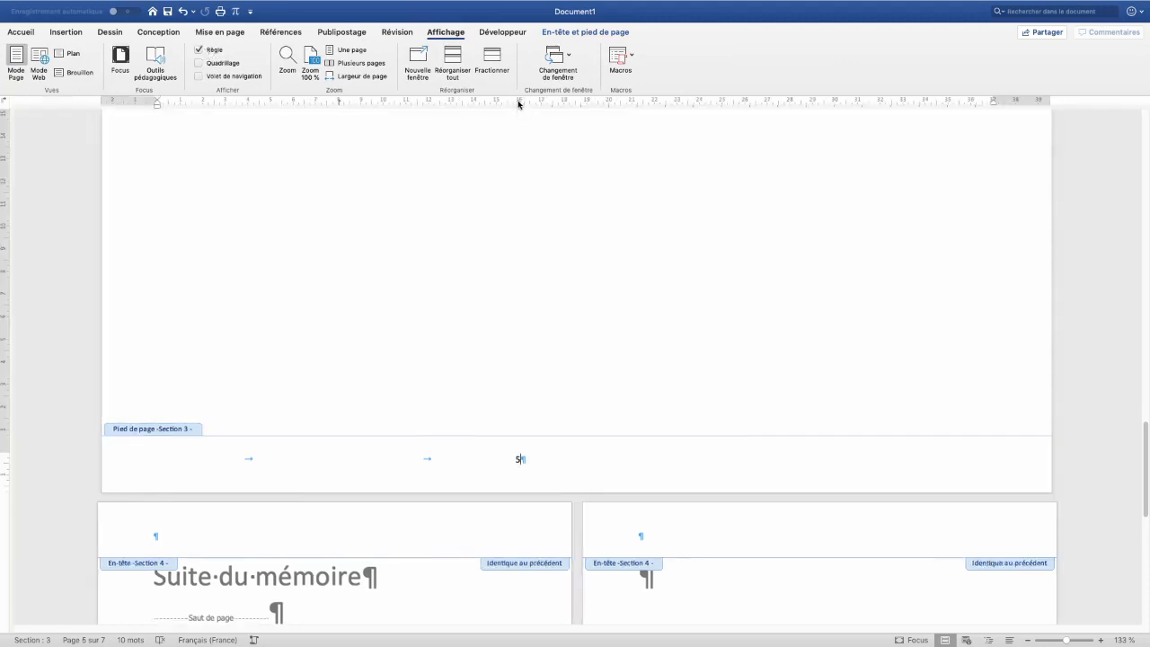
pyautogui.moveTo(518, 104); pyautogui.dragTo(993, 106)
pyautogui.write('ED')
# Check the page number positions in the Section 4 and Section 2 footers and the link setting of the Section 3 header
pyautogui.scroll(-10, 172, 423)
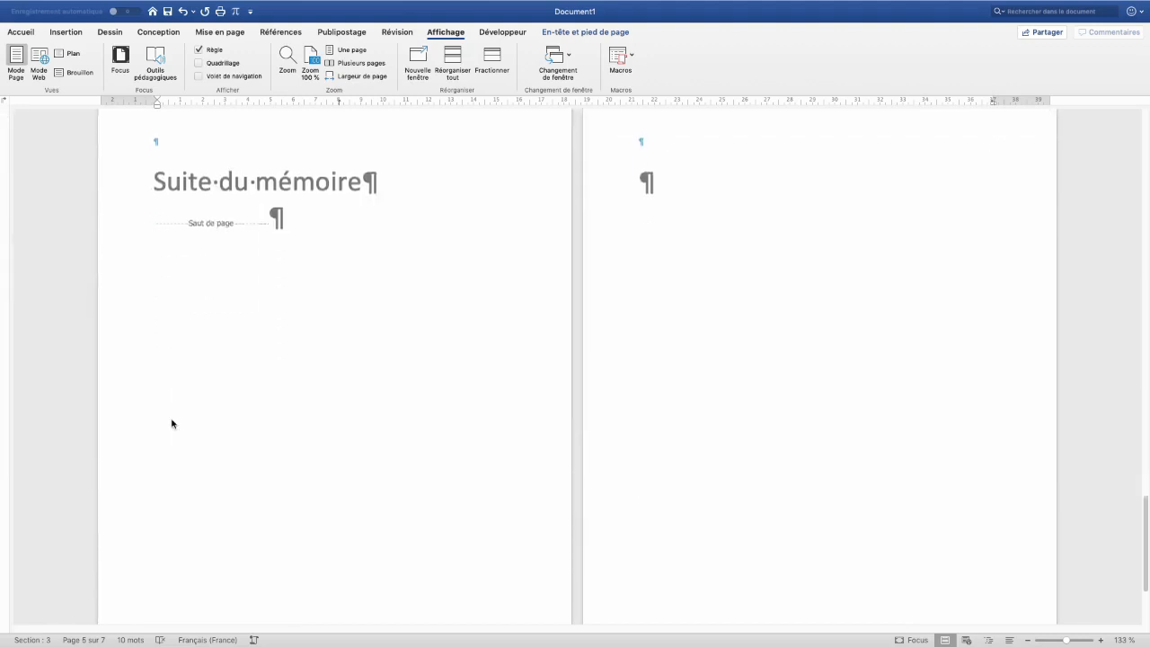
pyautogui.click(183, 594)
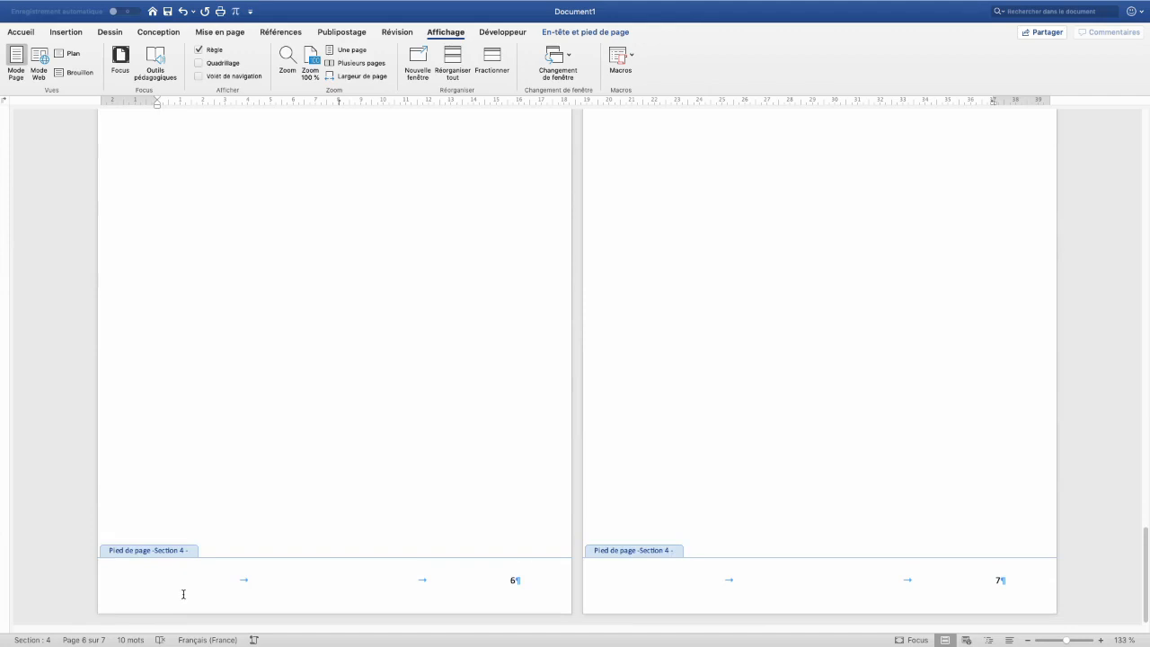
pyautogui.scroll(15, 220, 390)
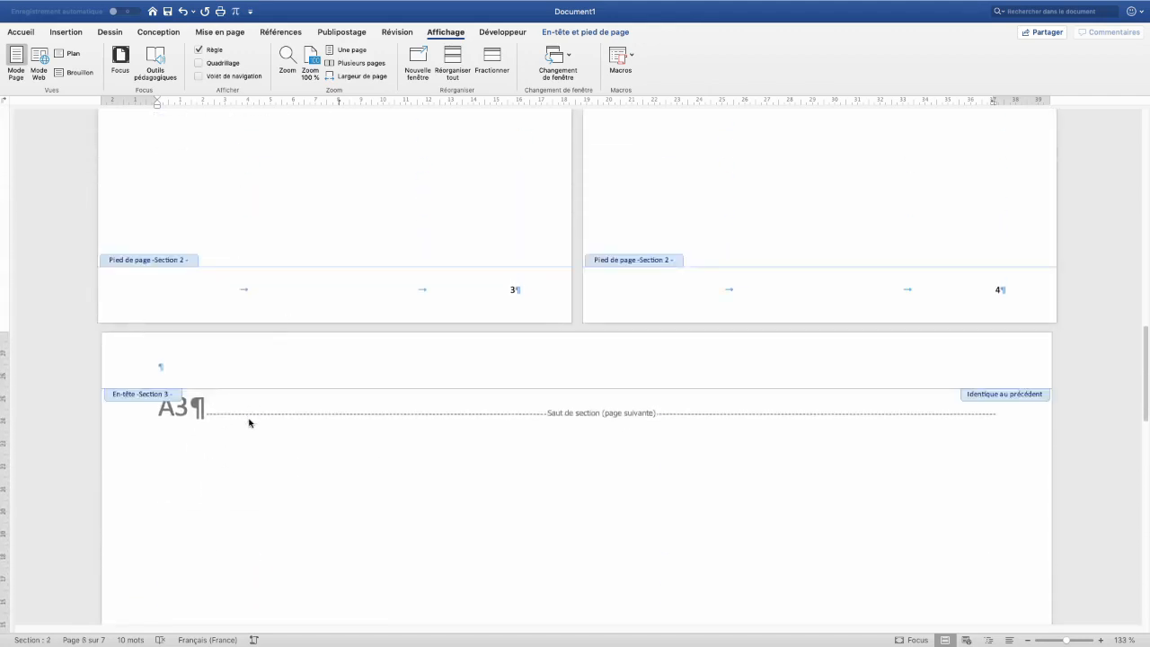
pyautogui.scroll(-4, 249, 422)
pyautogui.scroll(3, 249, 421)
pyautogui.scroll(2, 249, 422)
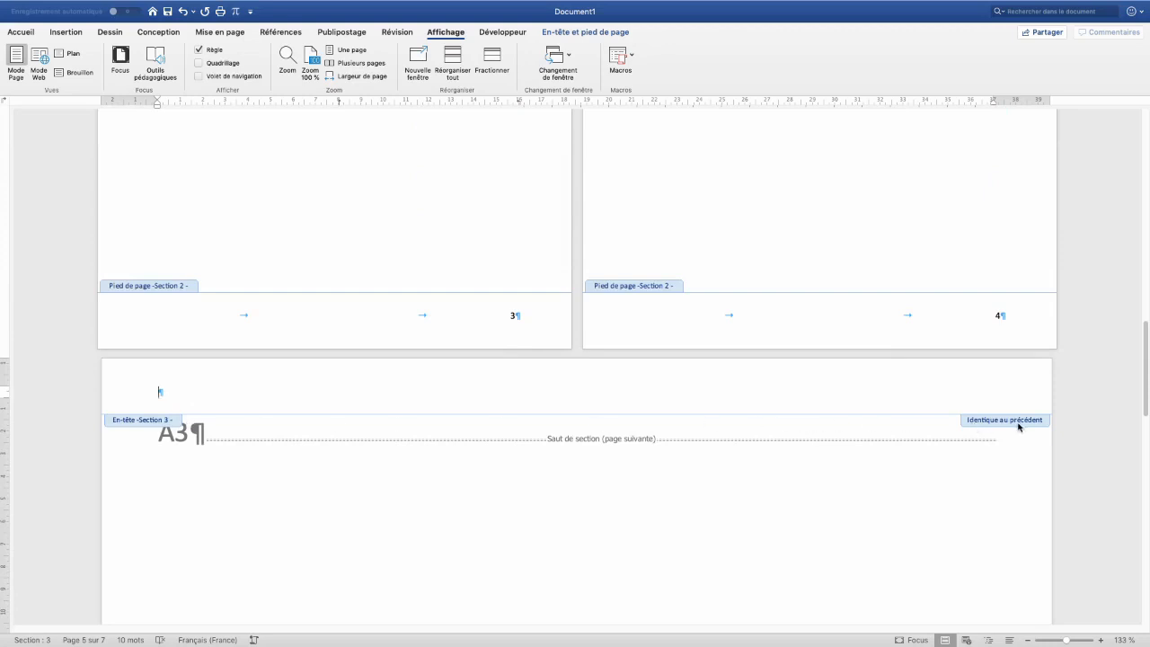
# Unlink the header of Section 3, the A3 page, from the previous section and check the Section 4 header's link setting
pyautogui.click(594, 35)
pyautogui.click(328, 75)
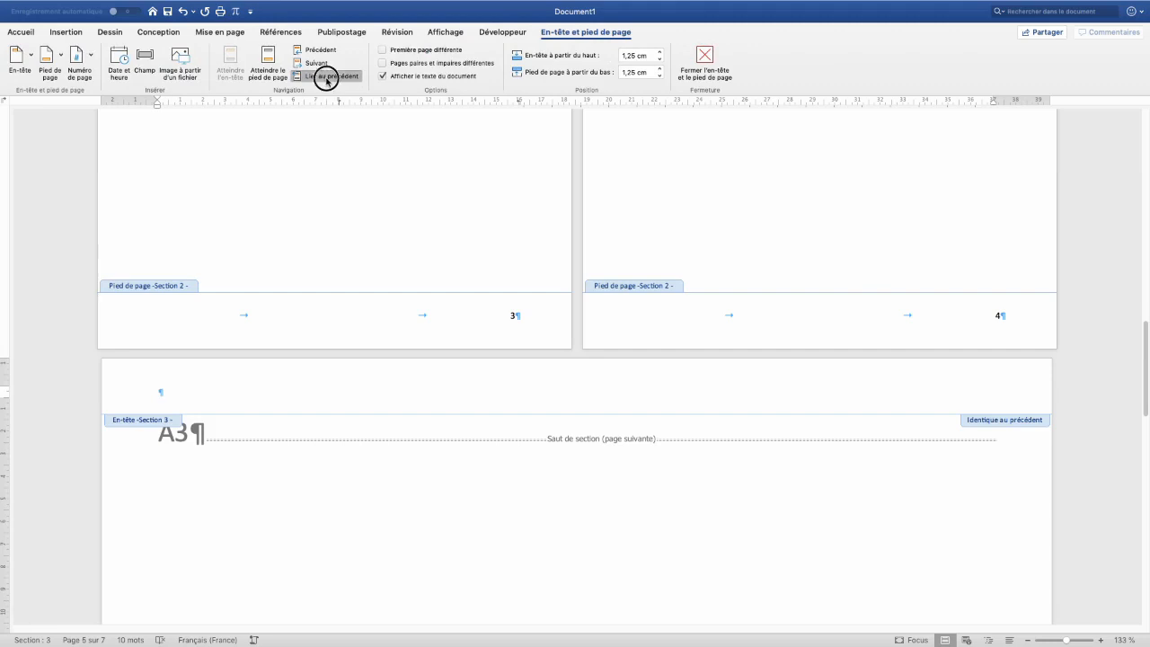
pyautogui.scroll(-10, 354, 257)
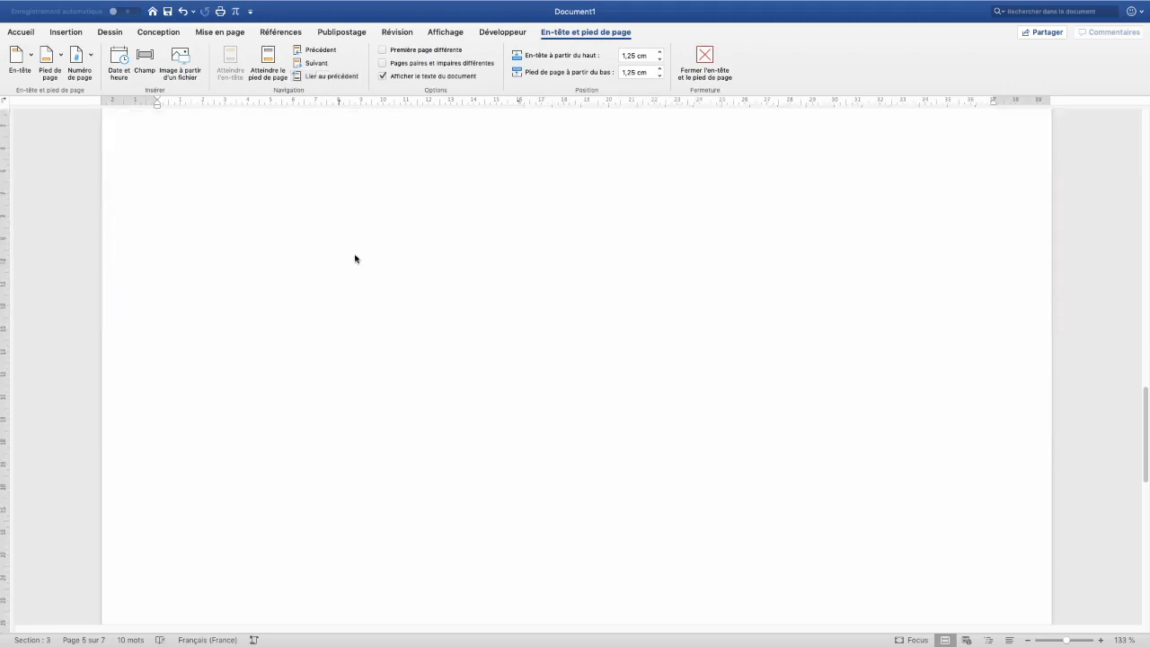
pyautogui.scroll(-2, 355, 258)
pyautogui.click(161, 279)
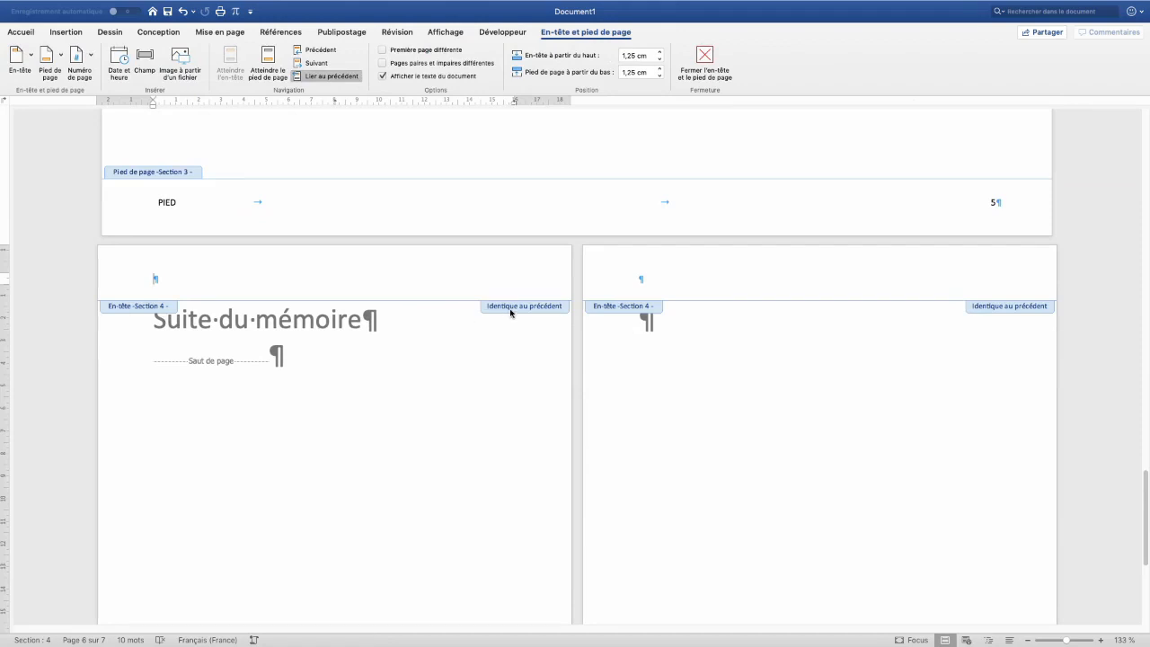
# Enter "EN TÊTE" in the Section 3 header and check whether it carries over to the Section 4 header
pyautogui.scroll(10, 395, 232)
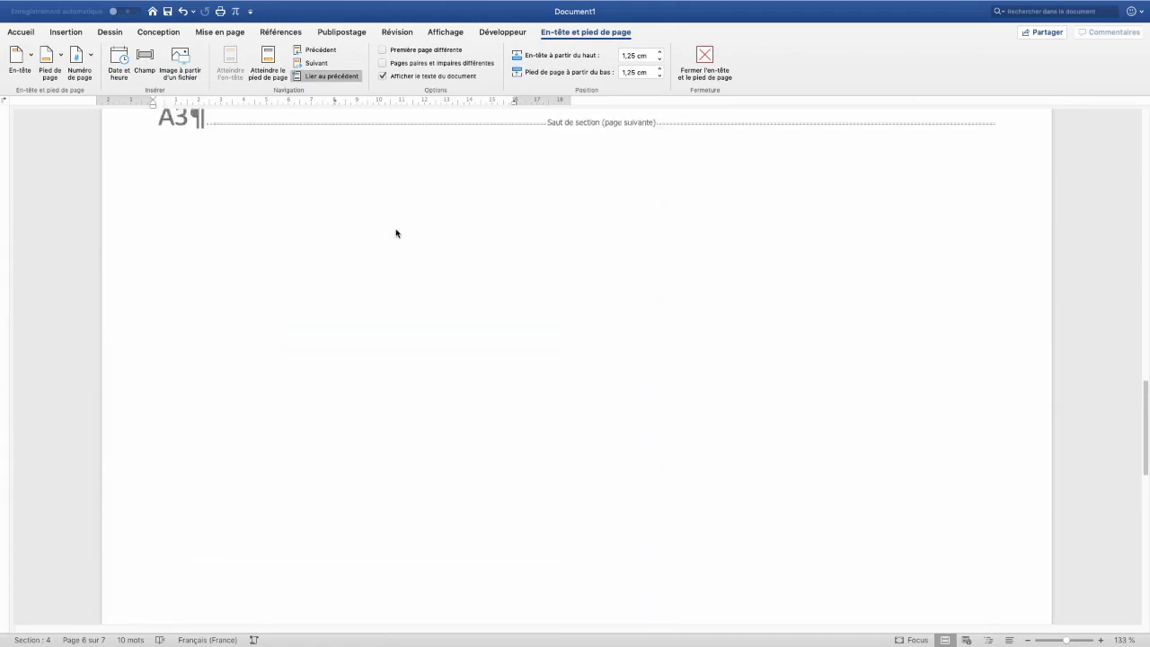
pyautogui.click(170, 157)
pyautogui.write('EN T')
pyautogui.write('ÊTE')
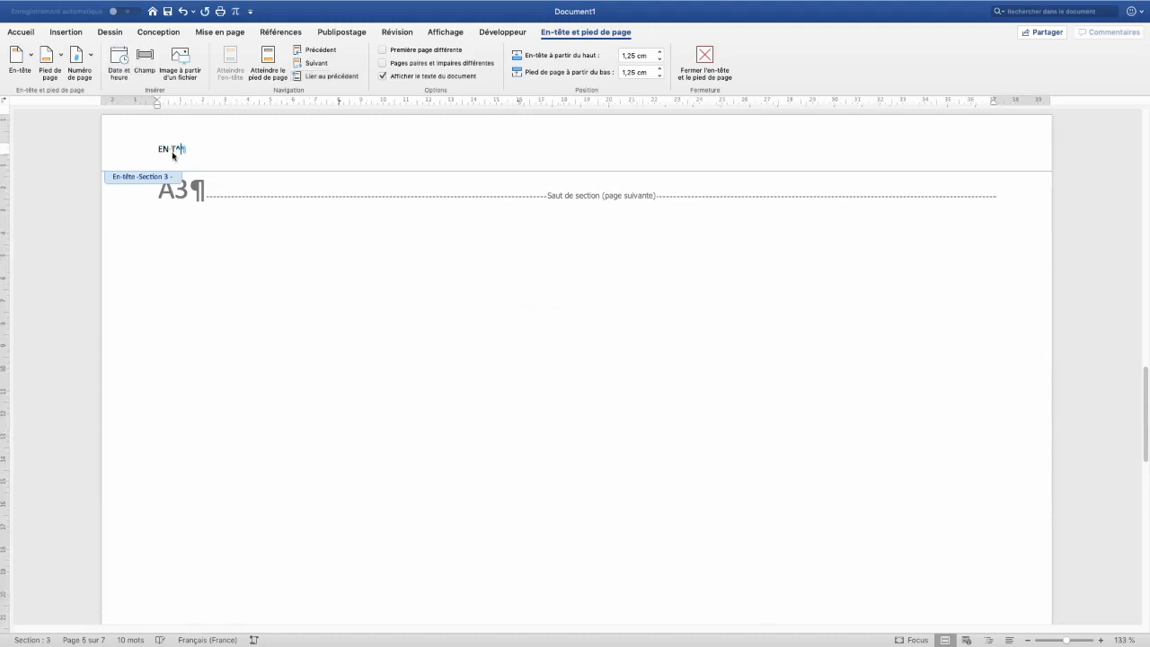
pyautogui.scroll(-12, 250, 247)
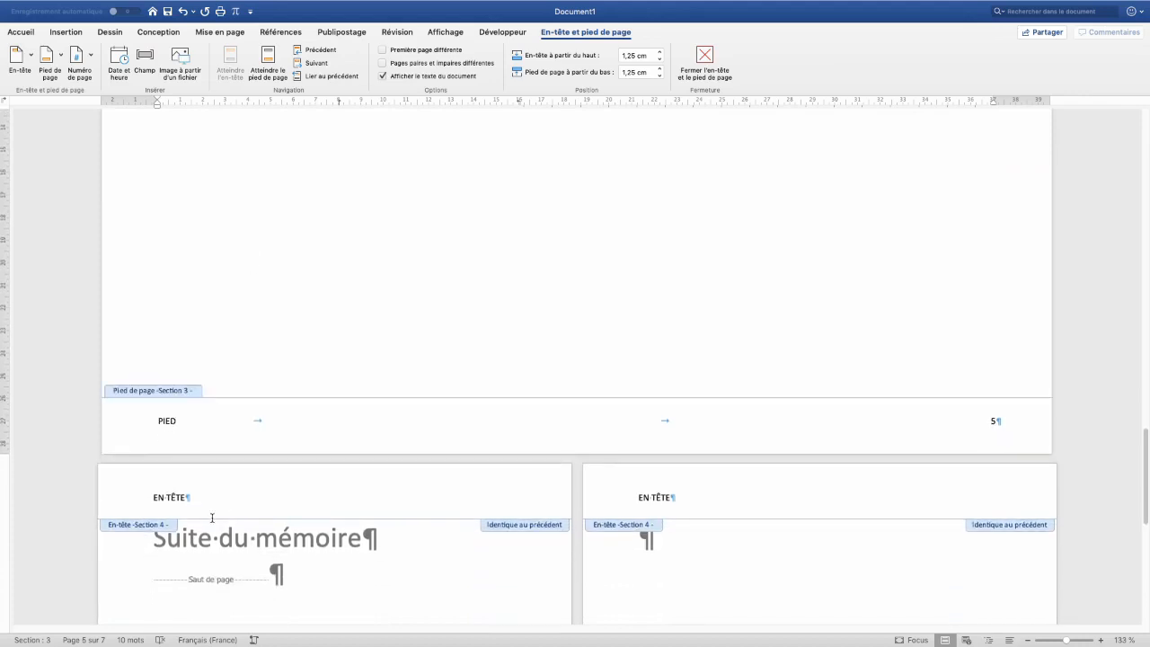
# Remove the "EN TÊTE" text from the Section 3 header on the A3 page
pyautogui.scroll(10, 288, 353)
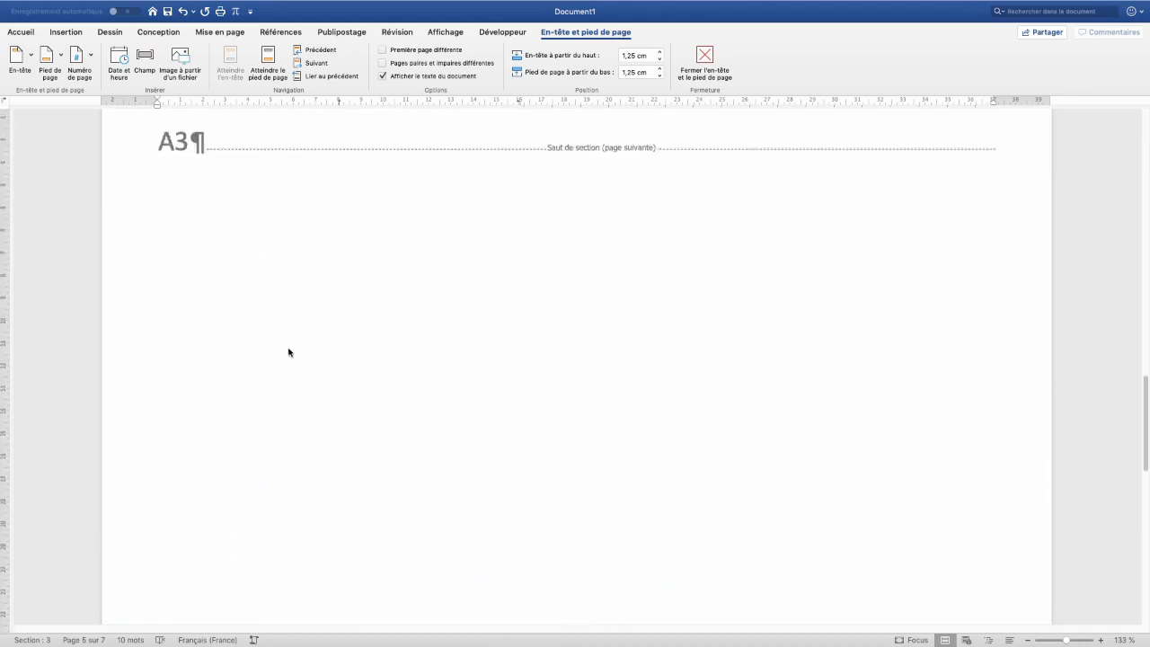
pyautogui.click(182, 234)
pyautogui.moveTo(182, 234); pyautogui.dragTo(162, 235)
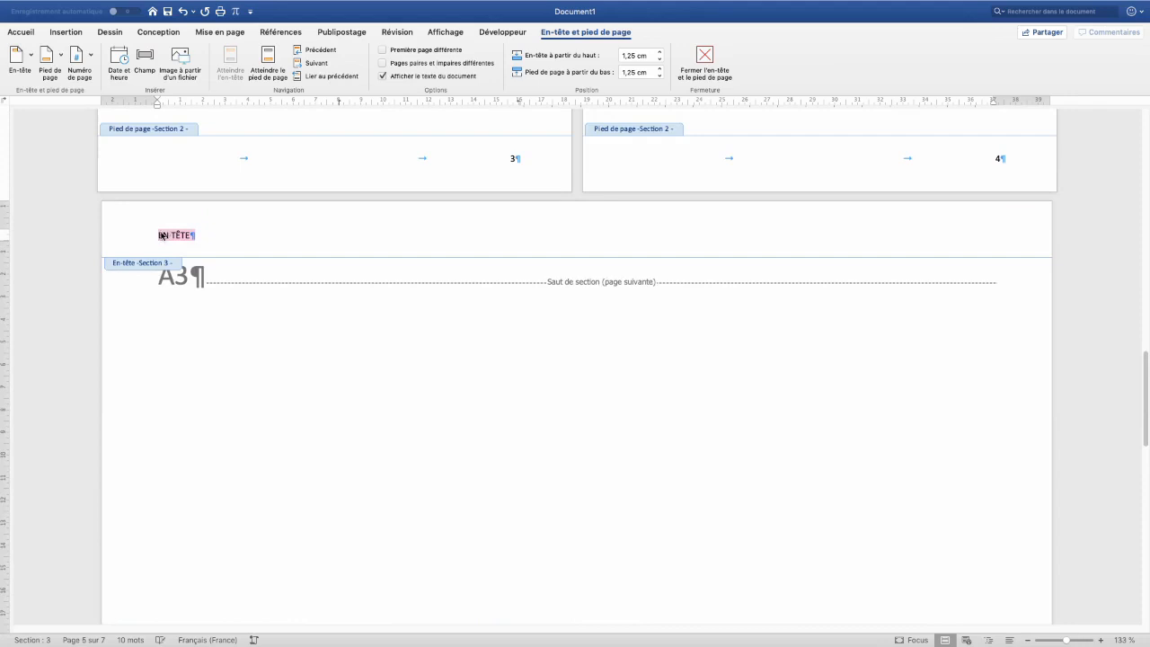
pyautogui.press('BackSpace')
# Unlink the Section 4 header on the "Suite du mémoire" page from the previous section
pyautogui.scroll(-8, 252, 329)
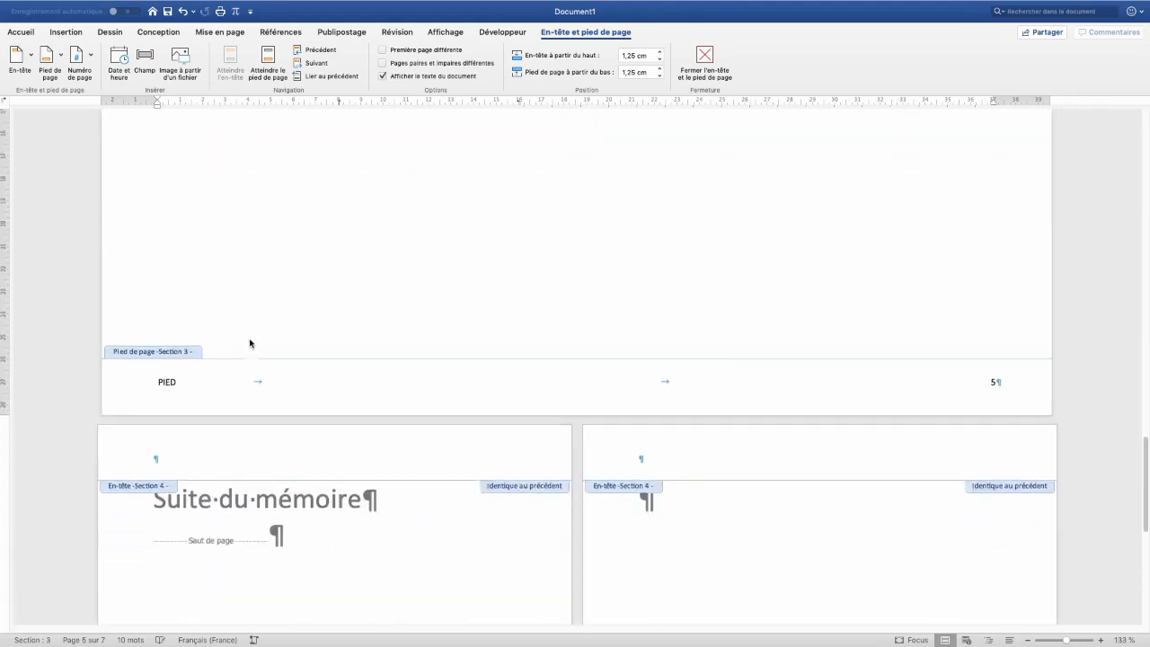
pyautogui.click(203, 458)
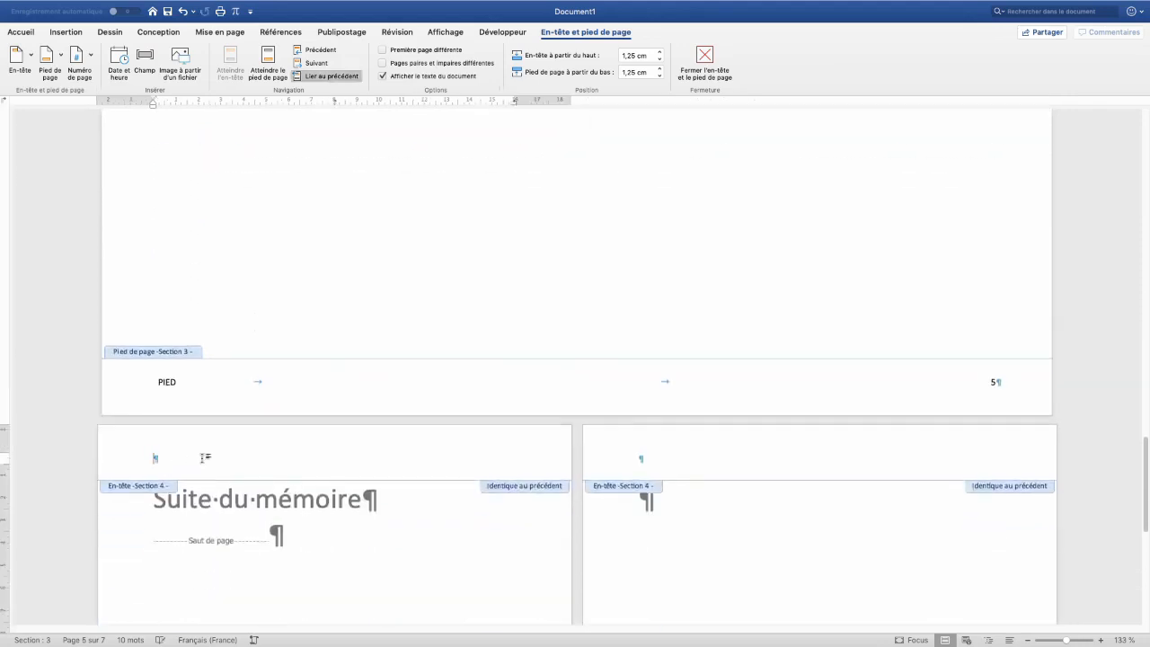
pyautogui.click(330, 78)
# Enter "EN TÊTE" in the header of Section 3 on the A3 page
pyautogui.scroll(10, 315, 169)
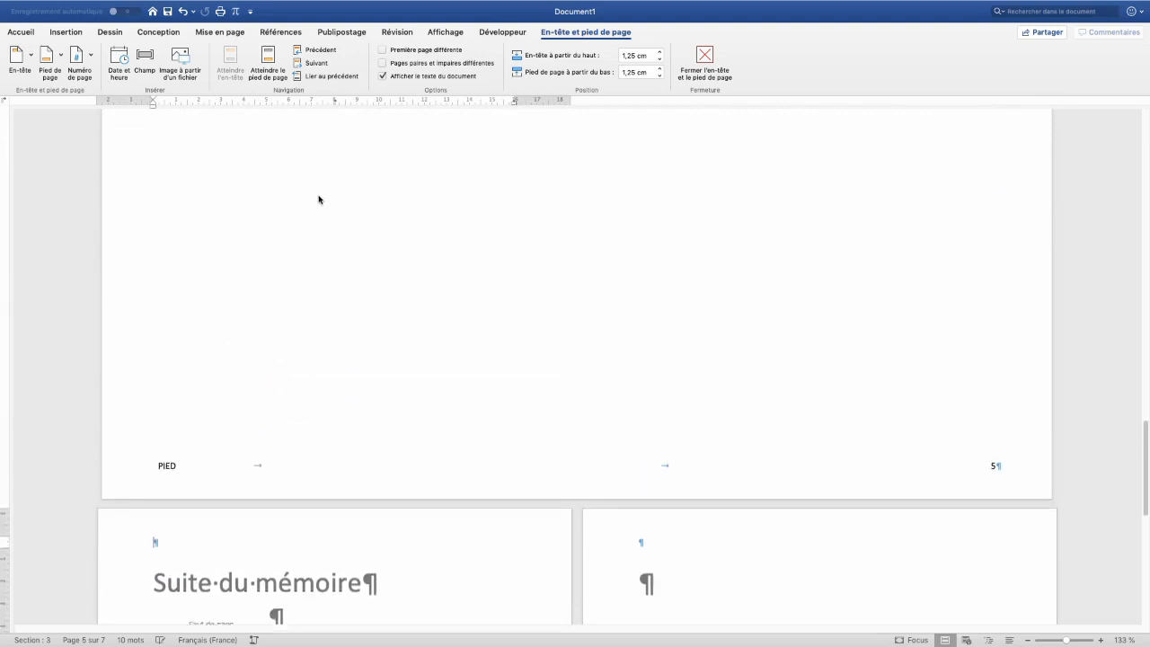
pyautogui.scroll(3, 269, 233)
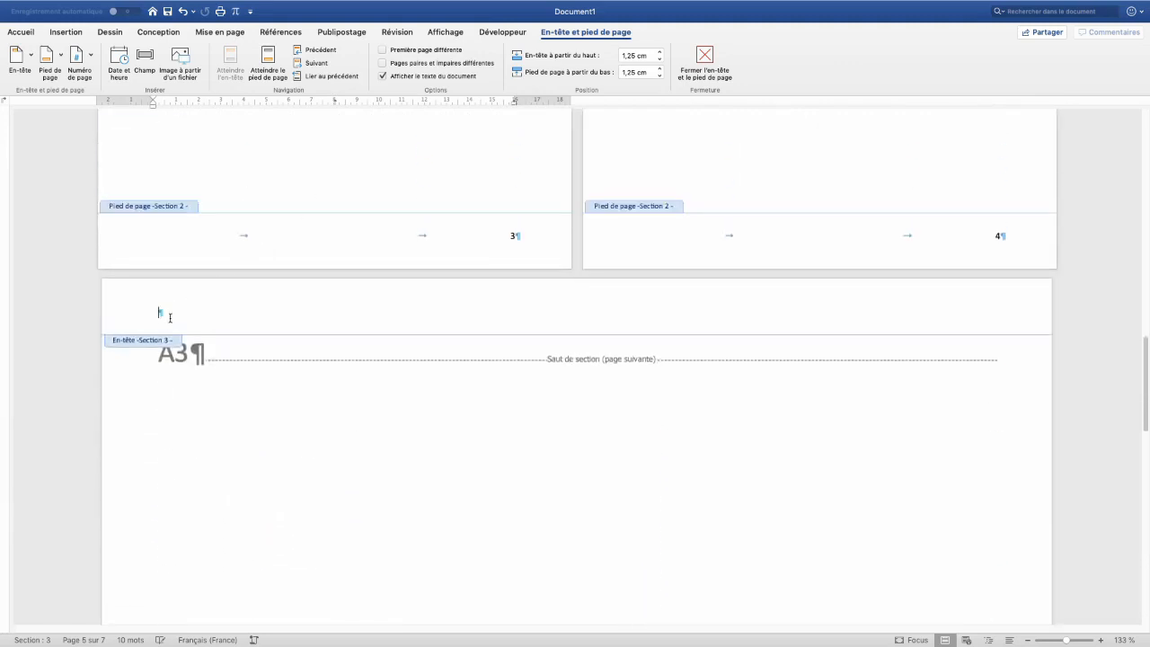
pyautogui.write('EN-')
pyautogui.write(' TÊTE')
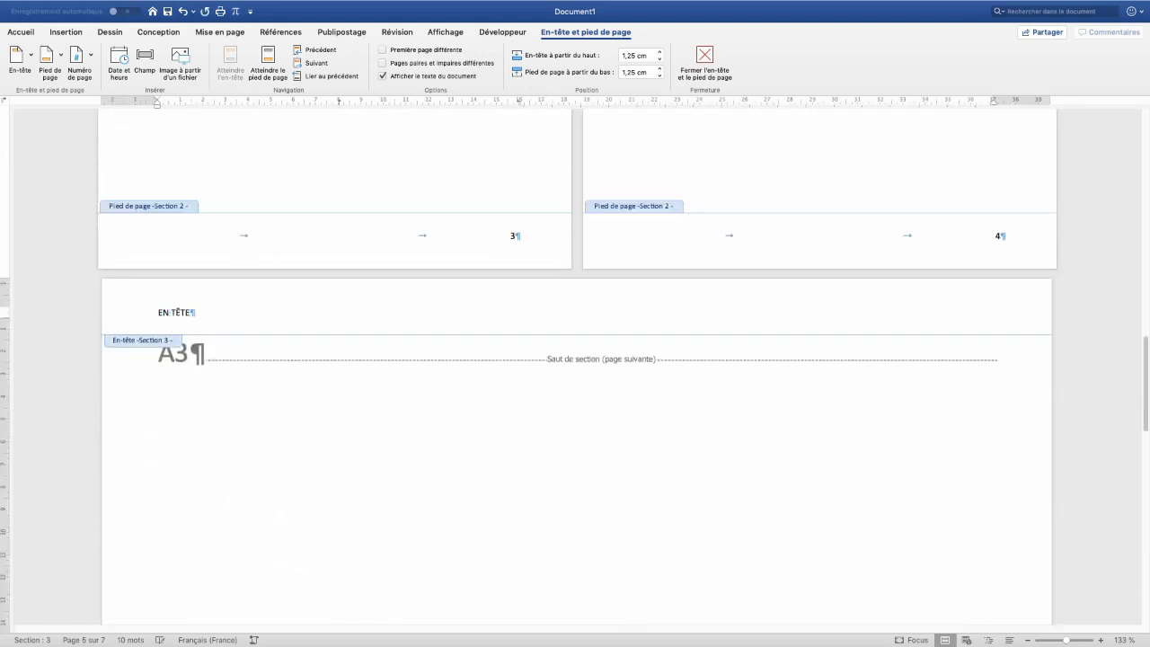
# Review the headers, footers and page numbers across all four sections of the document
pyautogui.scroll(10, 249, 348)
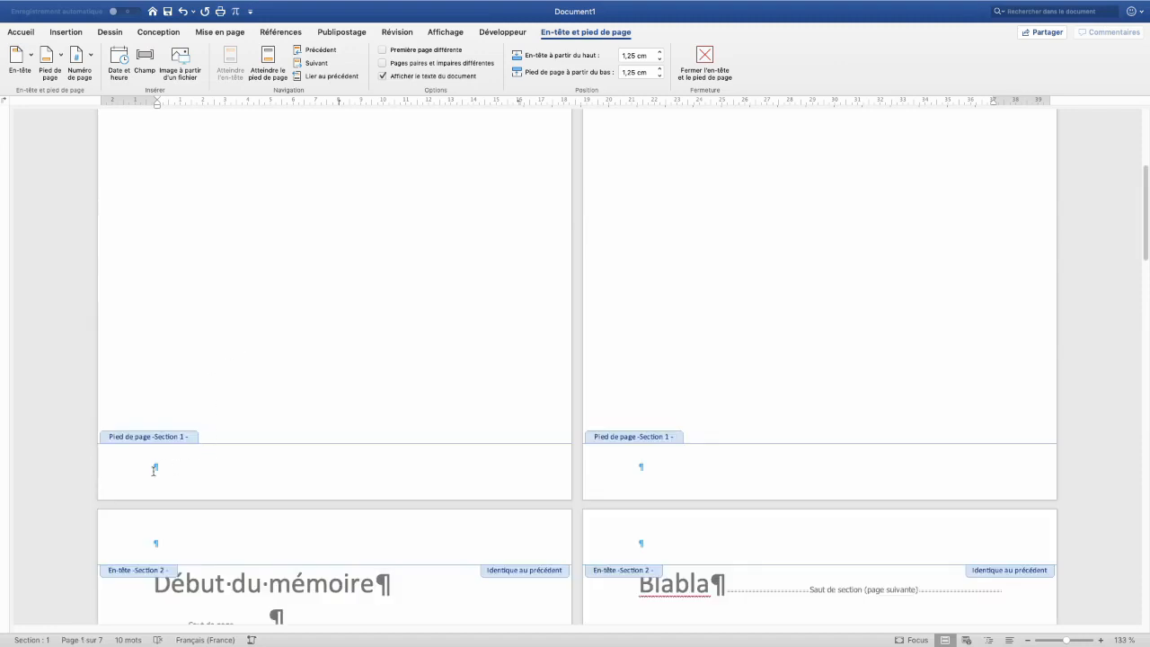
pyautogui.scroll(-10, 452, 425)
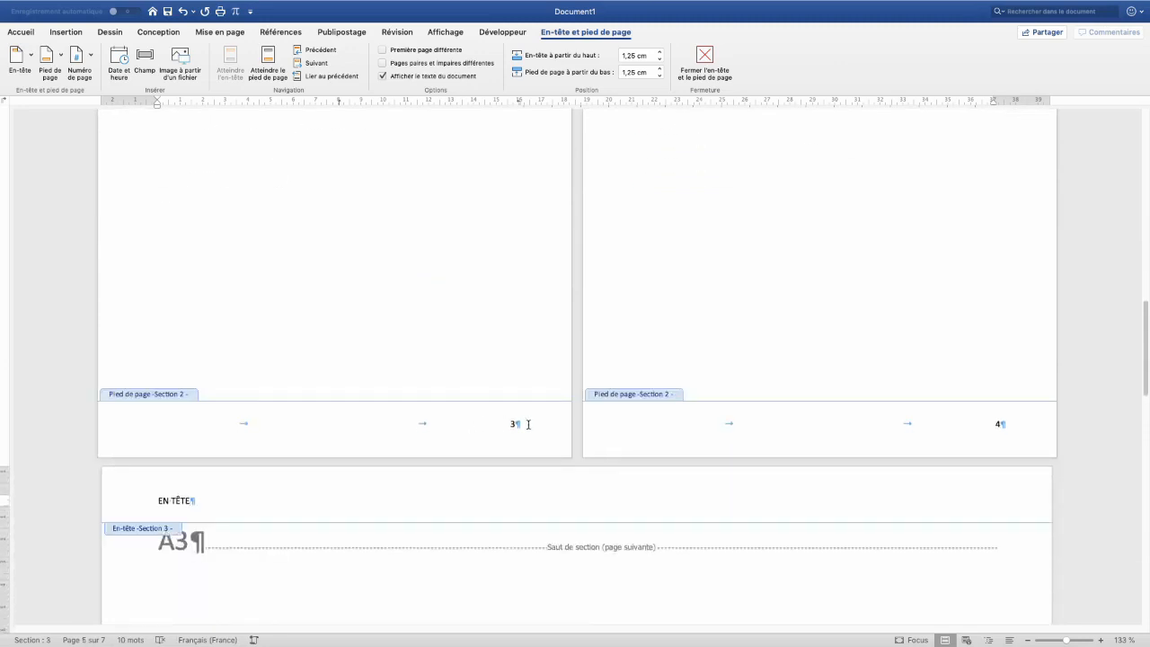
pyautogui.scroll(-8, 401, 392)
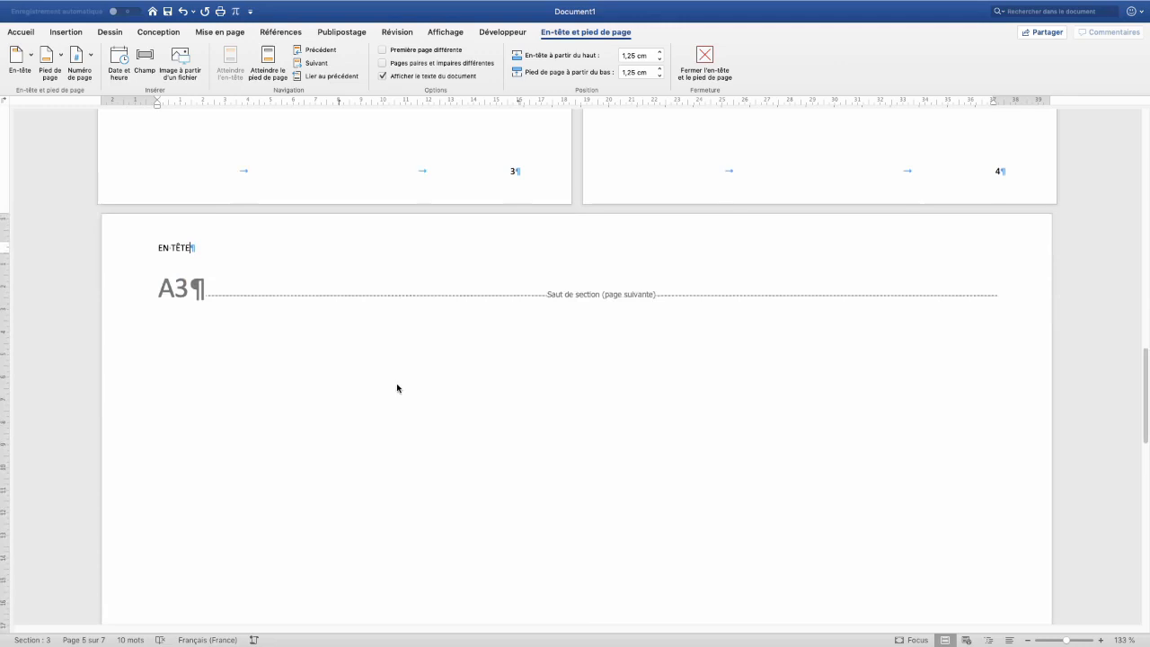
pyautogui.scroll(-15, 286, 339)
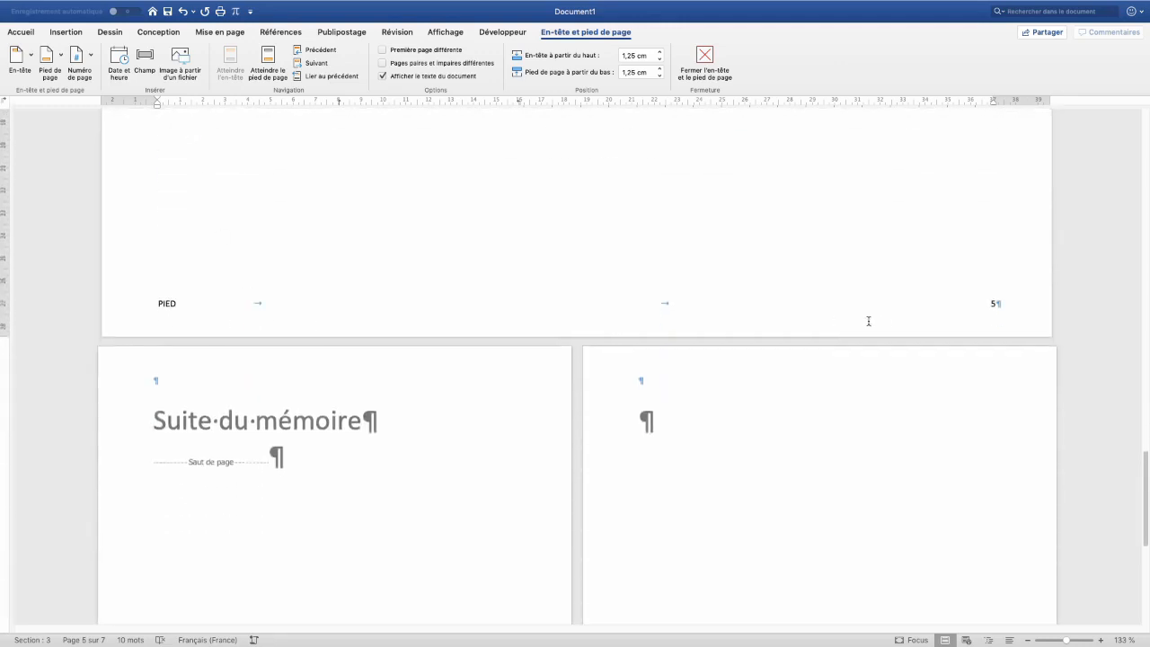
pyautogui.scroll(-15, 418, 407)
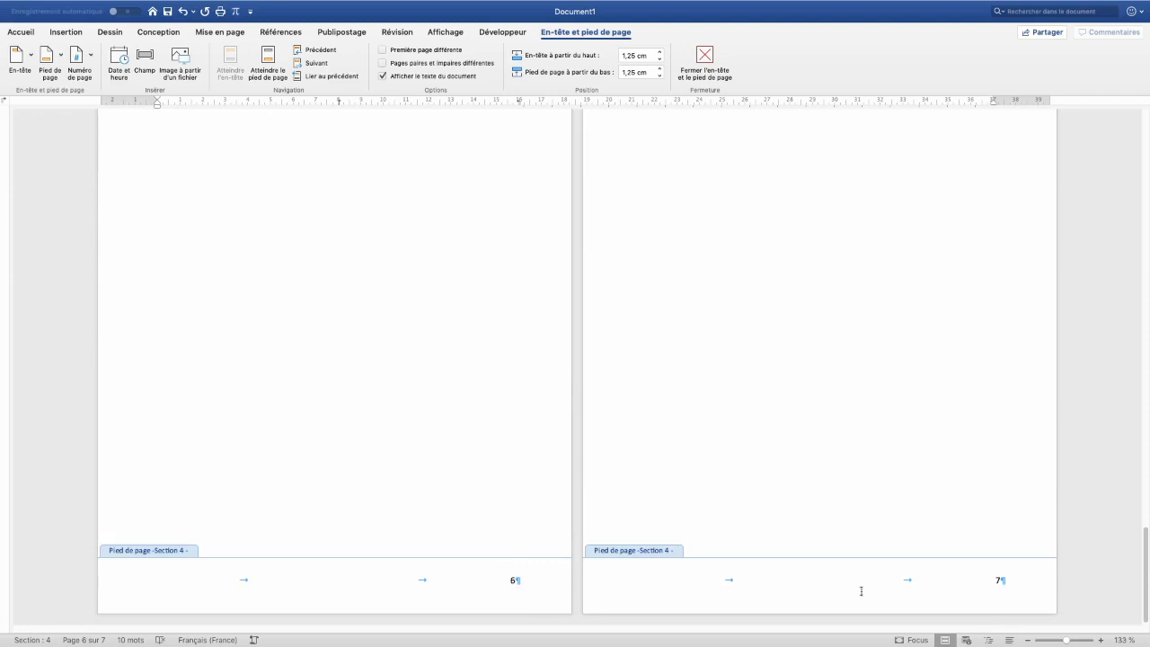
pyautogui.scroll(15, 447, 410)
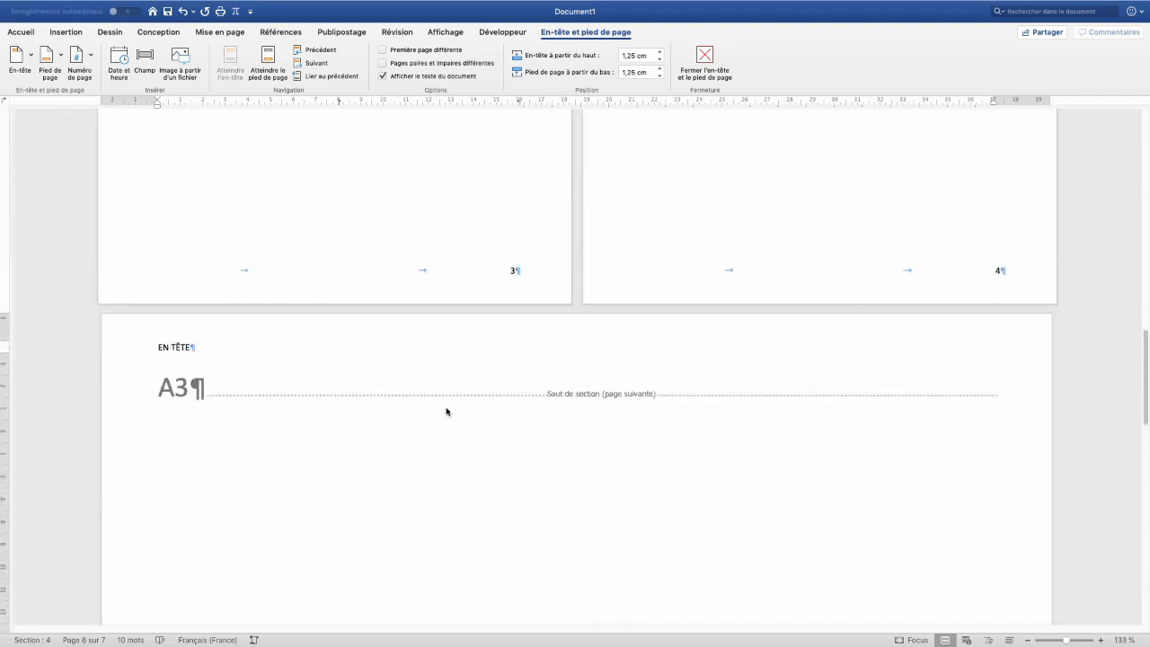
pyautogui.scroll(5, 446, 410)
pyautogui.scroll(-10, 447, 409)
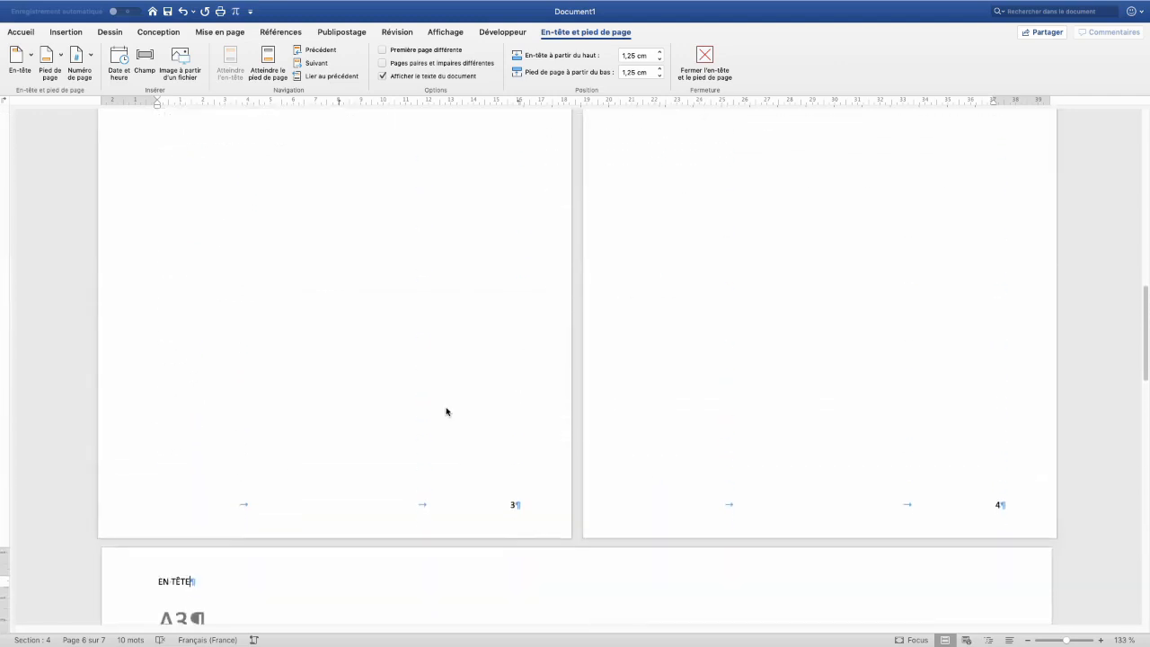
# Set the page number format of Section 2 so that its numbering starts at 1
pyautogui.click(514, 506)
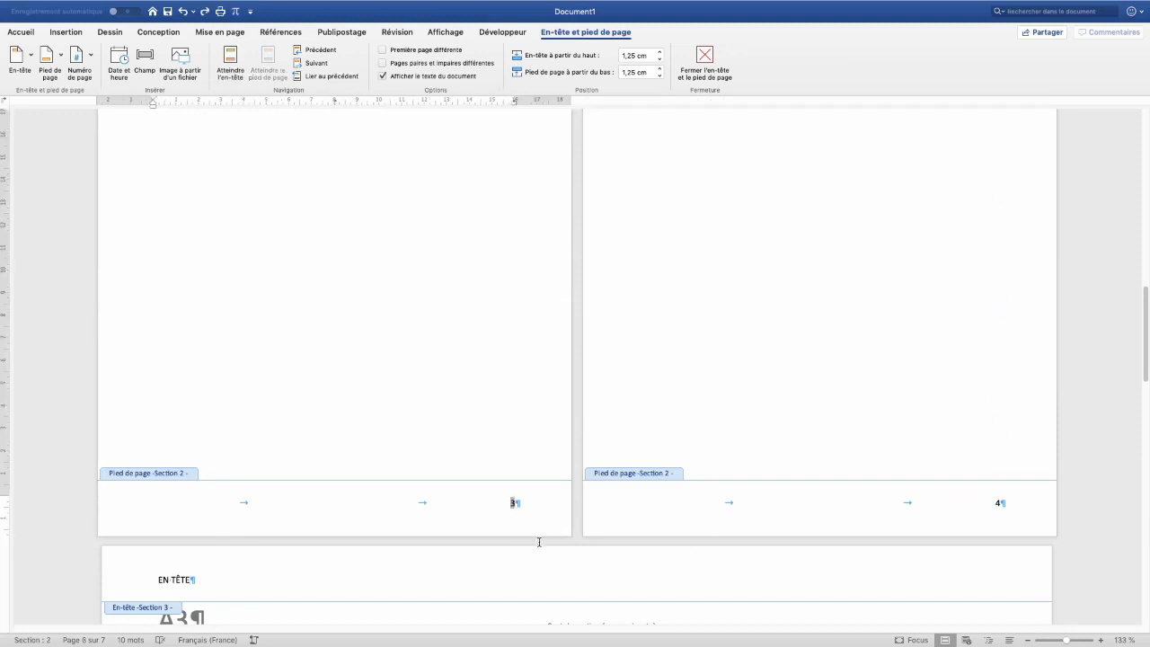
pyautogui.doubleClick(514, 506)
pyautogui.click(91, 58)
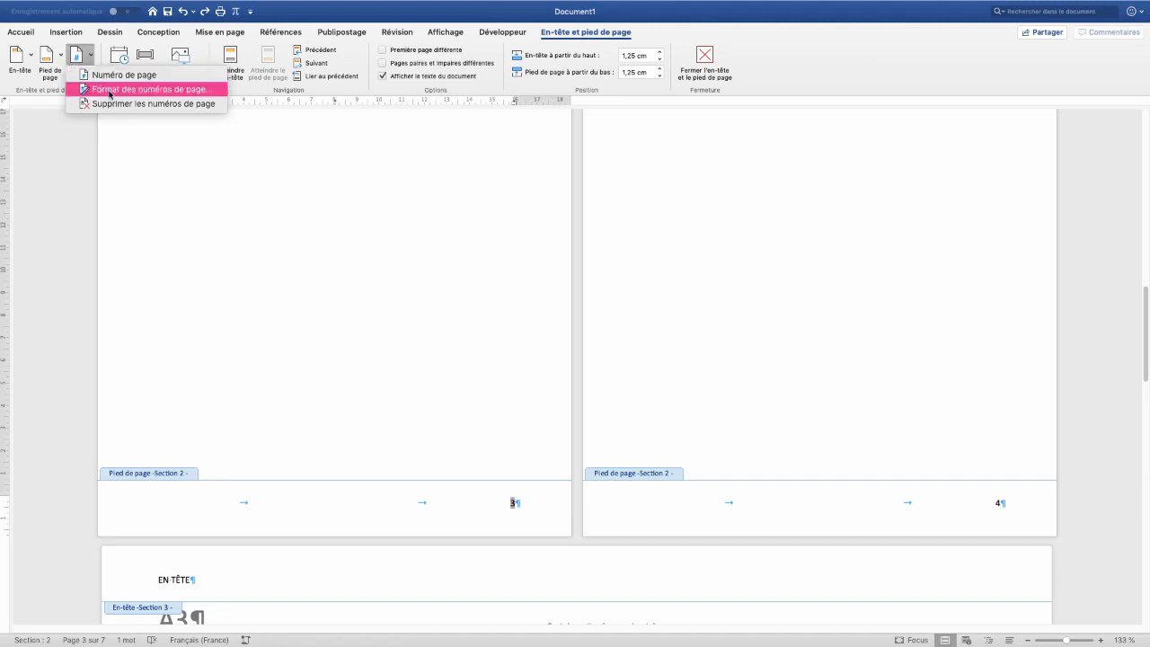
pyautogui.click(110, 92)
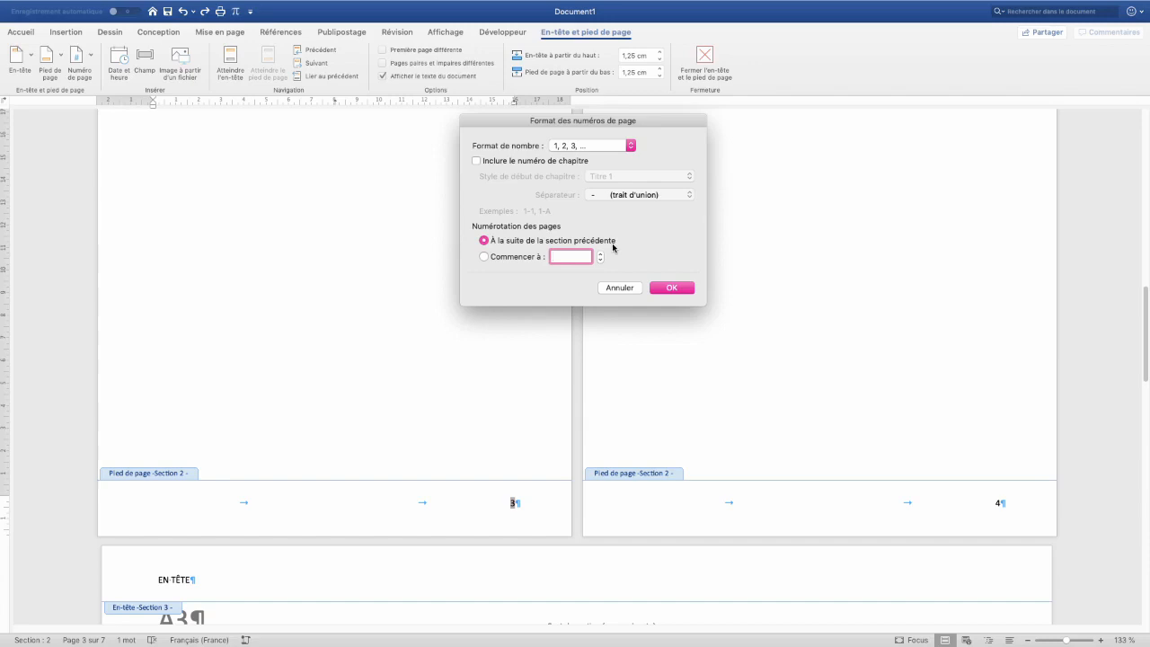
pyautogui.click(485, 257)
pyautogui.click(672, 287)
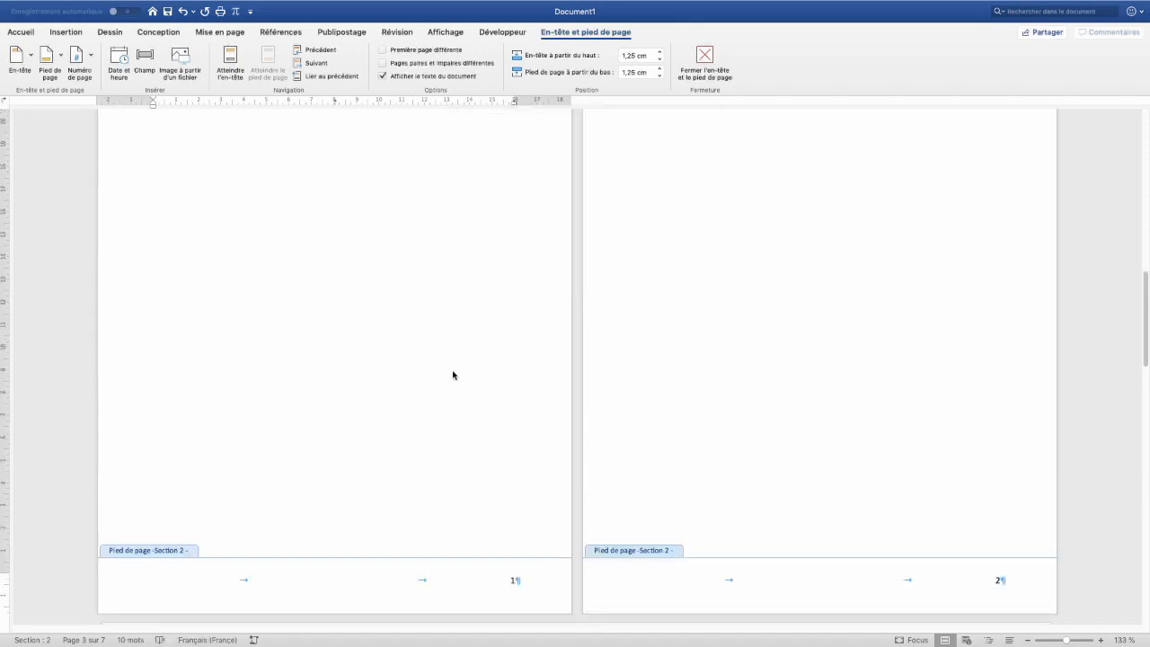
# Check the page numbering in the footers from the "Début du mémoire" page through the A3 page
pyautogui.scroll(-1, 453, 375)
pyautogui.scroll(5, 453, 375)
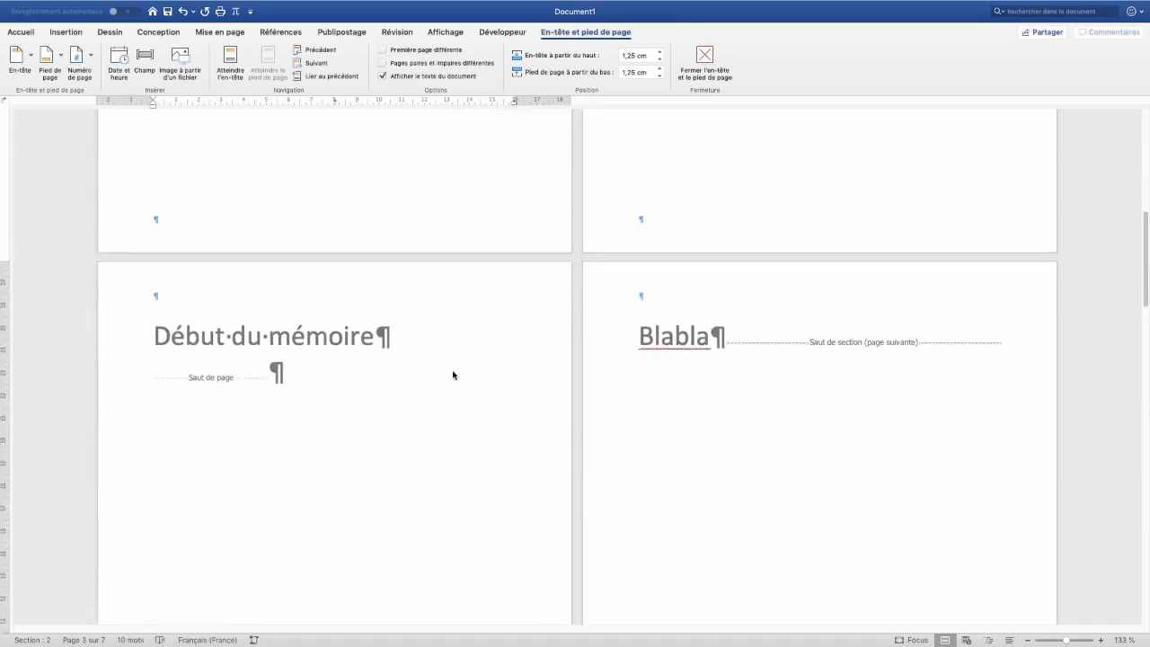
pyautogui.scroll(-7, 453, 375)
pyautogui.scroll(-1, 453, 371)
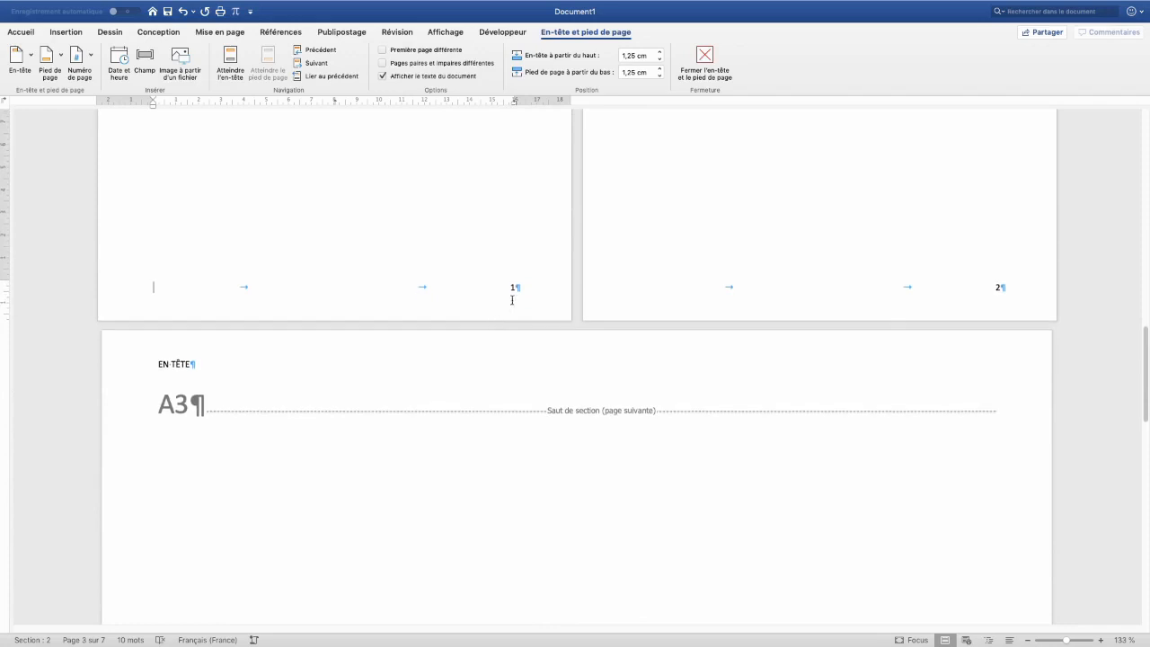
pyautogui.scroll(-3, 569, 390)
pyautogui.scroll(-8, 567, 394)
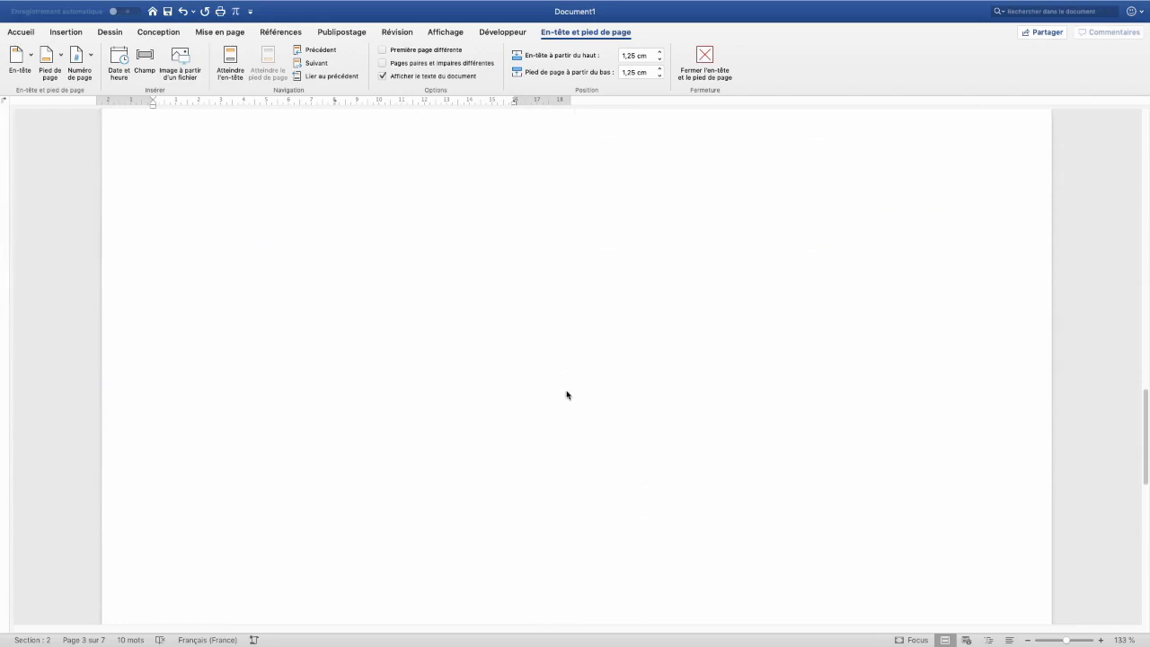
pyautogui.scroll(-10, 567, 394)
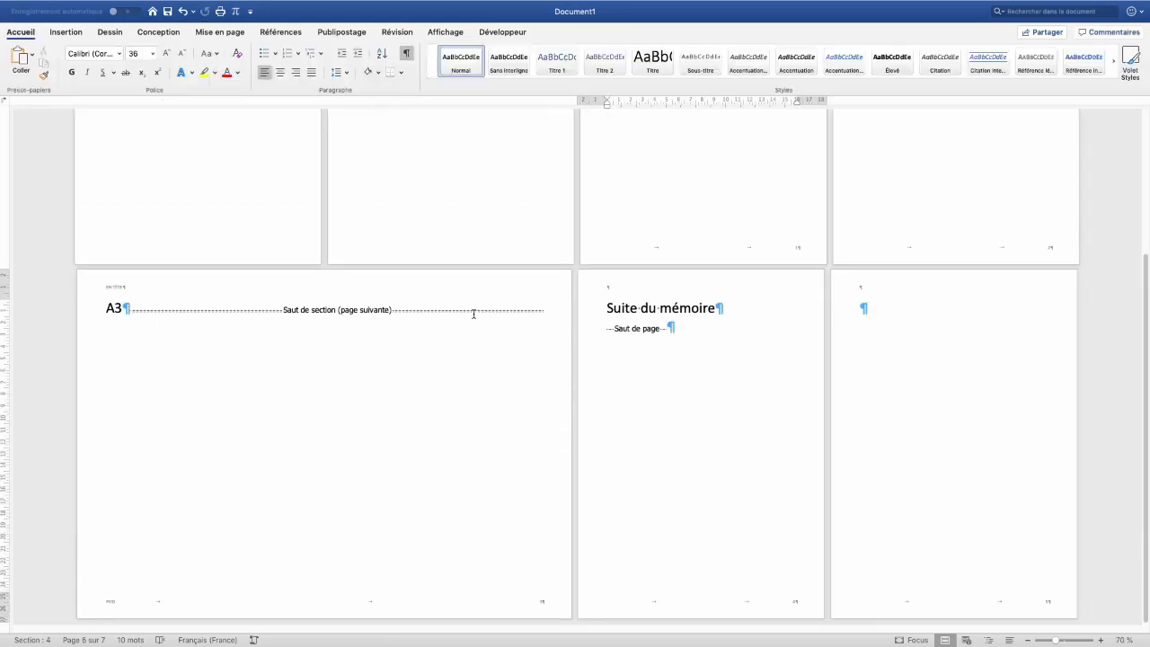
# Add a blank paragraph after "A3" and insert a page break there, before the section break
pyautogui.click(127, 310)
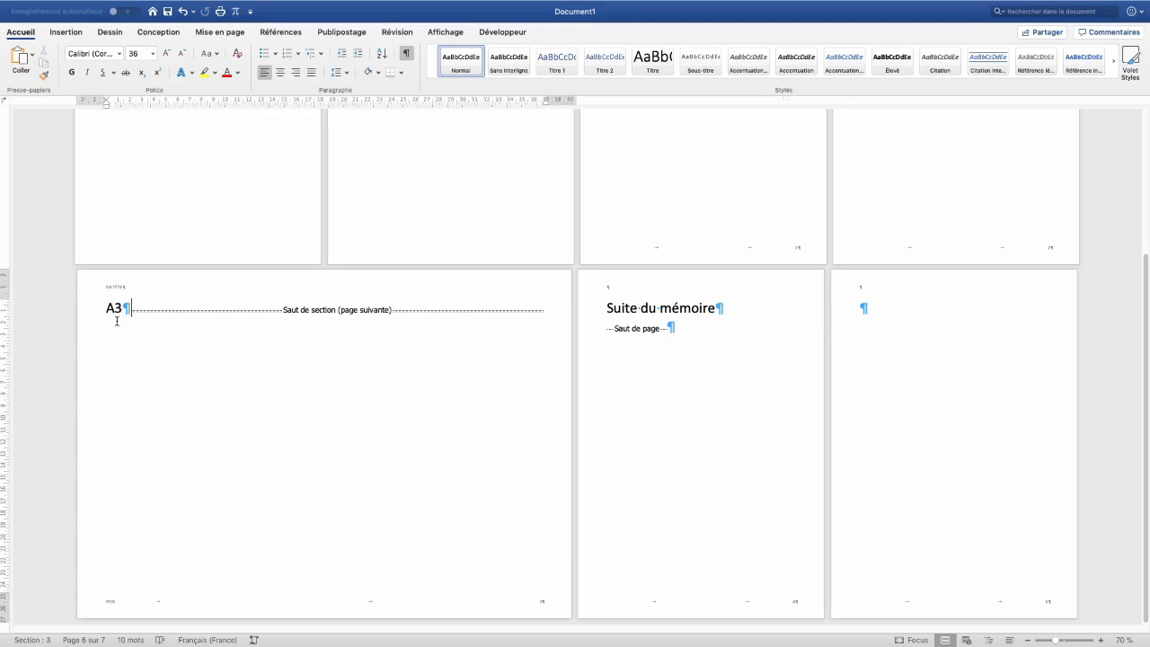
pyautogui.press('Return')
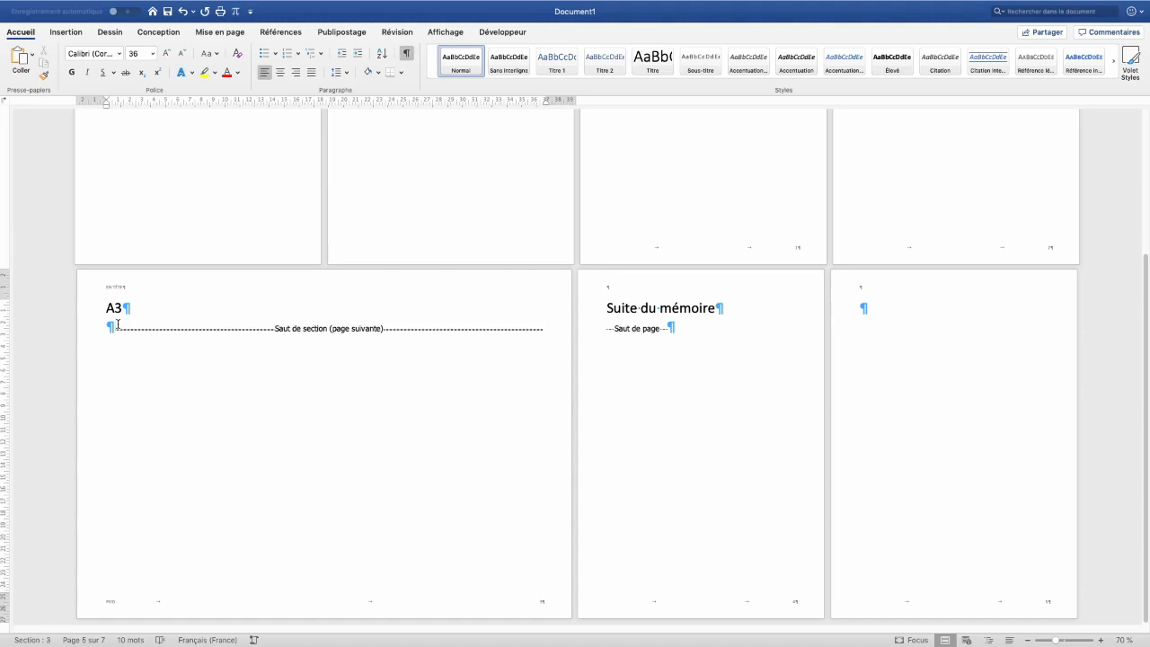
pyautogui.press('super+Return')
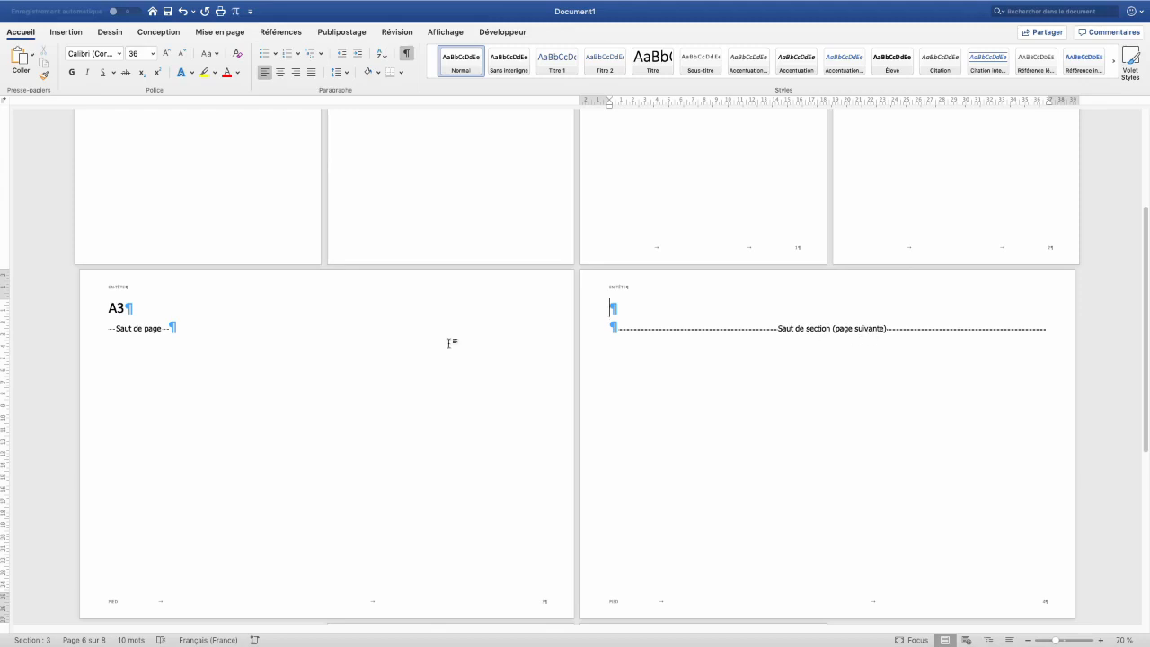
# Delete the page break and blank paragraphs after "A3", along with the section break before "Suite du mémoire"
pyautogui.click(111, 330)
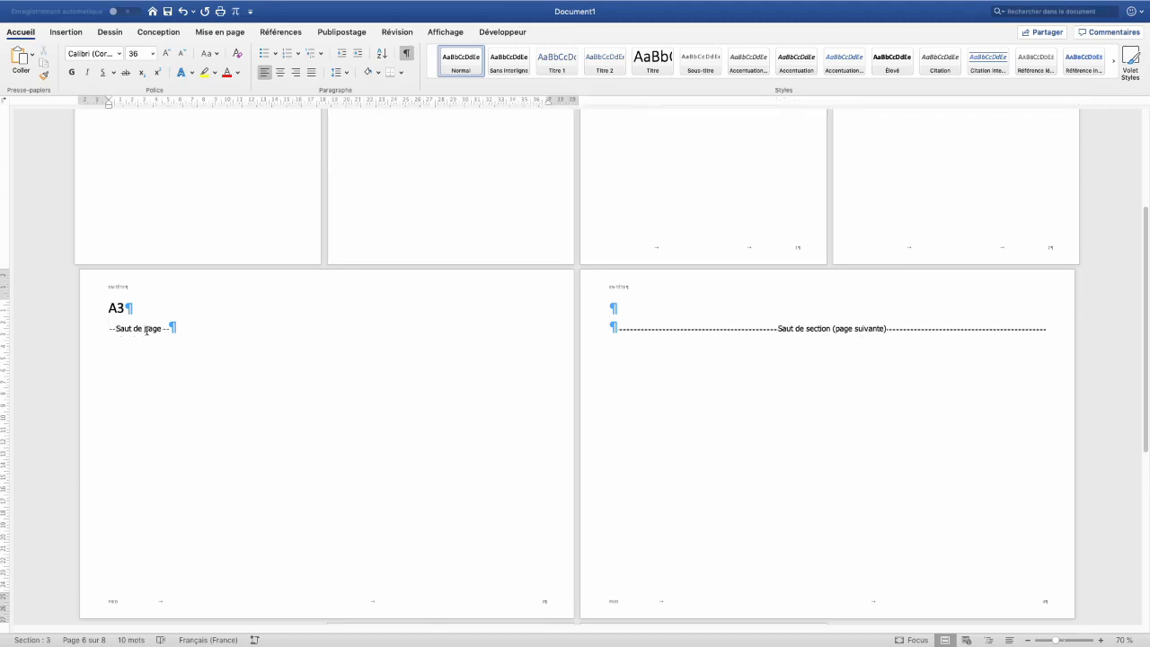
pyautogui.press('Delete')
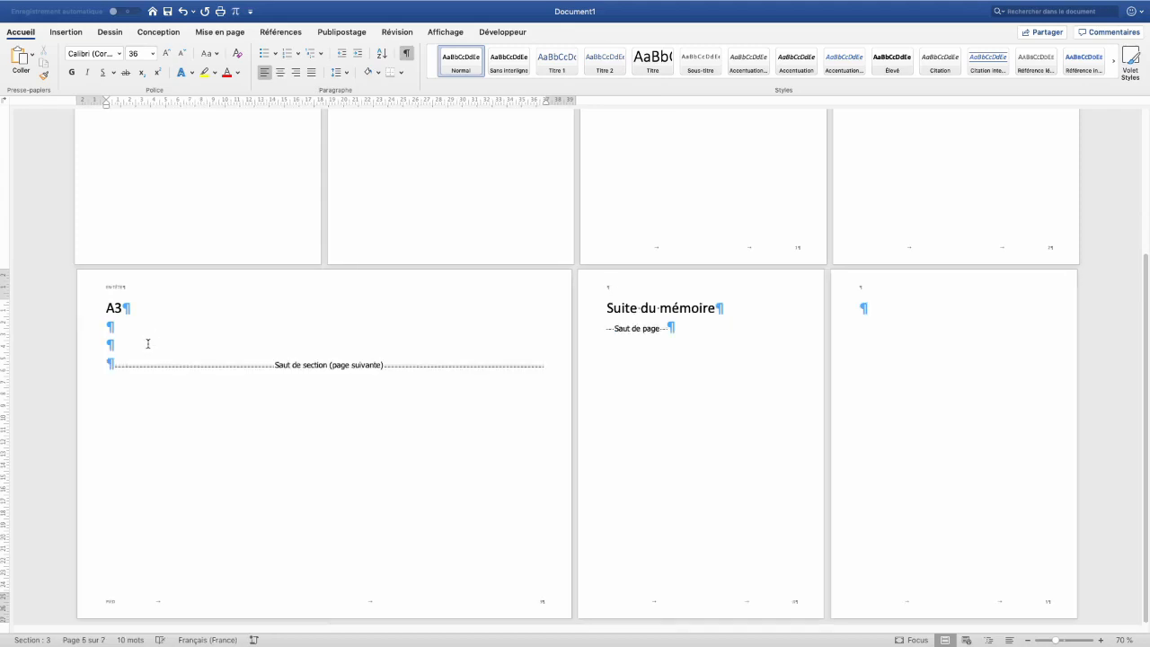
pyautogui.press('Delete')
pyautogui.press('Delete')
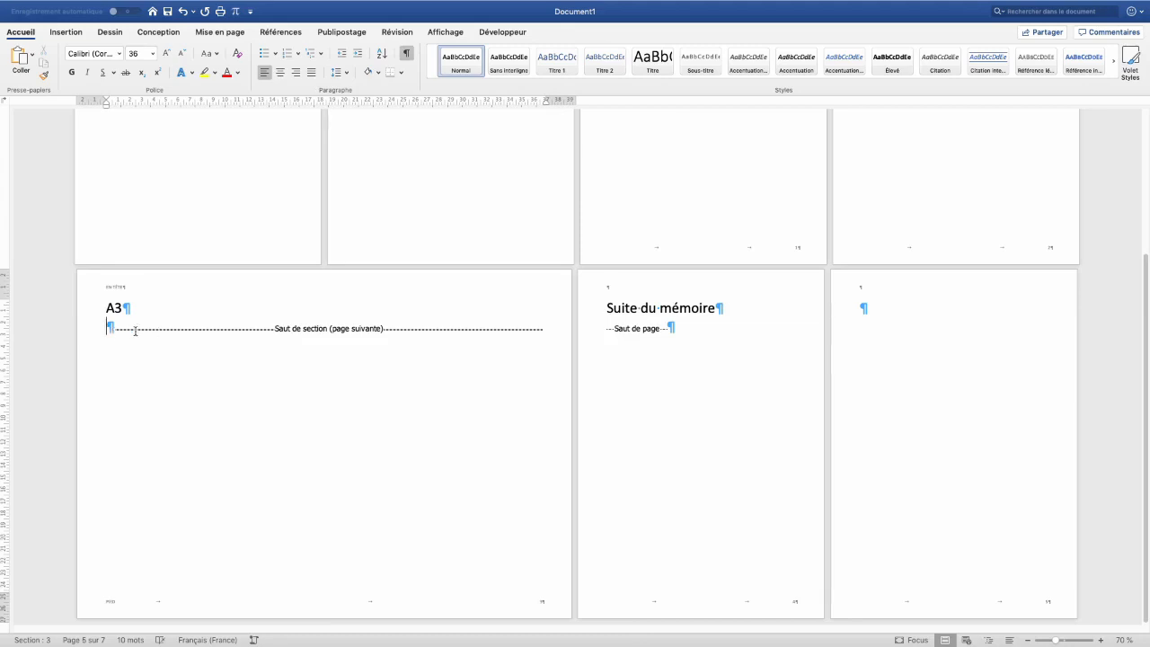
pyautogui.press('Delete')
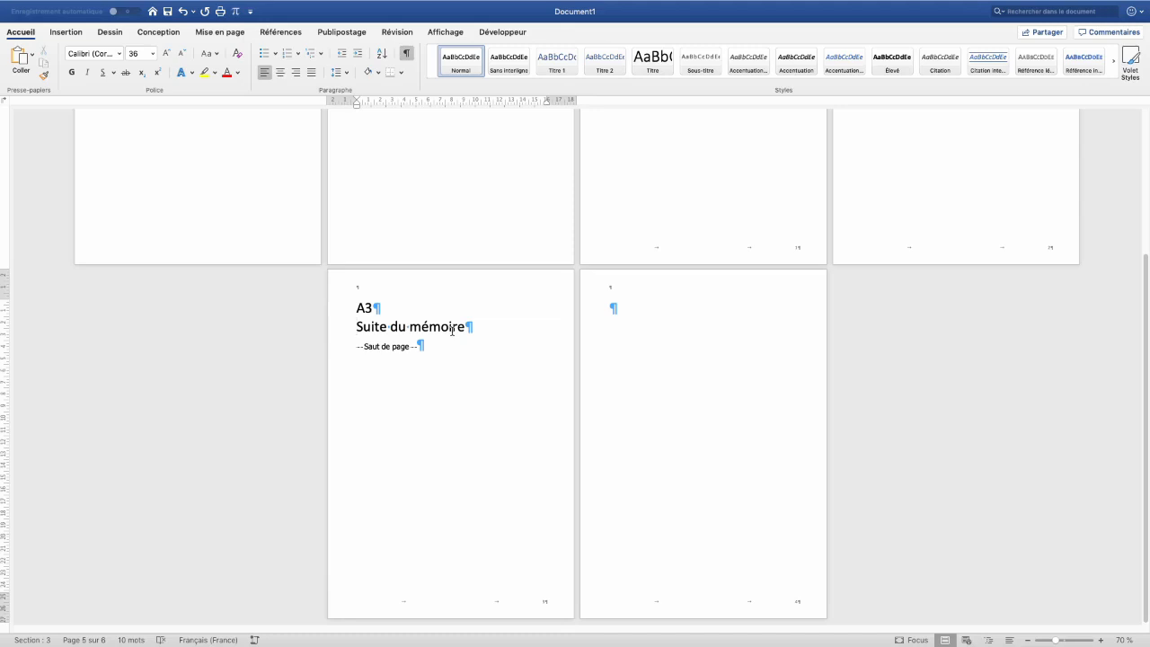
# Try a page break between "A3" and "Suite du mémoire", and undo back to the section break after "A3"
pyautogui.press('super+Return')
pyautogui.scroll(1, 452, 332)
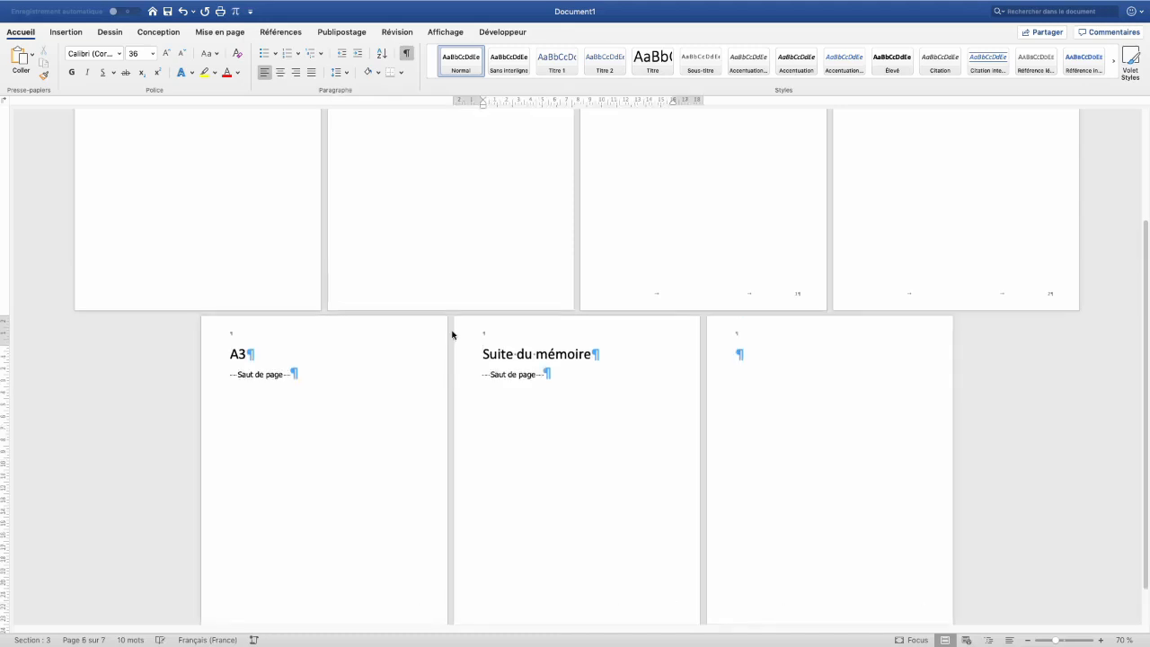
pyautogui.press('super+z')
pyautogui.press('super+z')
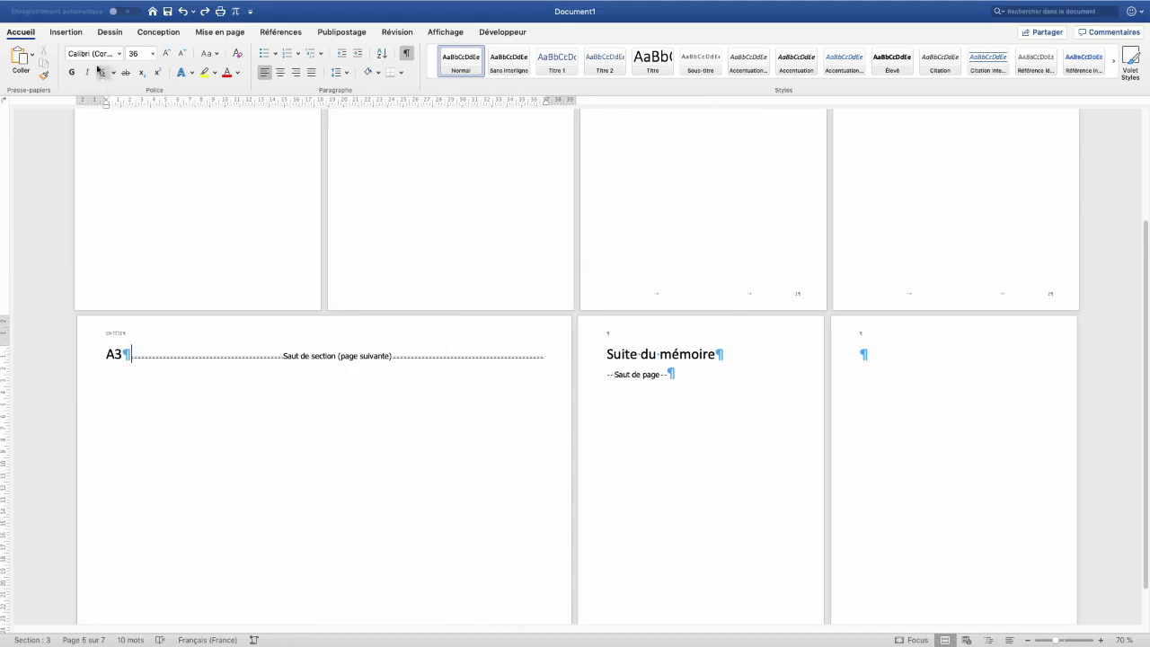
# Open the document's print output in a PDF preview and check the headers, footers and page numbers on every page
pyautogui.click(74, 7)
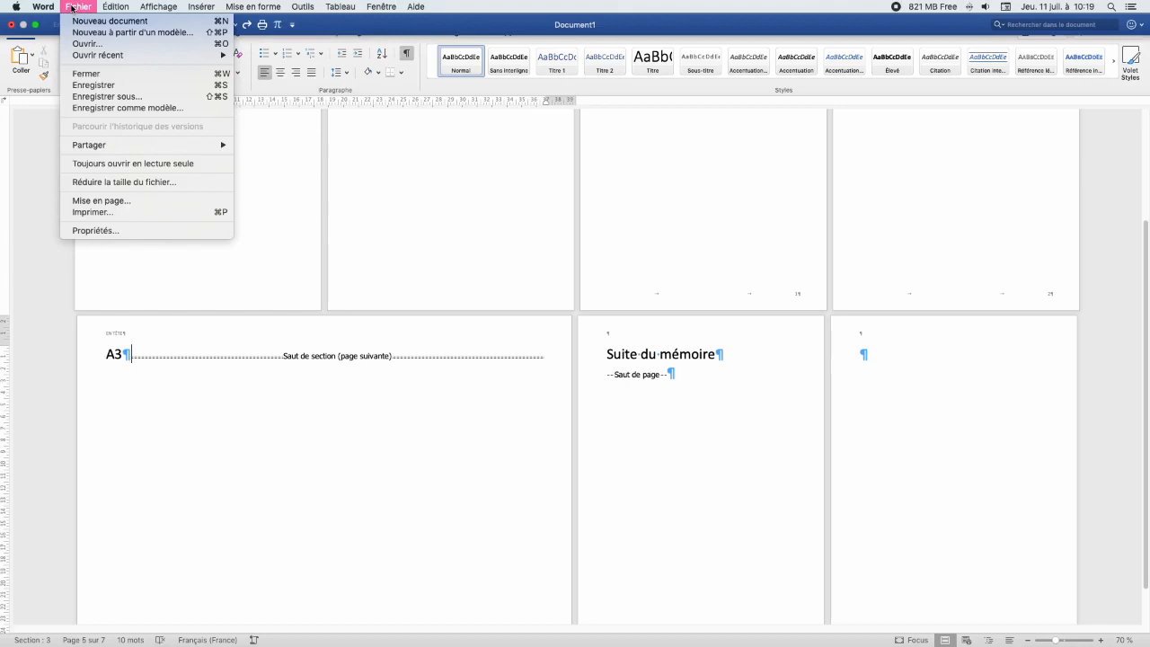
pyautogui.click(126, 213)
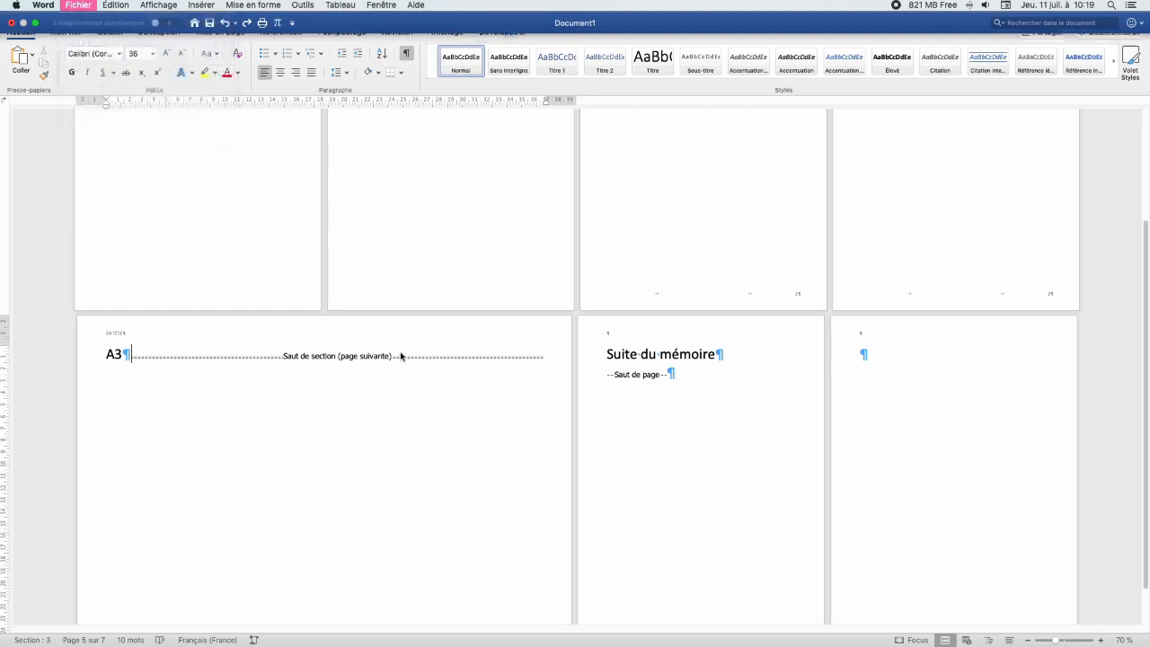
pyautogui.click(458, 423)
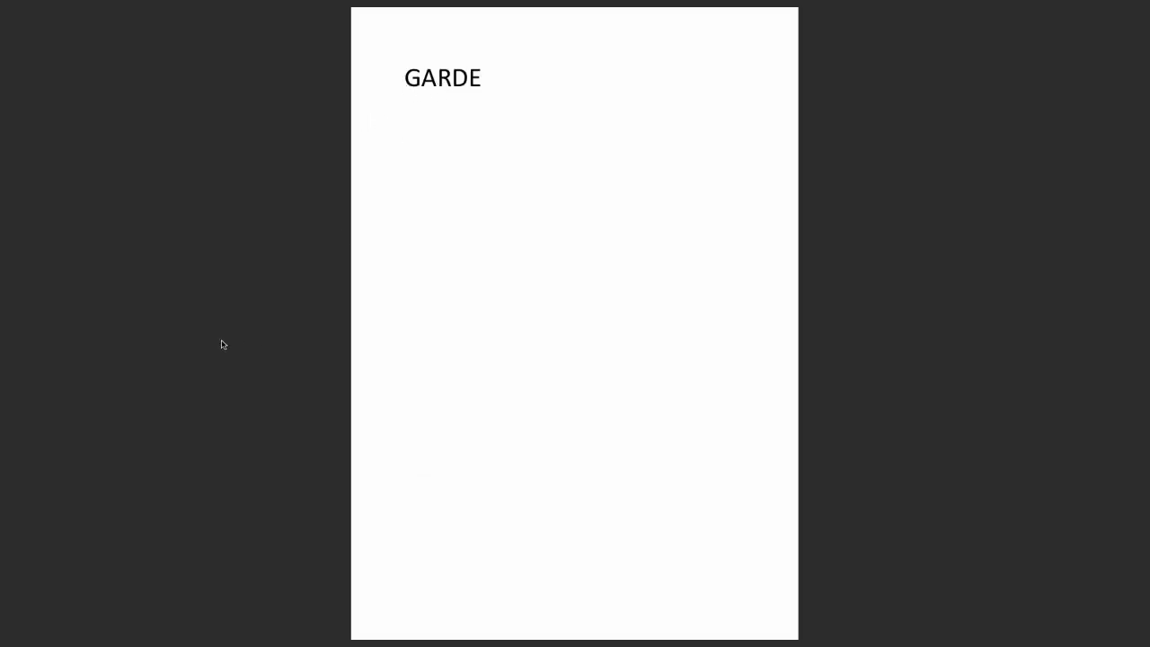
pyautogui.press('Right')
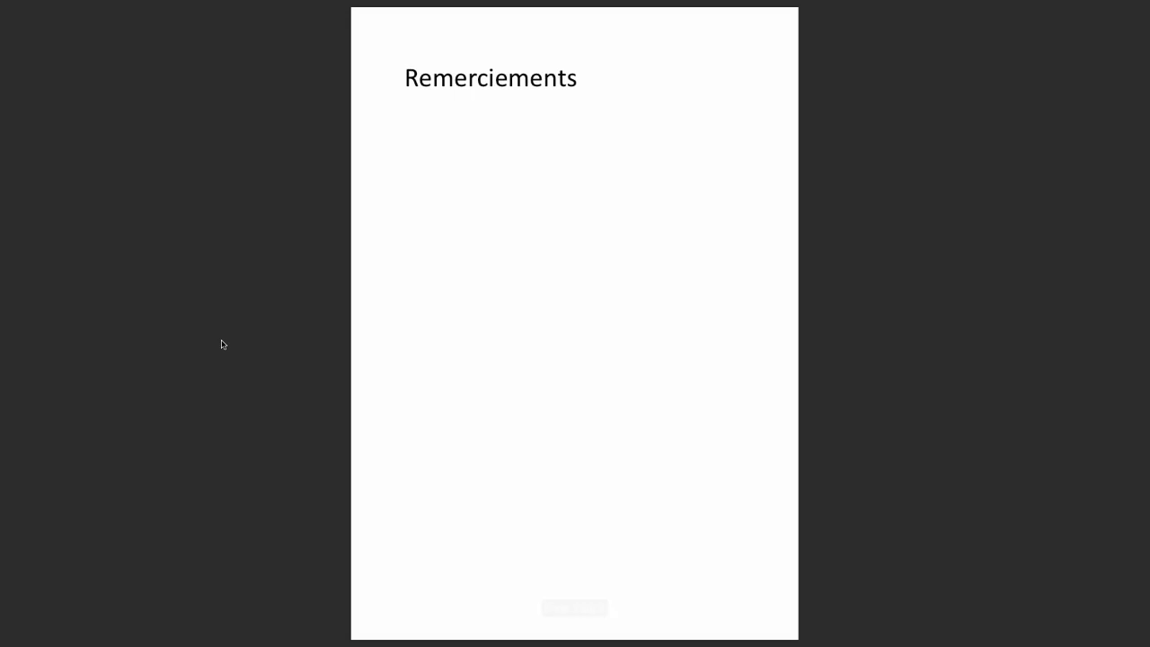
pyautogui.press('Right')
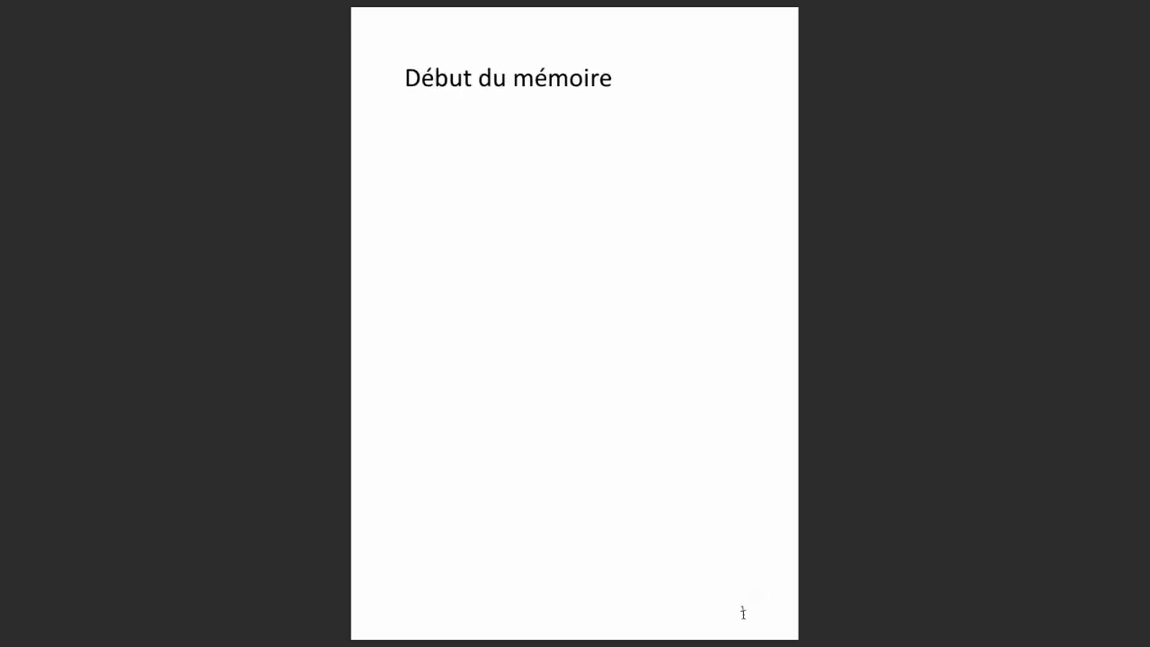
pyautogui.press('Right')
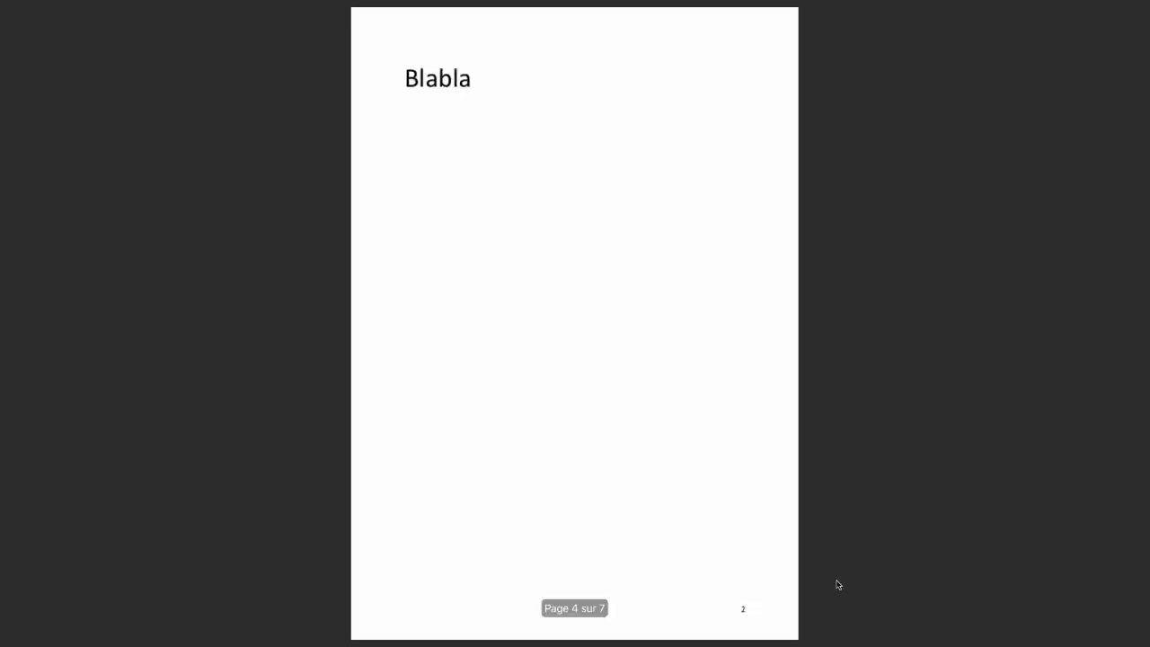
pyautogui.press('Right')
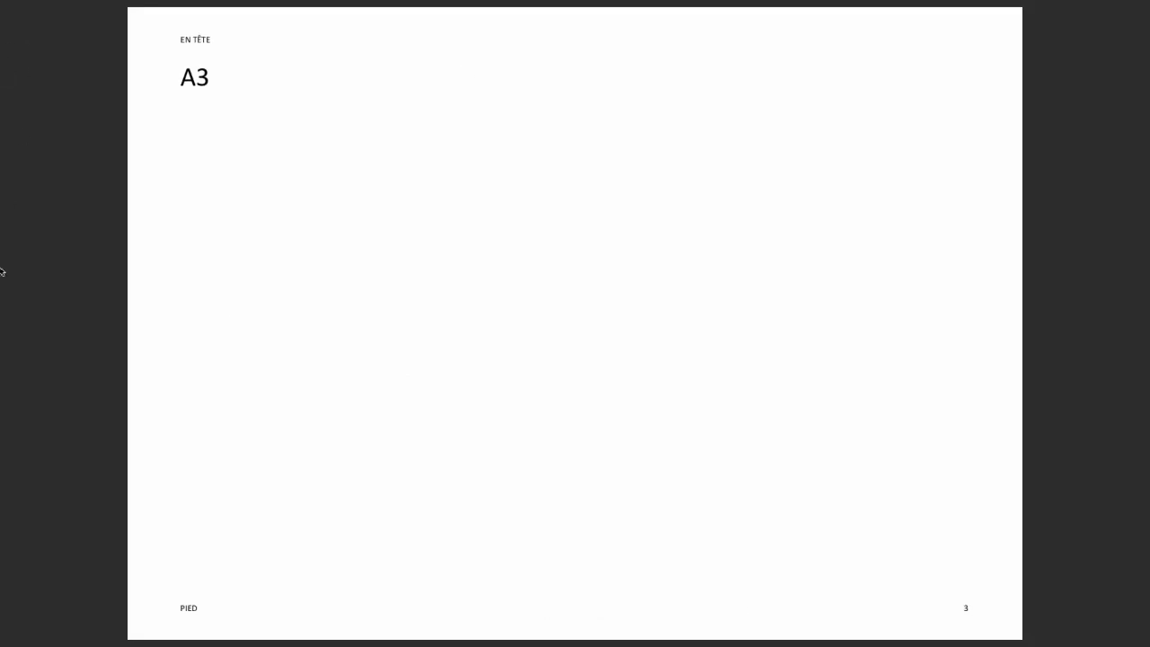
pyautogui.moveTo(1, 268)
pyautogui.press('Right')
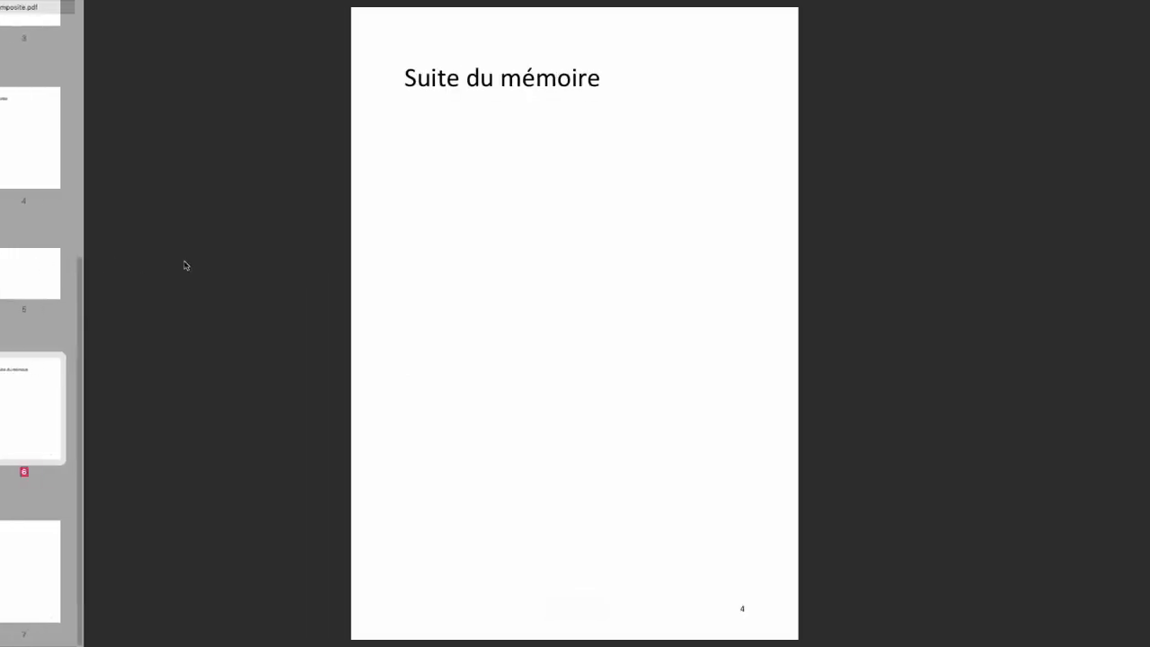
pyautogui.press('Right')
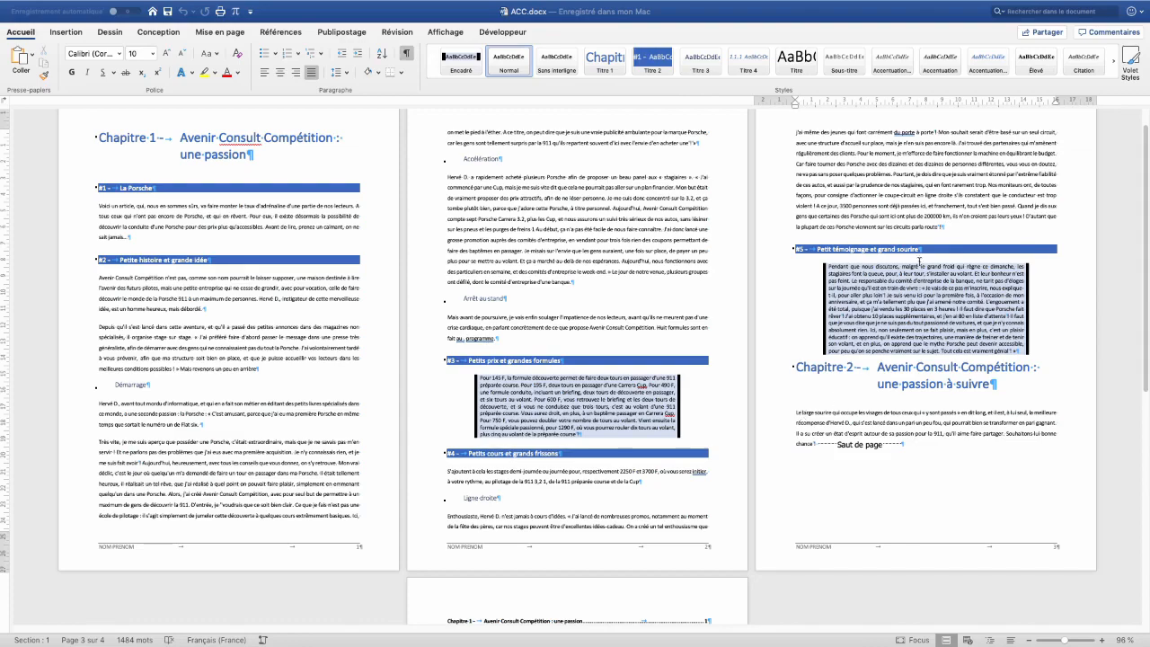
# In ACC.docx, insert a next-page section break at the end of the paragraph before the "Arrêt au stand" heading
pyautogui.scroll(5, 950, 227)
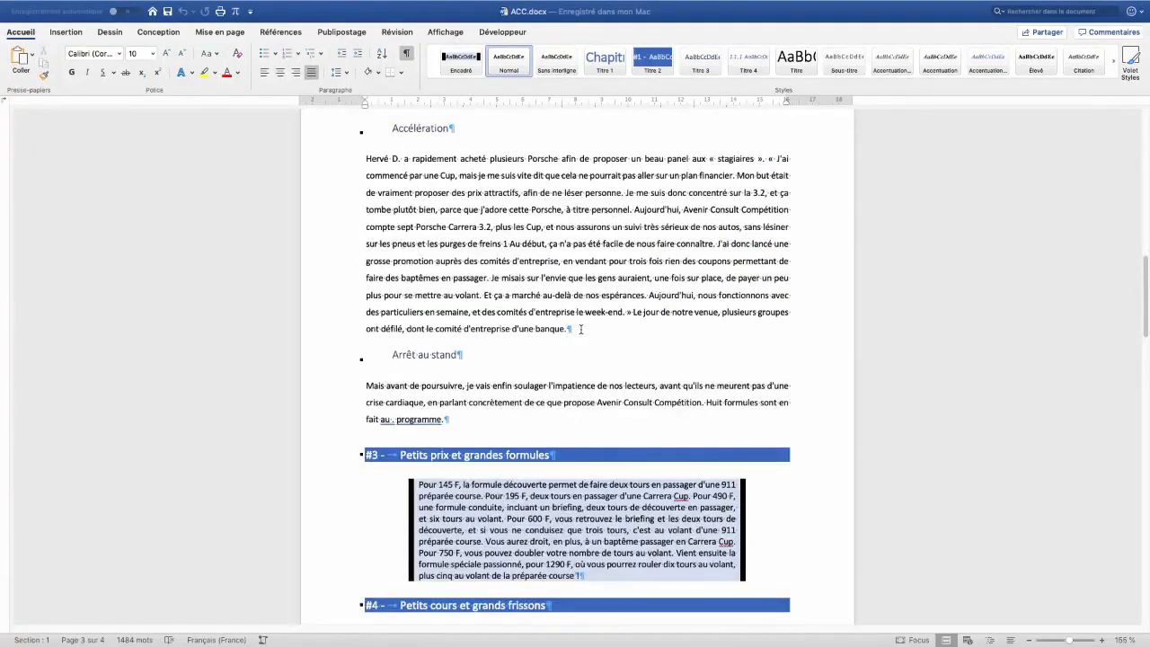
pyautogui.scroll(-2, 580, 328)
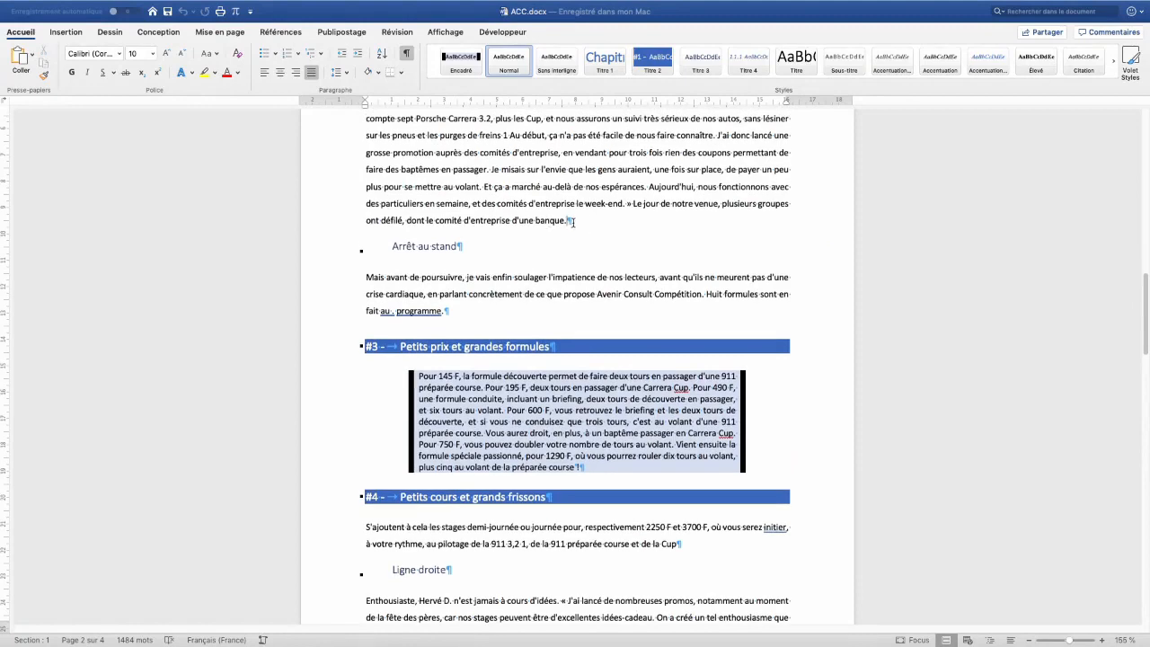
pyautogui.click(228, 39)
pyautogui.click(153, 61)
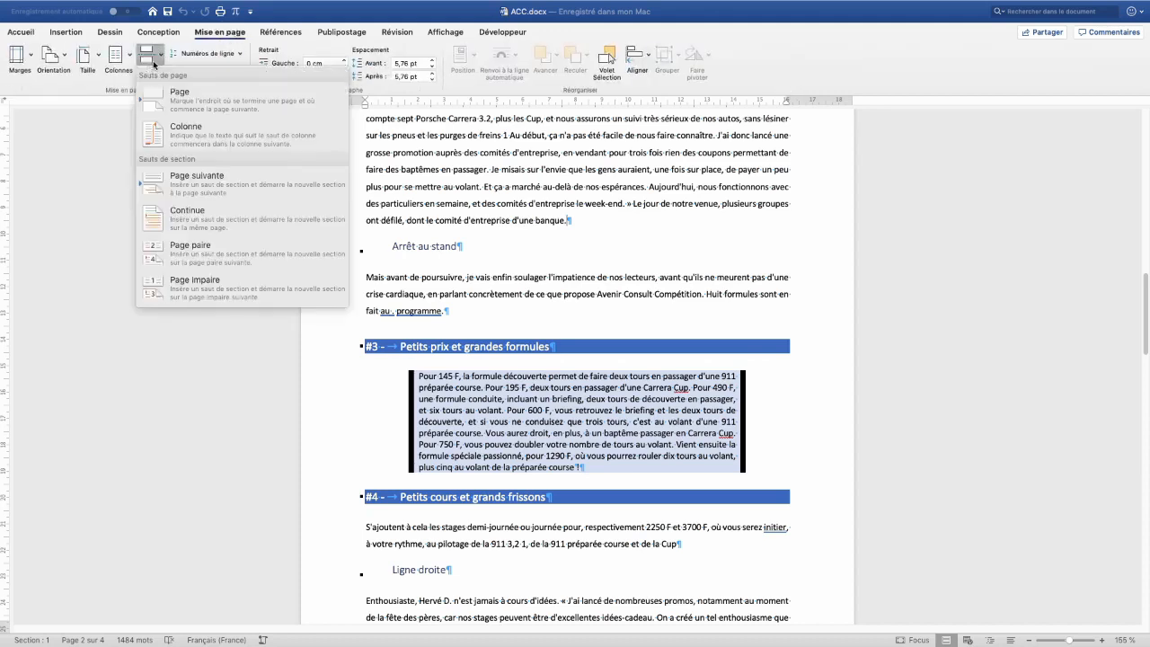
pyautogui.click(194, 187)
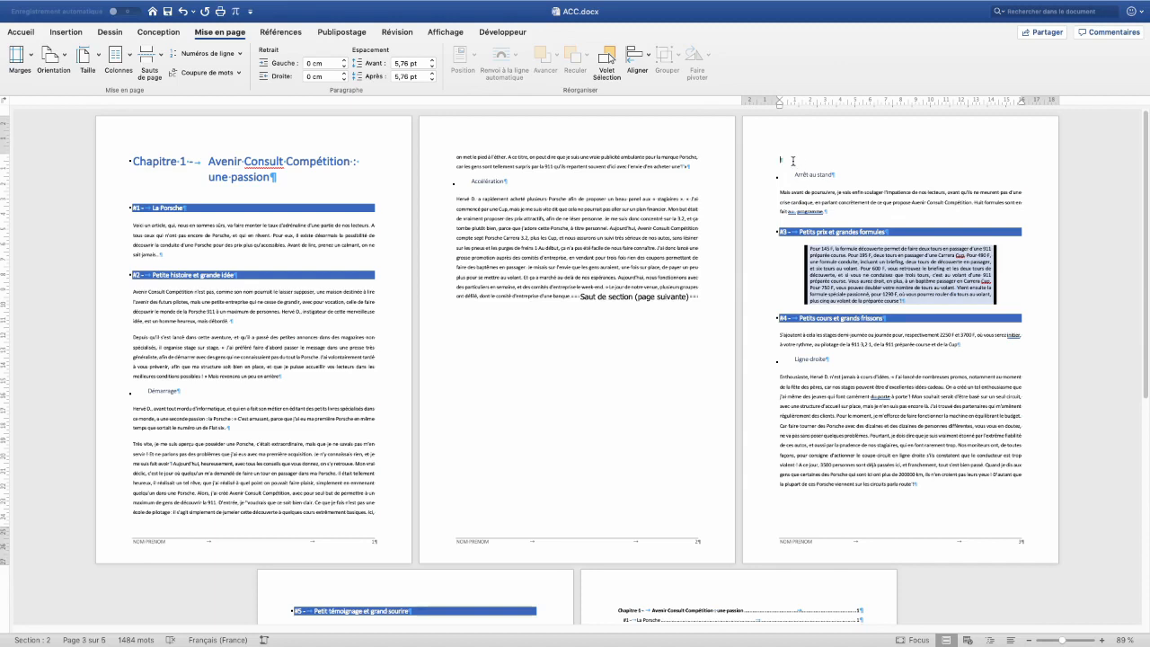
# Add the text "Paysage" on the new page with a next-page section break after it, and delete the blank paragraph above "Arrêt au stand"
pyautogui.write('Passage')
pyautogui.press('Return')
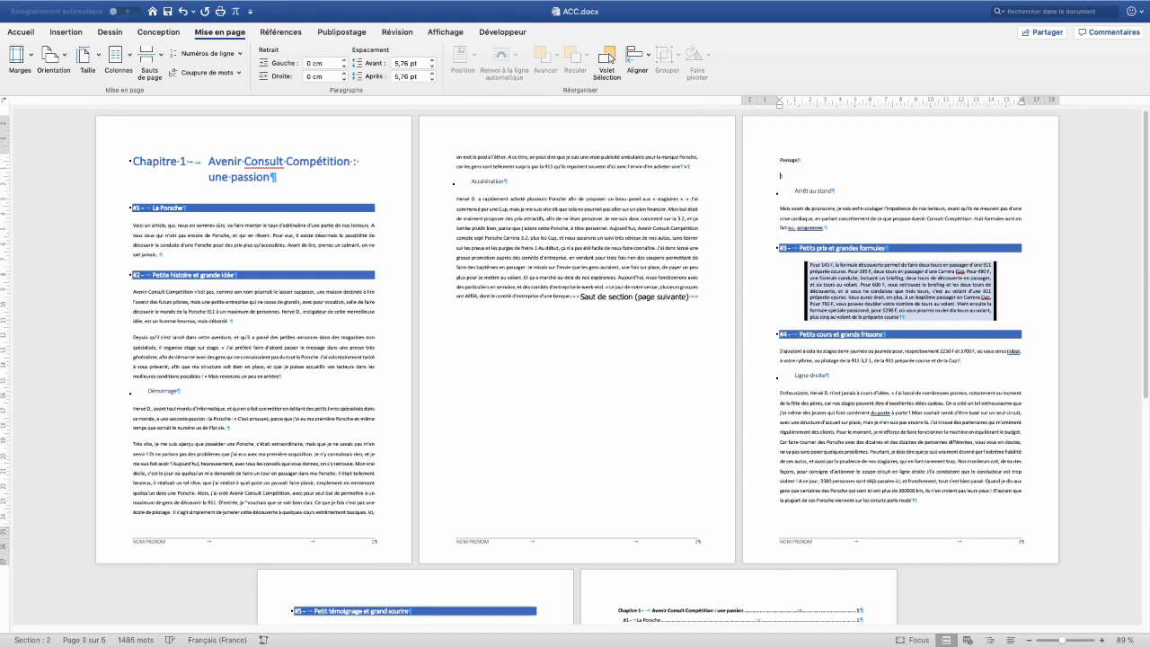
pyautogui.click(161, 69)
pyautogui.click(201, 191)
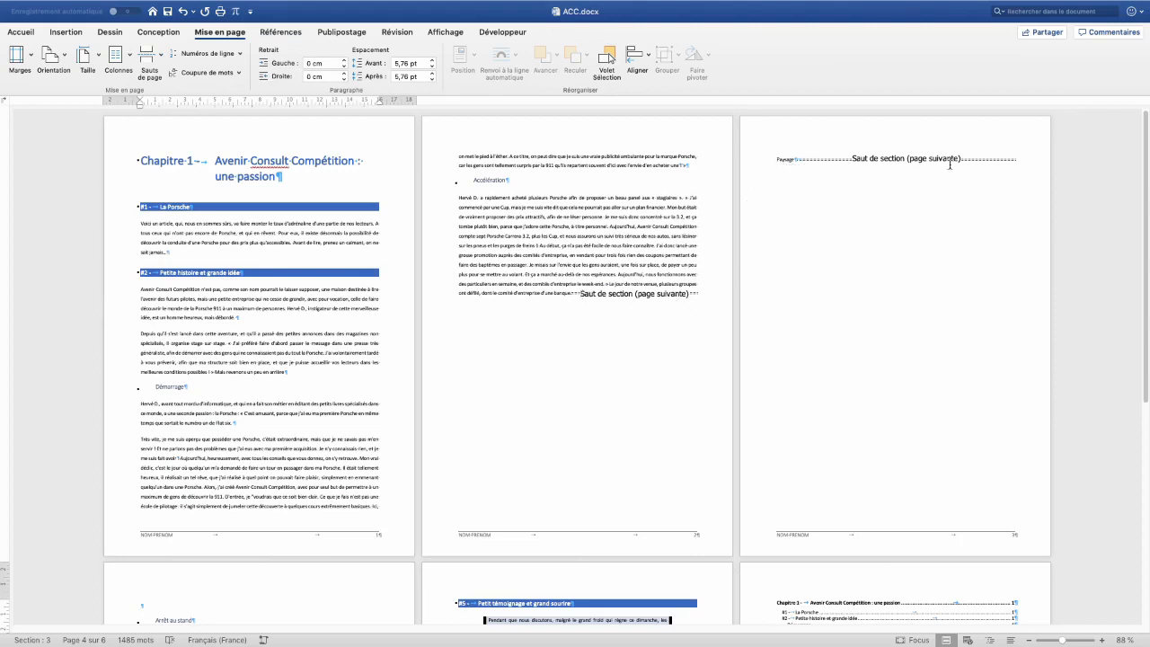
pyautogui.scroll(-5, 388, 449)
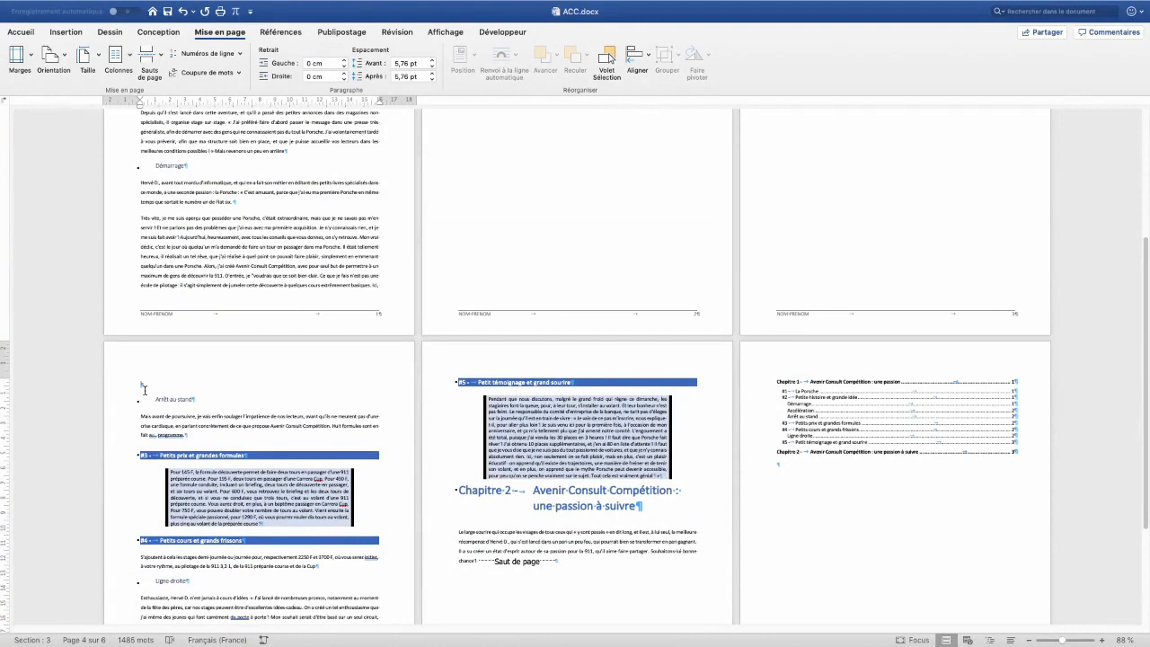
pyautogui.press('Delete')
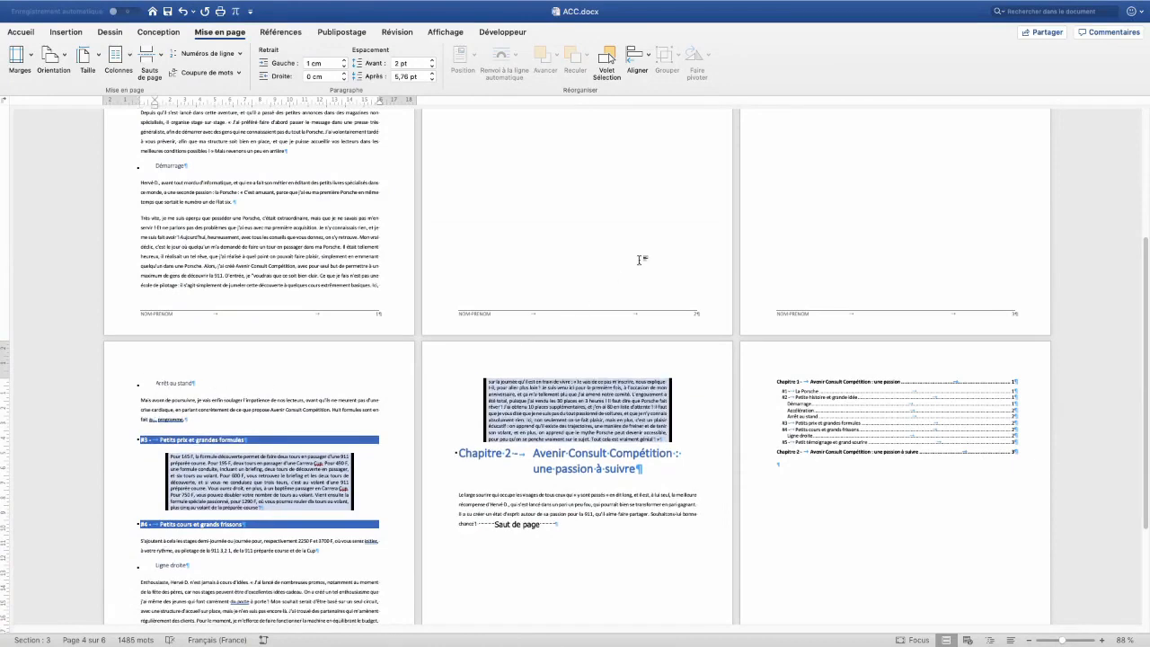
# Open the footer of the "Paysage" page and unlink the Section 2 footer from the previous section
pyautogui.scroll(5, 639, 257)
pyautogui.scroll(1, 639, 257)
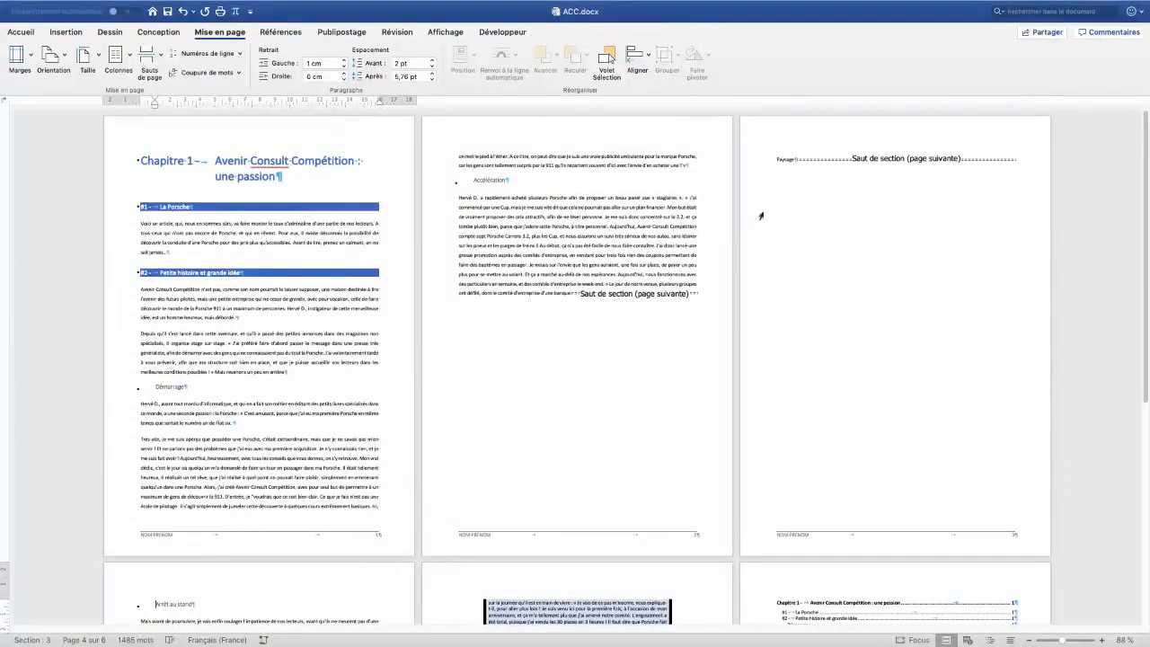
pyautogui.click(808, 162)
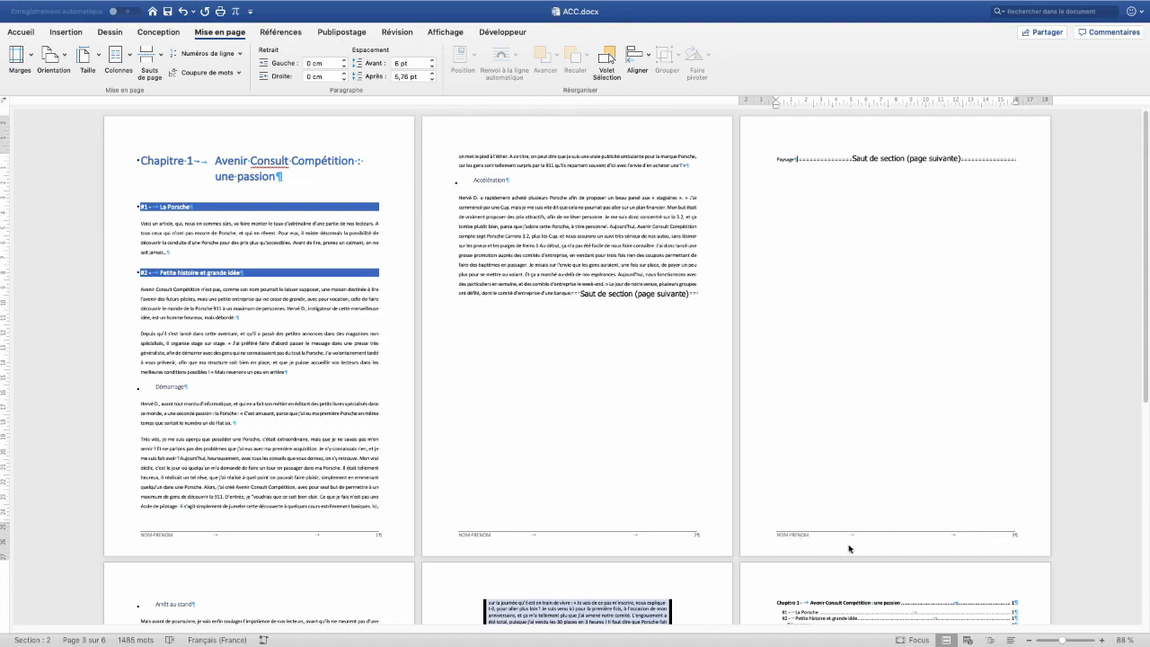
pyautogui.click(796, 162)
pyautogui.doubleClick(797, 537)
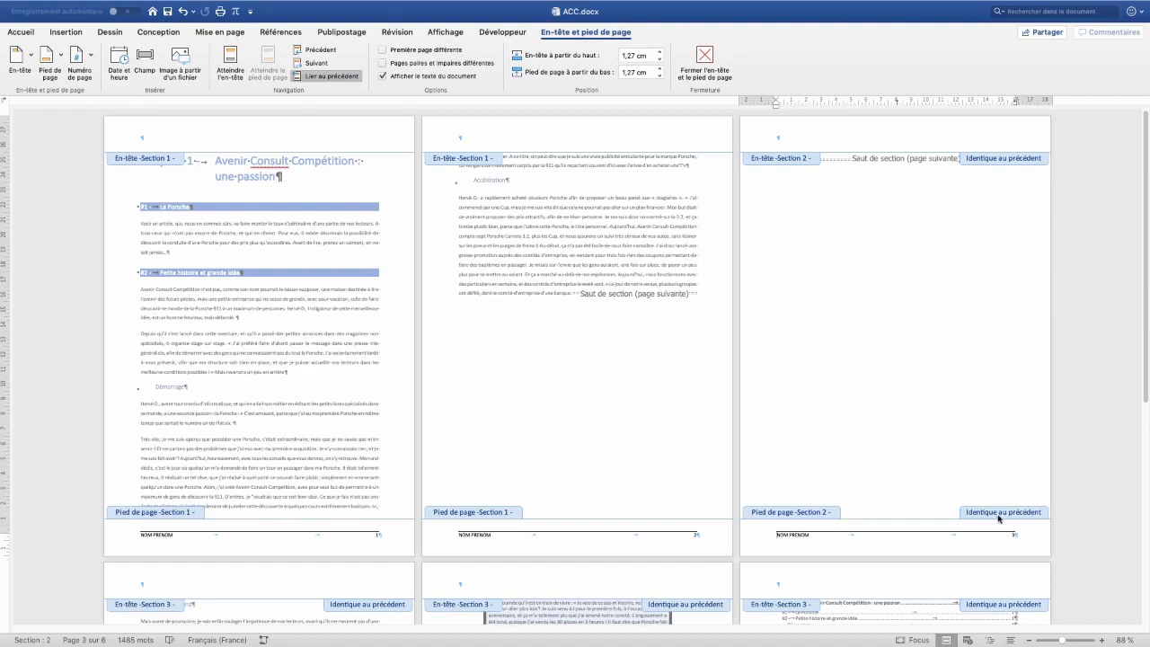
pyautogui.click(310, 77)
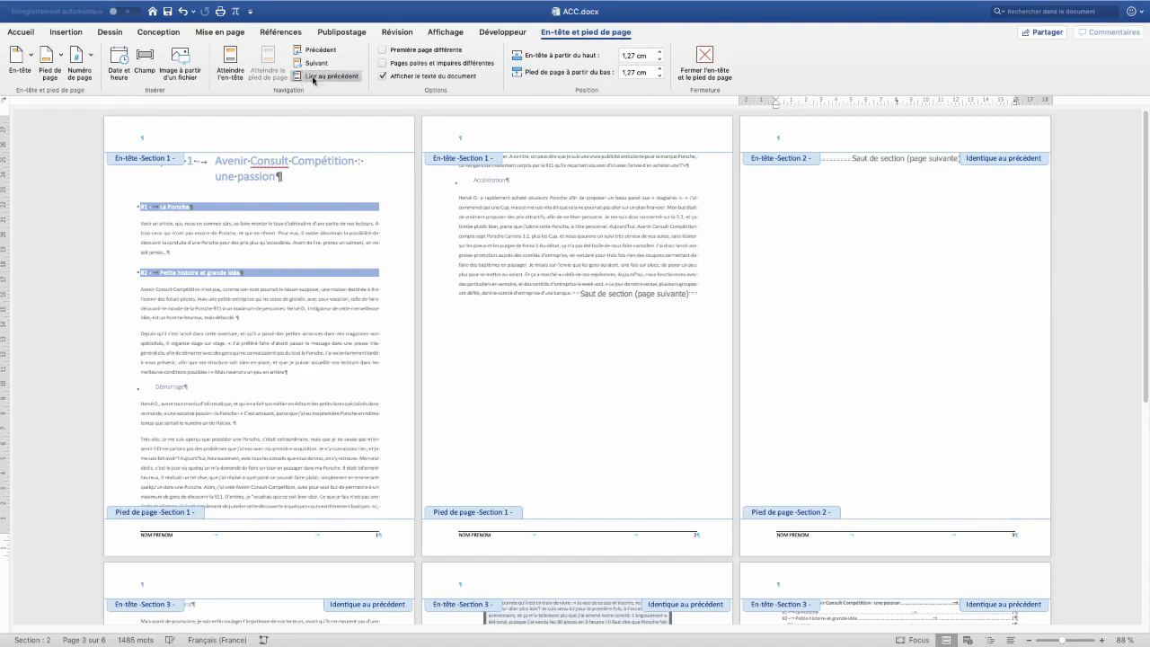
# Unlink the Section 3 footer from the previous section
pyautogui.scroll(-2, 388, 325)
pyautogui.scroll(-10, 388, 325)
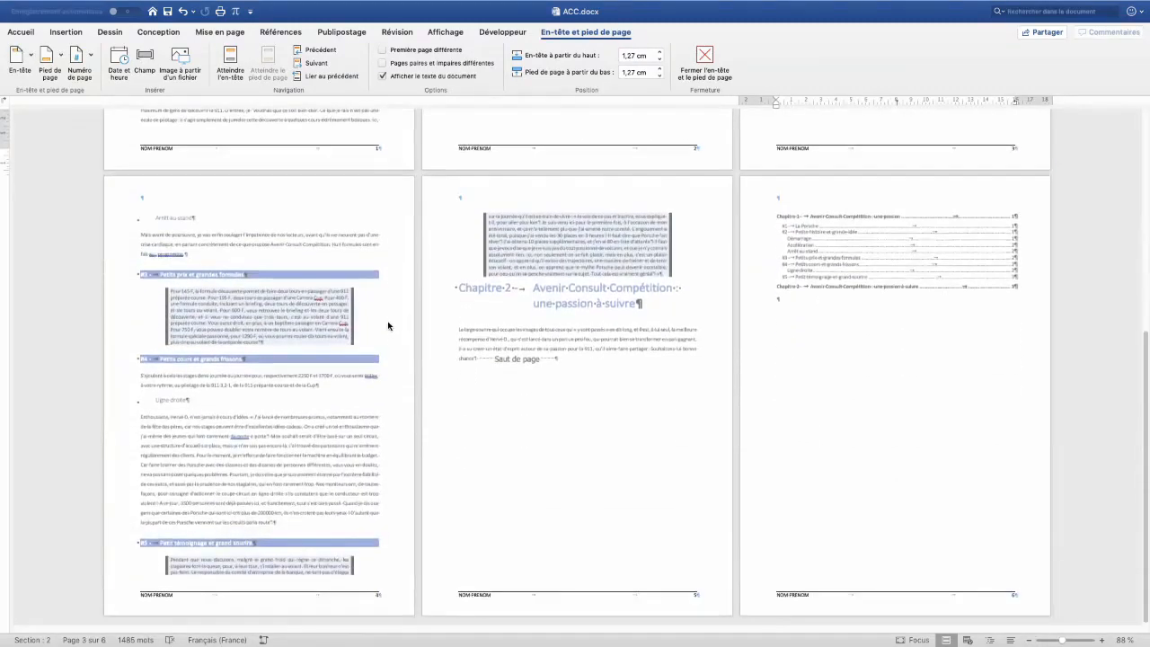
pyautogui.click(175, 598)
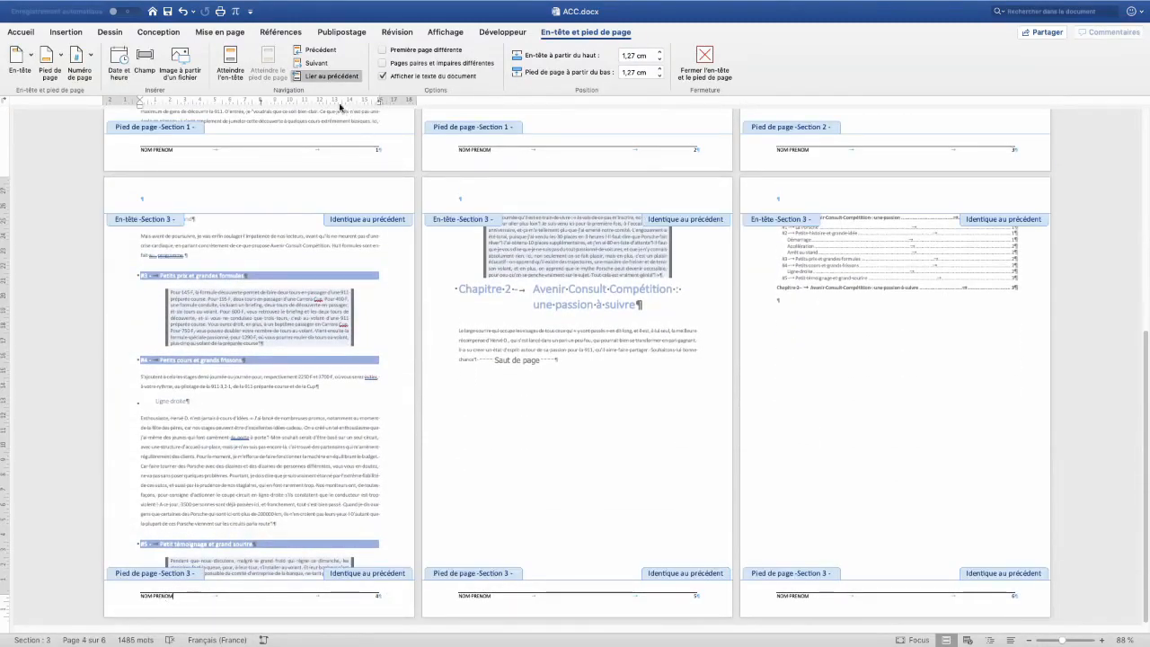
pyautogui.click(326, 76)
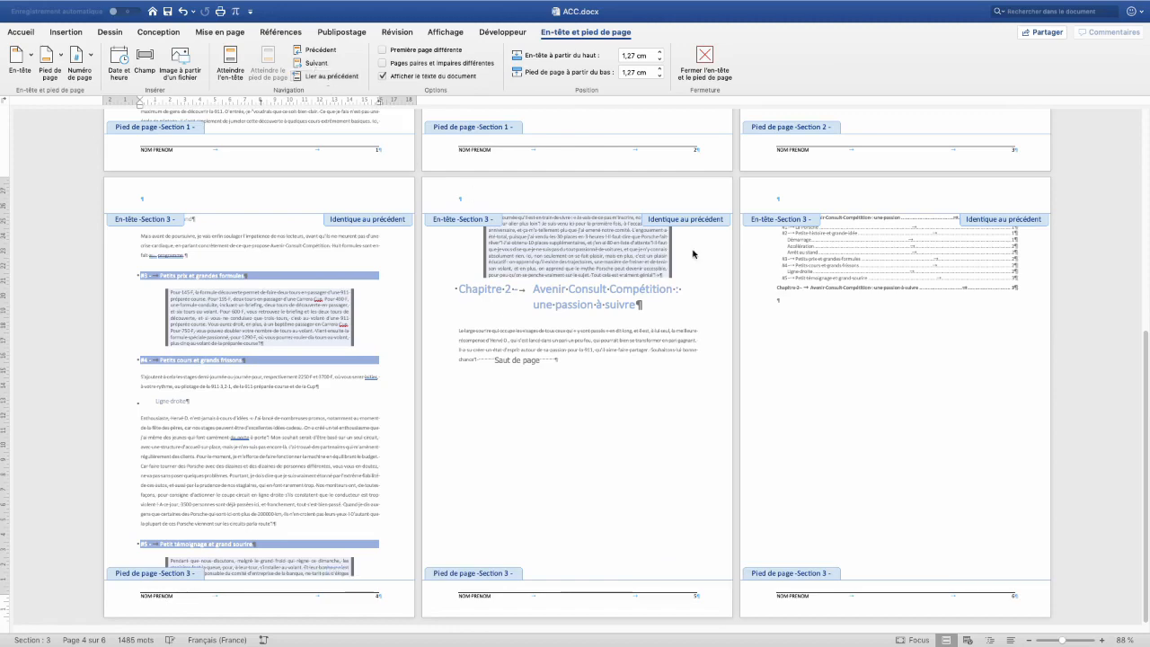
# Delete the name text and page number from the Section 2 footer, remove its border line, and return to the document body
pyautogui.scroll(10, 812, 483)
pyautogui.click(811, 483)
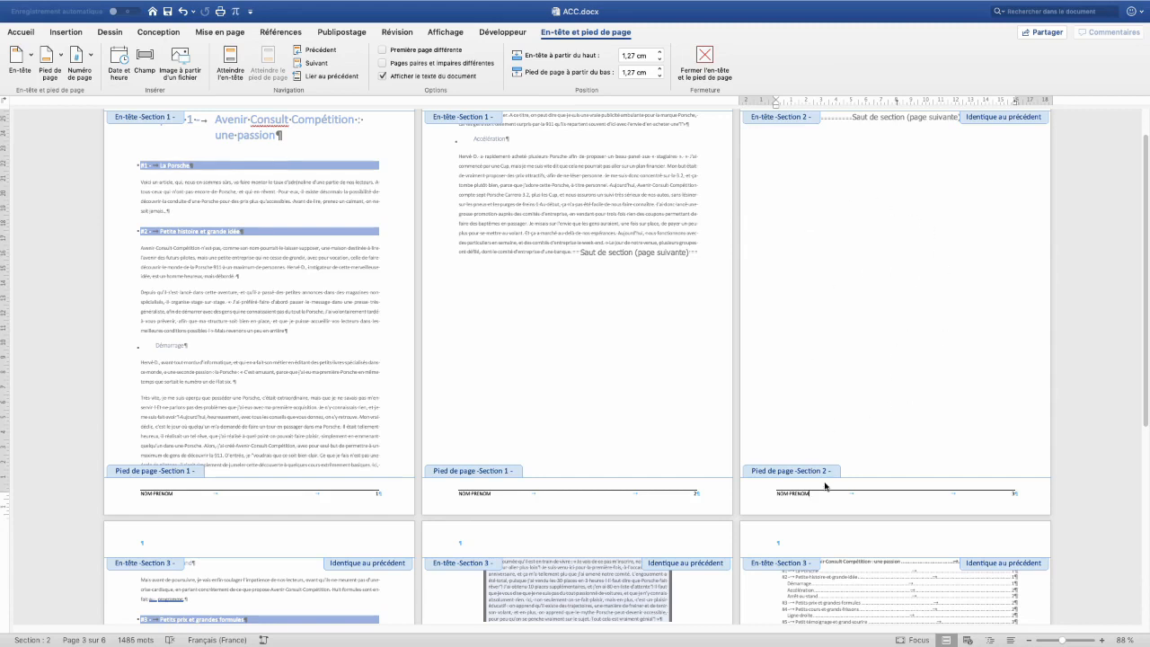
pyautogui.moveTo(774, 494); pyautogui.dragTo(1014, 495)
pyautogui.press('BackSpace')
pyautogui.click(27, 34)
pyautogui.click(395, 73)
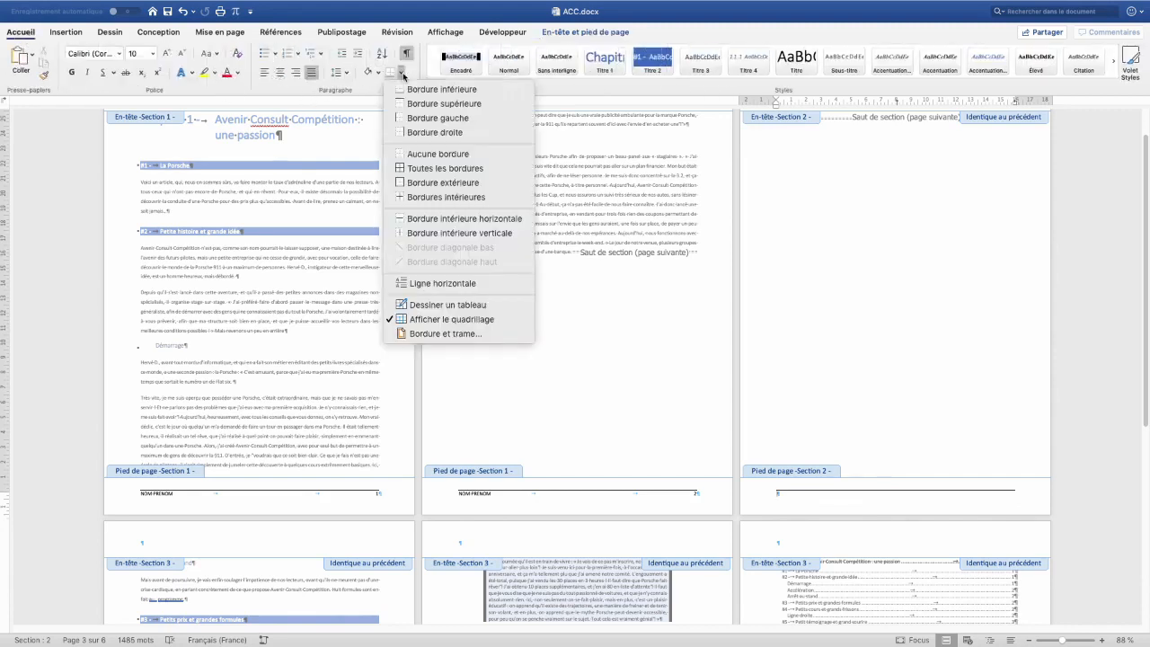
pyautogui.click(407, 146)
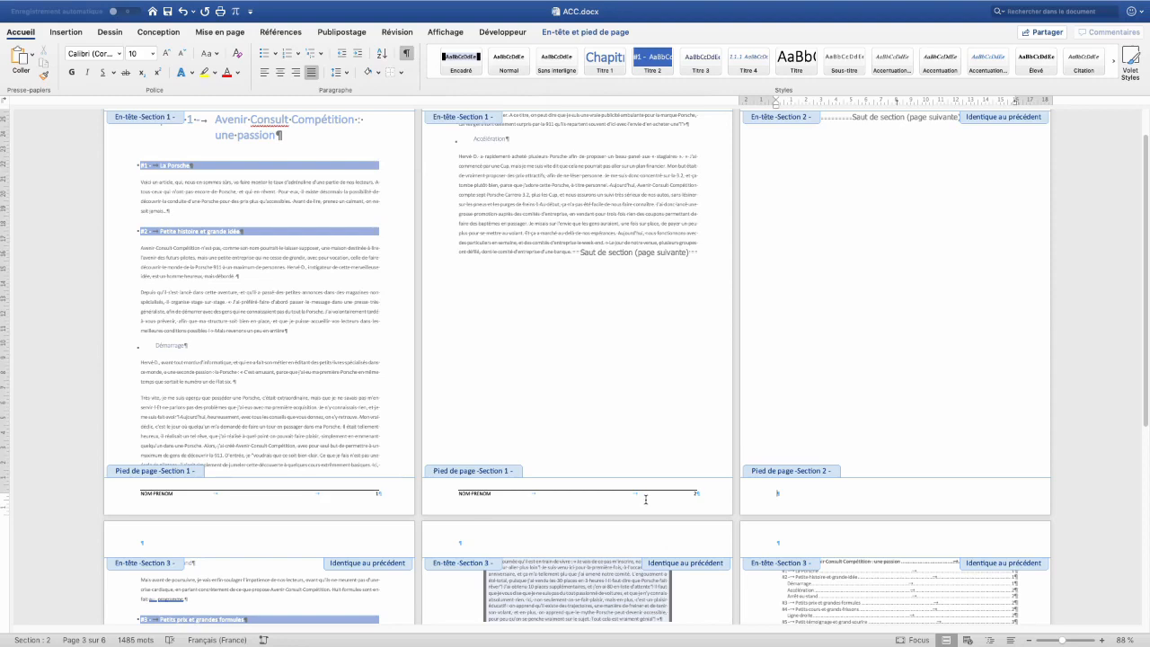
pyautogui.scroll(-8, 645, 499)
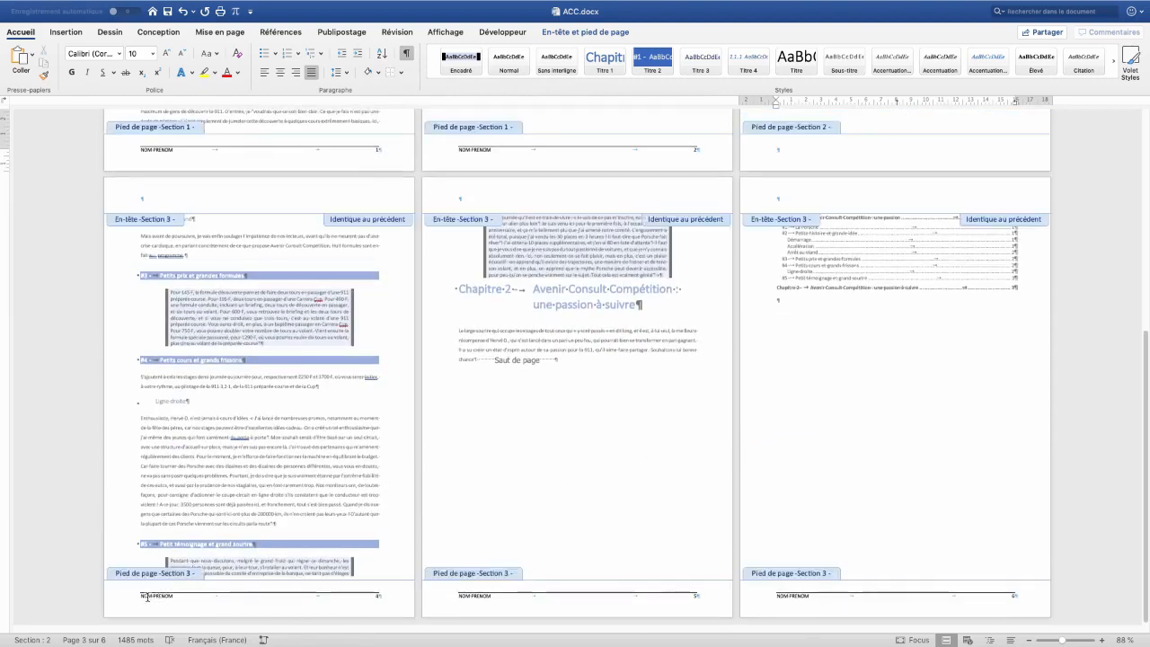
pyautogui.scroll(9, 558, 432)
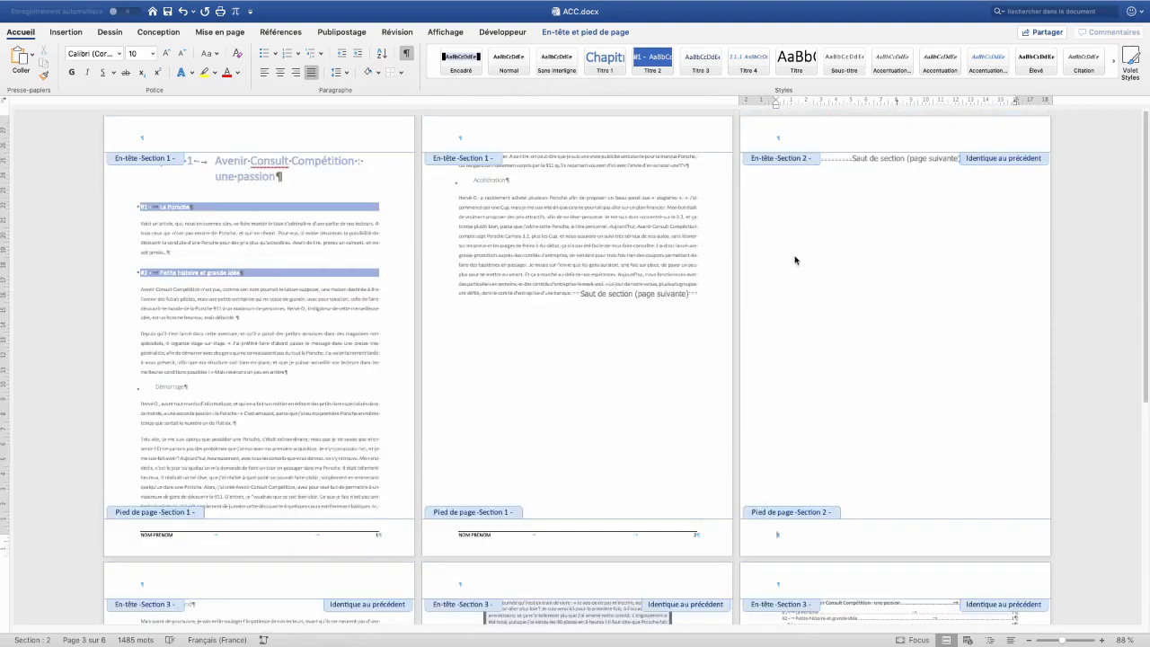
pyautogui.doubleClick(802, 260)
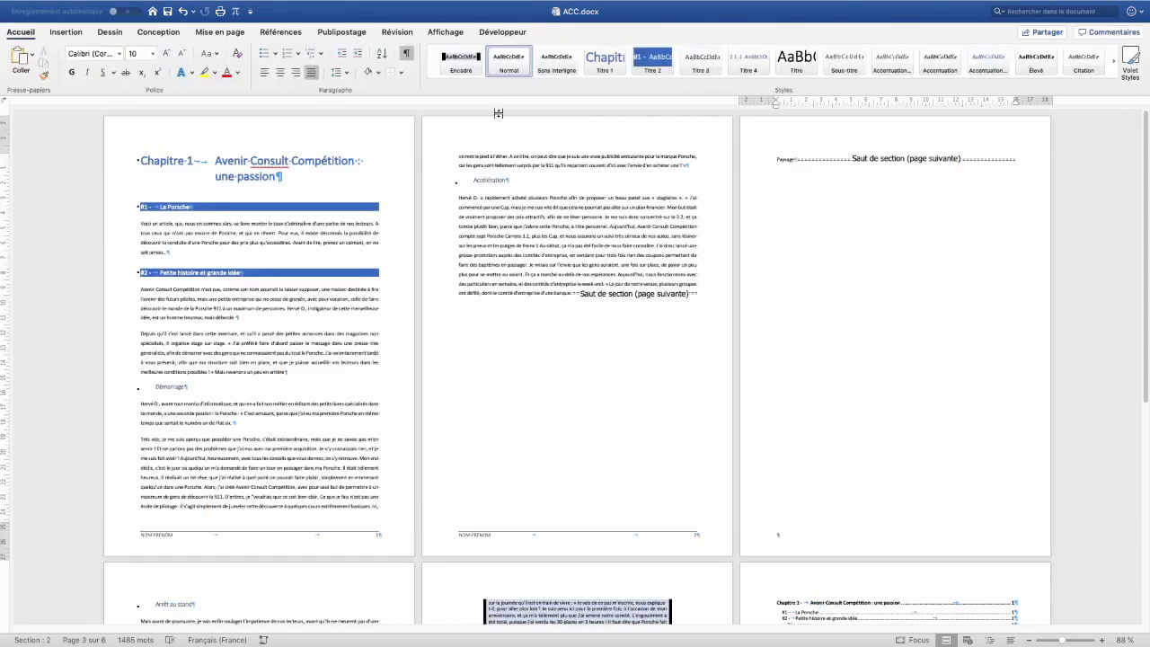
# Set the orientation of the "Paysage" section to landscape
pyautogui.click(220, 32)
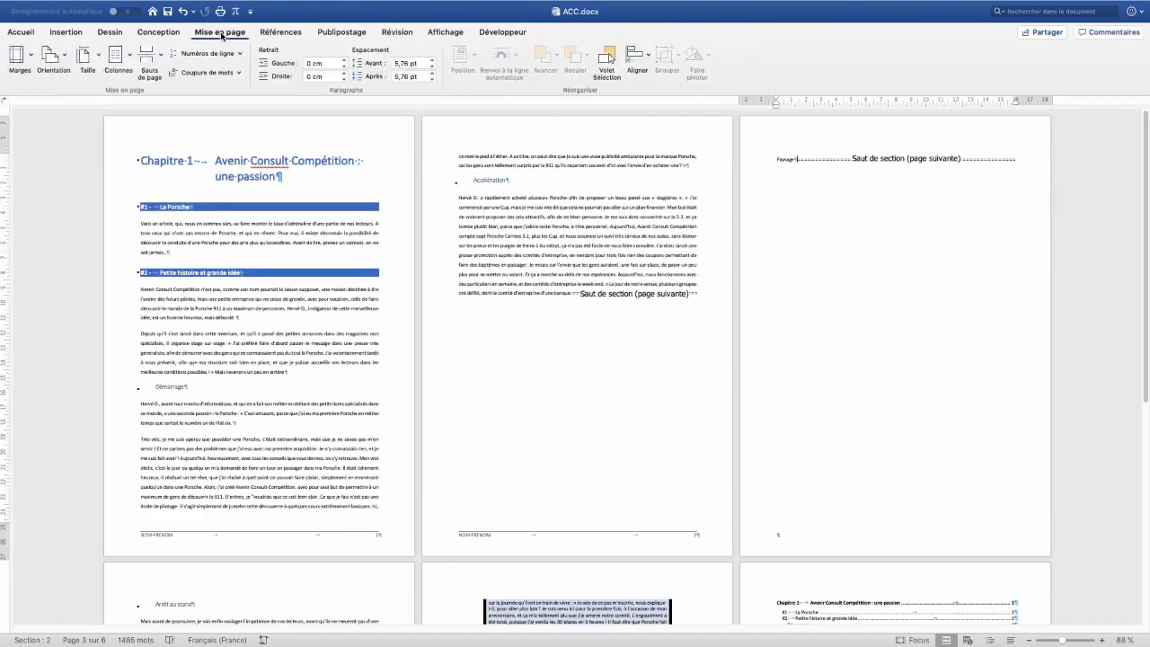
pyautogui.click(52, 61)
pyautogui.click(71, 105)
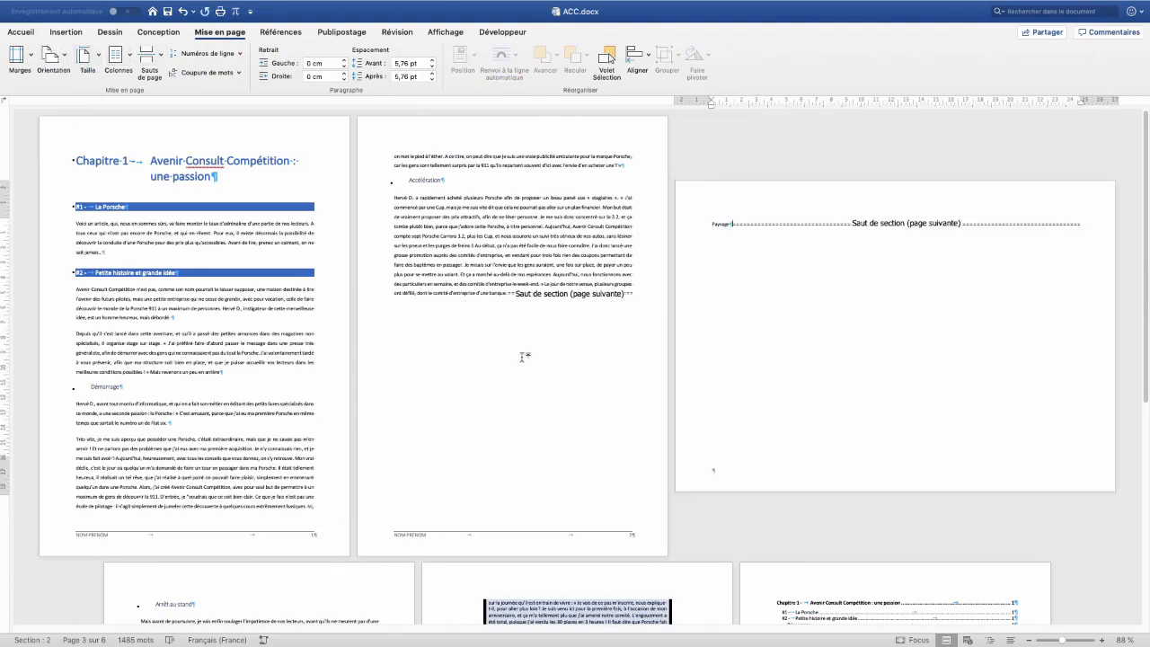